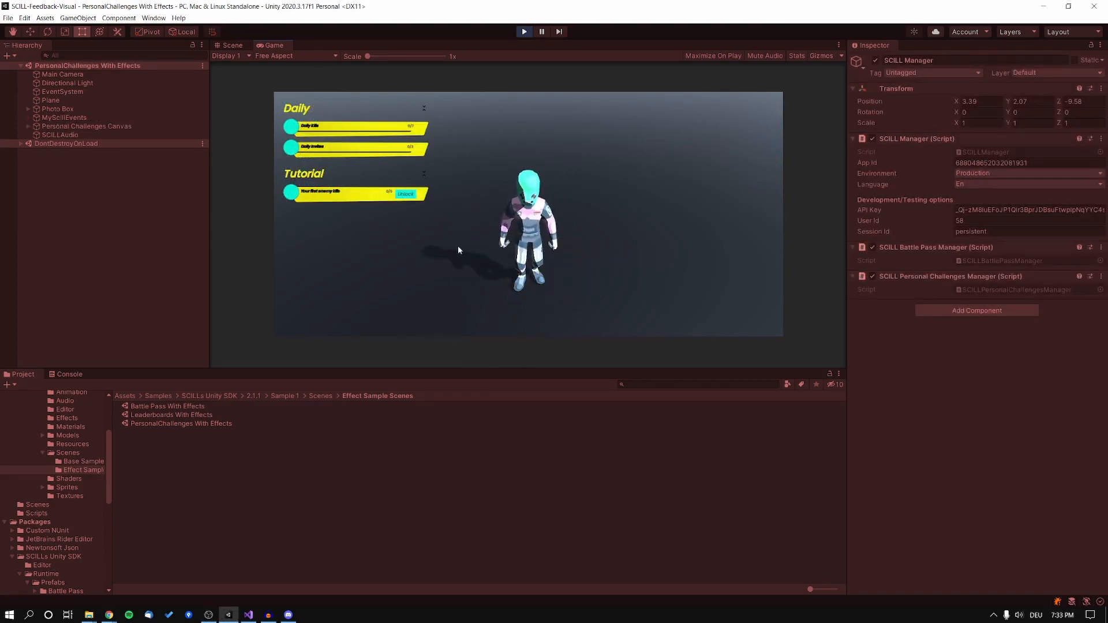
# In the running game, trigger kill events to fill the Daily Kills challenge, and unlock and activate the tutorial challenge.
pyautogui.click(476, 229)
pyautogui.click(476, 229)
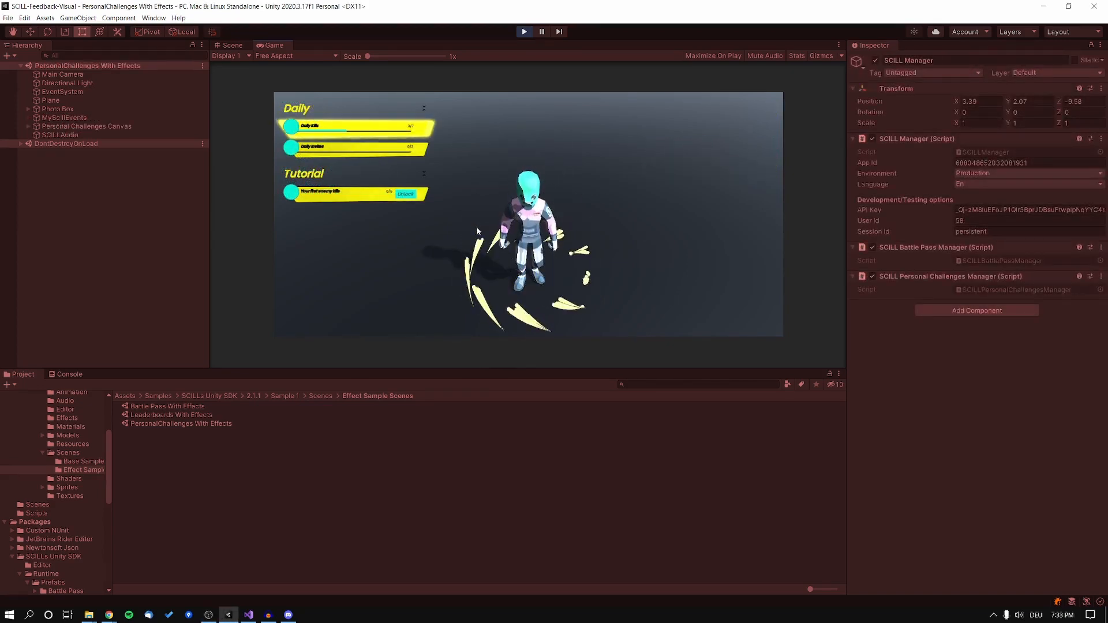
pyautogui.click(476, 229)
pyautogui.click(476, 229)
pyautogui.click(476, 230)
pyautogui.click(477, 230)
pyautogui.click(476, 230)
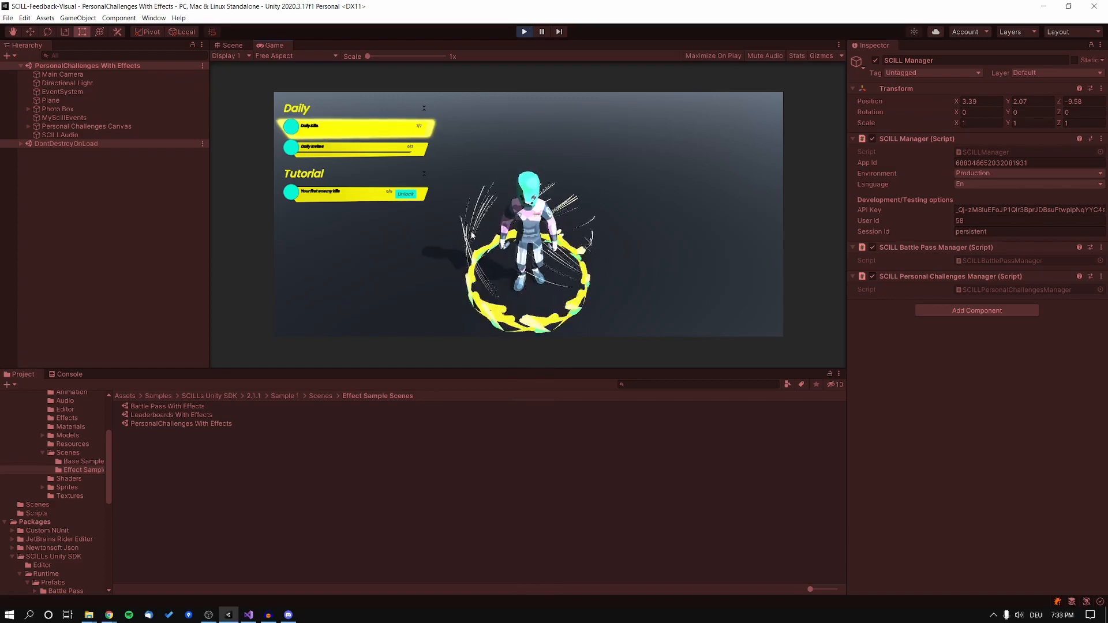
pyautogui.click(406, 196)
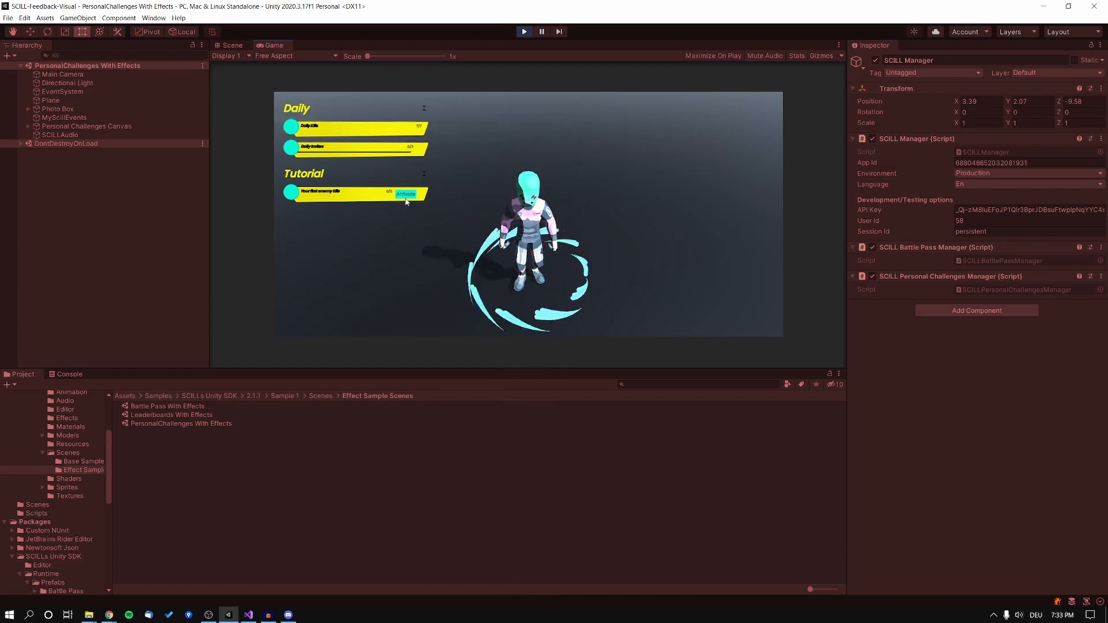
pyautogui.click(405, 197)
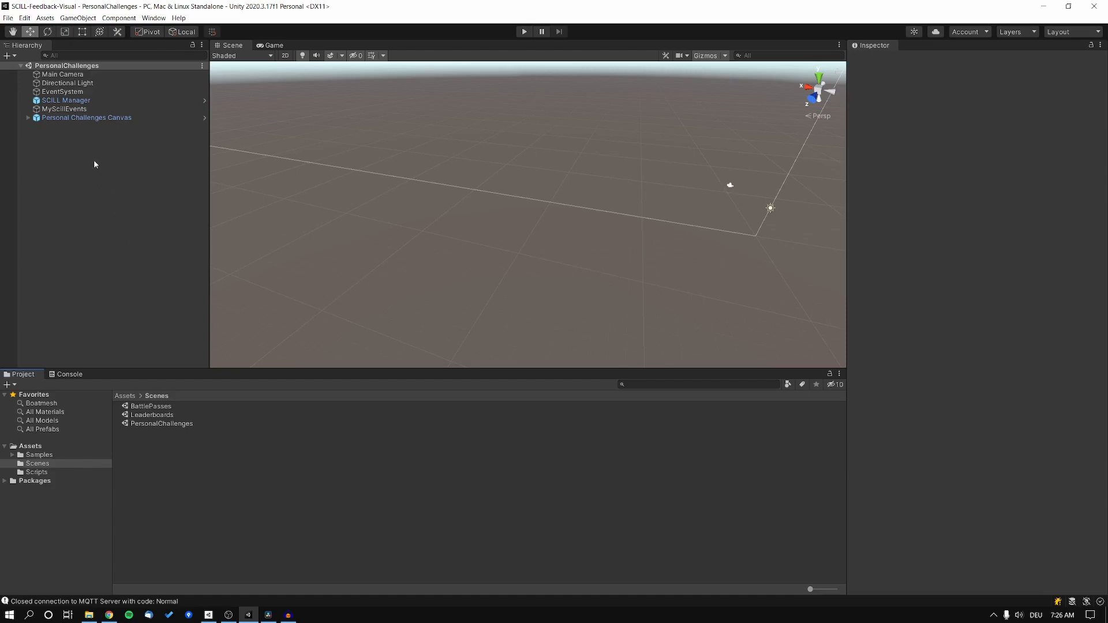
# Inspect the SCILL Manager, MyScillEvents and Personal Challenges Canvas objects, and locate the canvas prefab among the project assets.
pyautogui.click(77, 101)
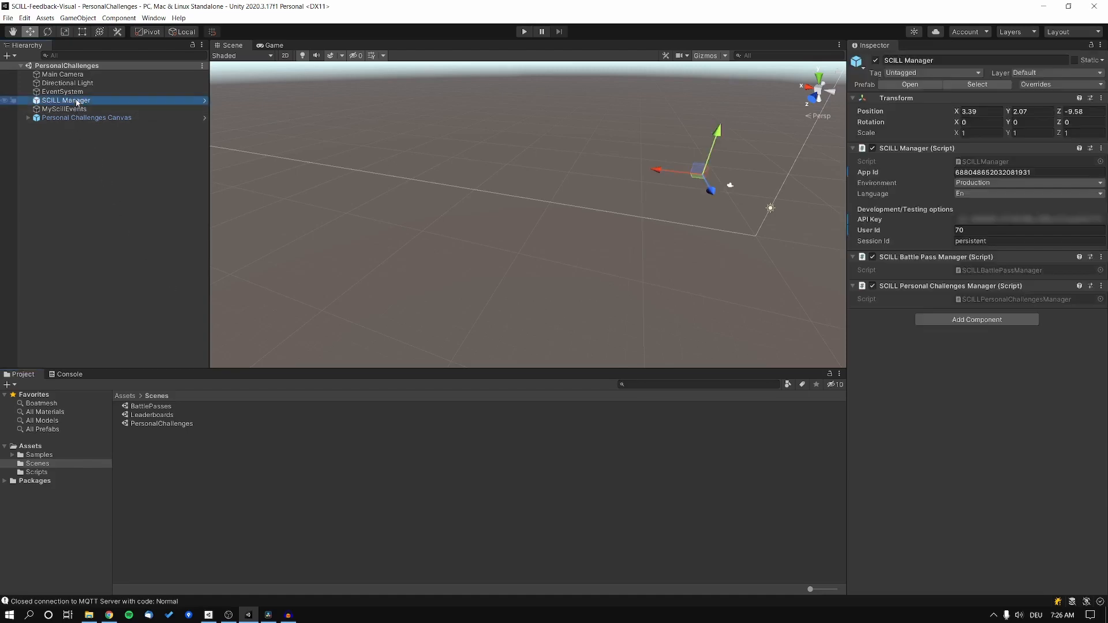
pyautogui.click(79, 110)
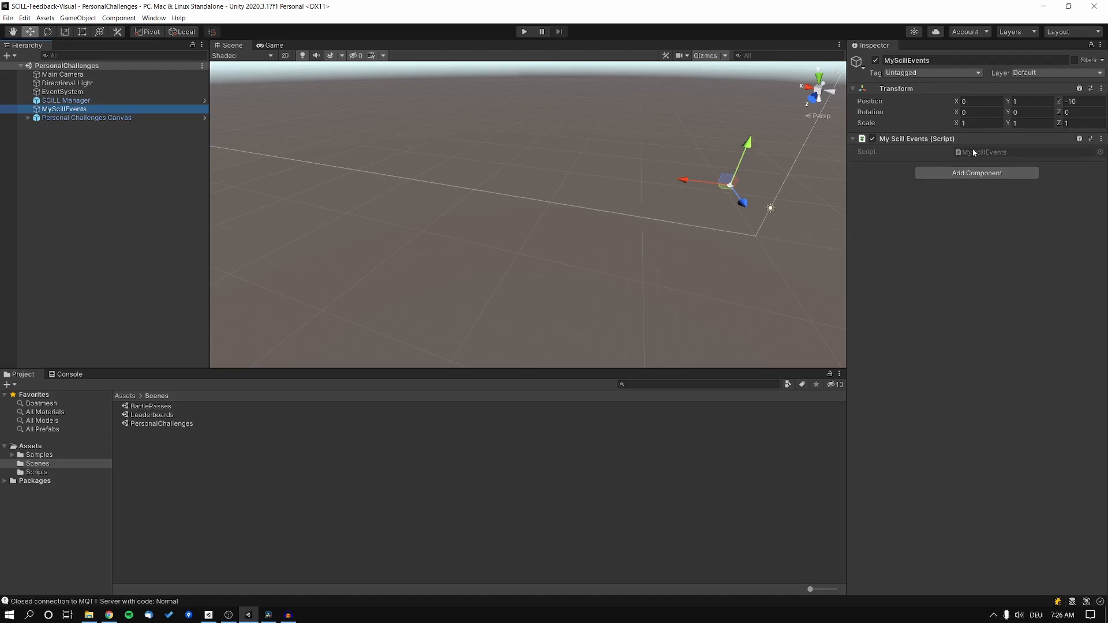
pyautogui.click(89, 118)
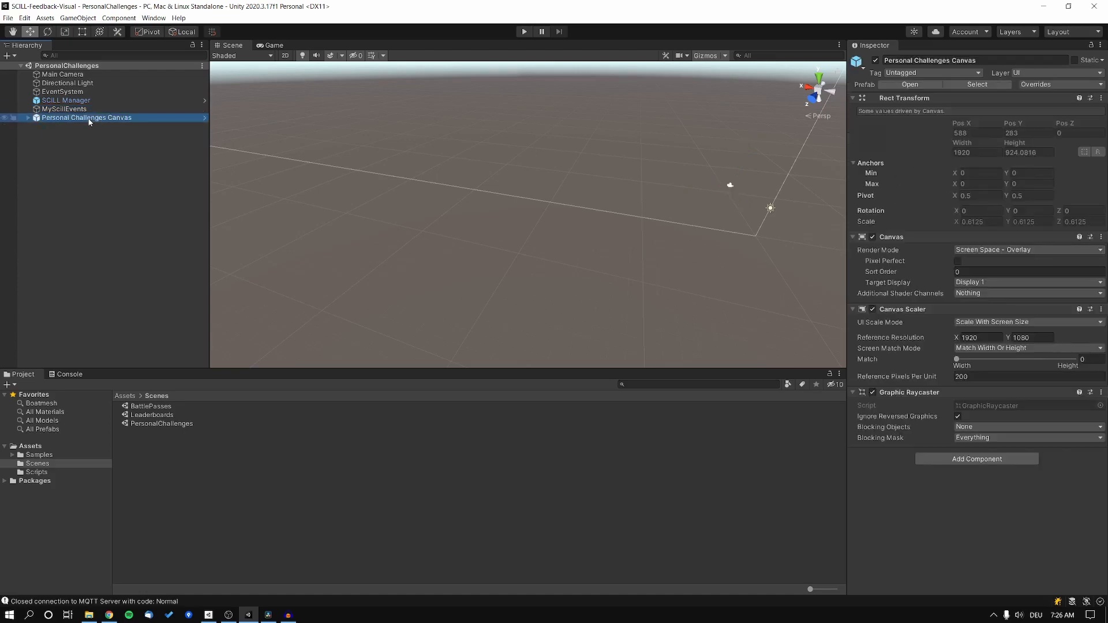
pyautogui.click(978, 86)
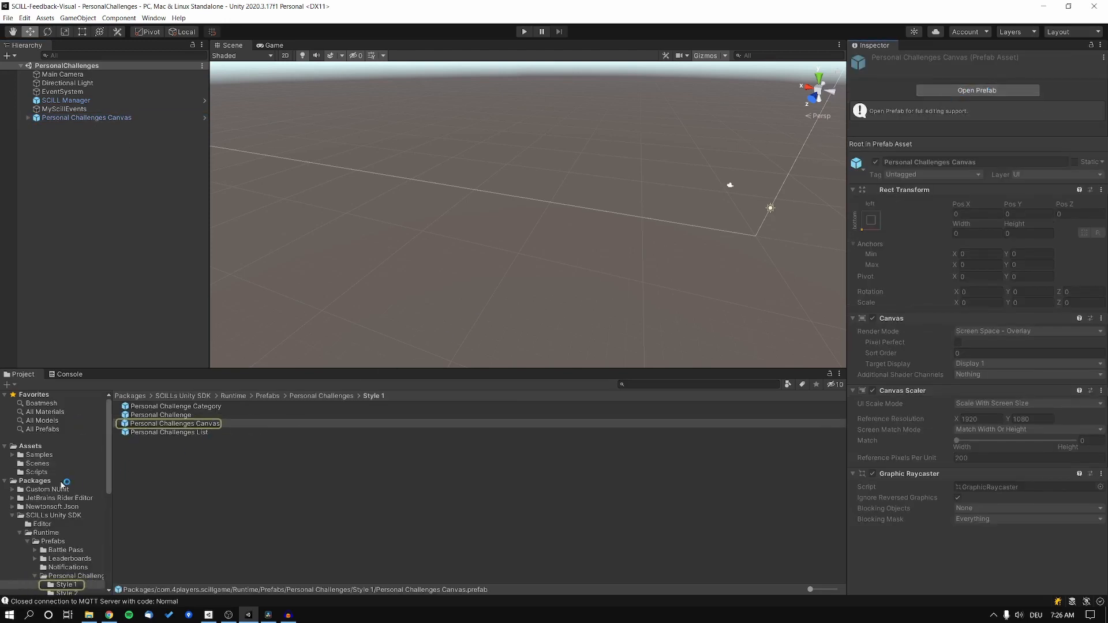
pyautogui.scroll(-3, 70, 491)
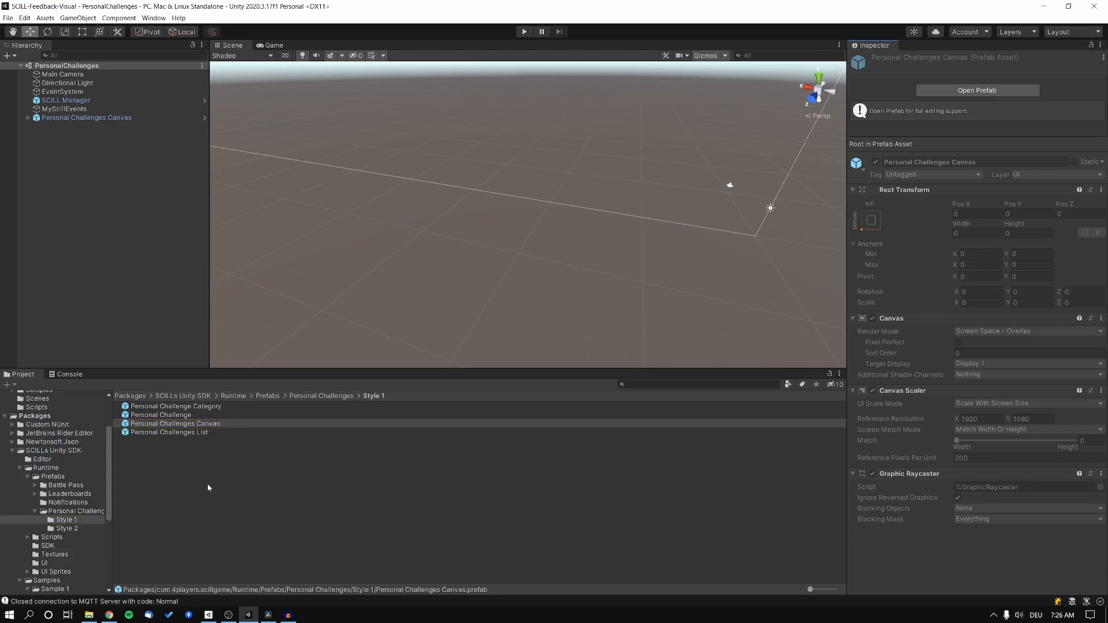
pyautogui.click(154, 315)
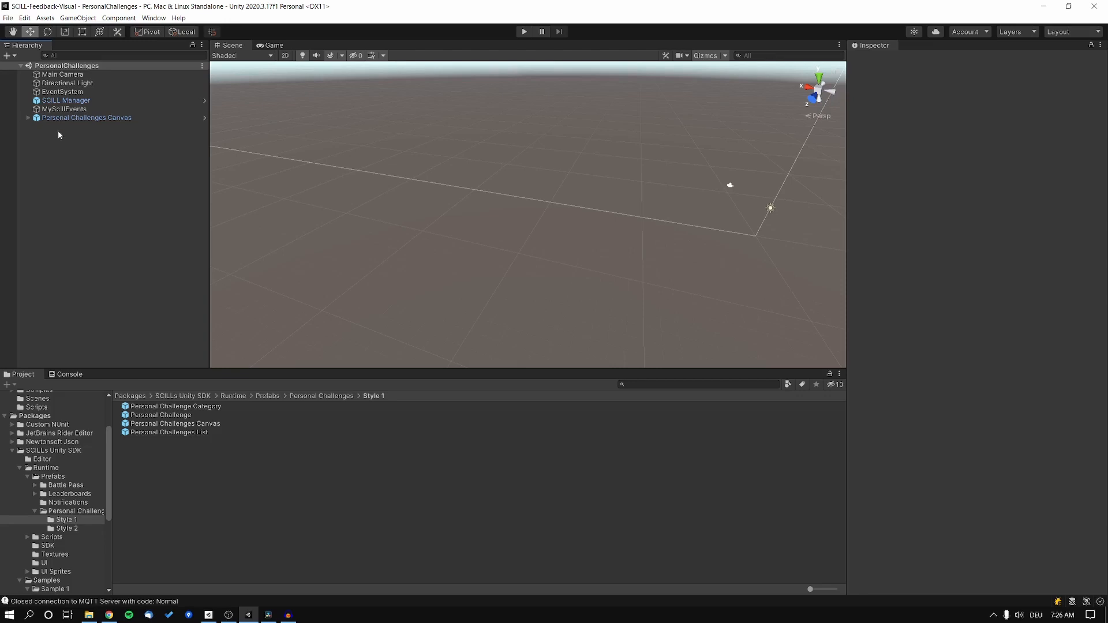
# Run the PersonalChallenges scene to preview the challenge list without effects, and stop it again.
pyautogui.click(517, 29)
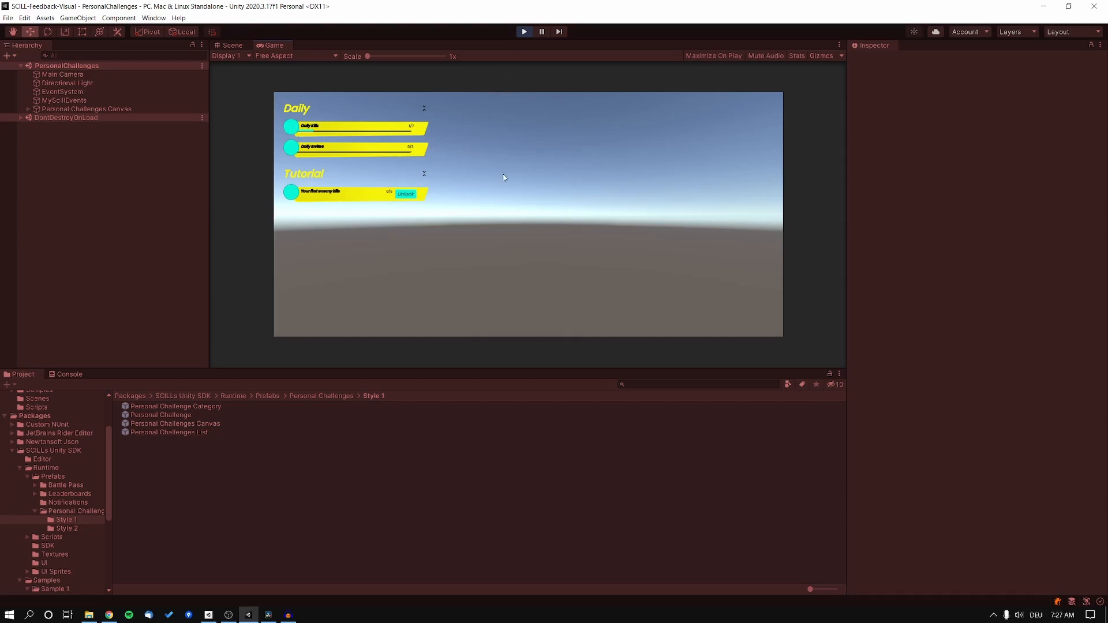
pyautogui.click(524, 31)
# Select the Content object inside the Personal Challenges List's Viewport and locate the asset assigned as its Challenge Prefab.
pyautogui.click(28, 118)
pyautogui.click(35, 126)
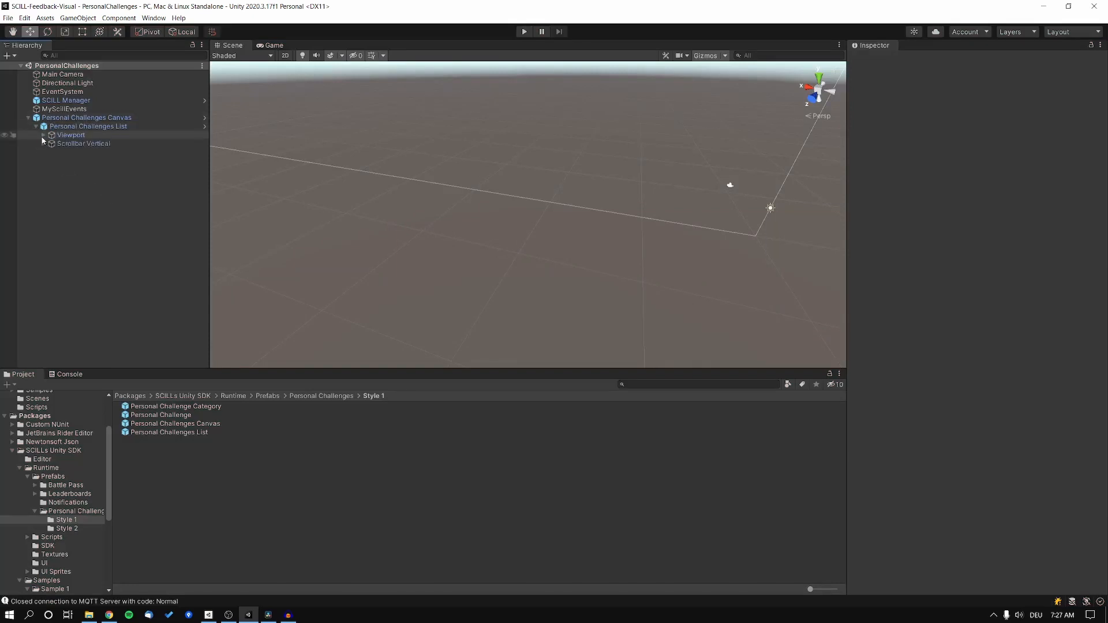
pyautogui.click(43, 136)
pyautogui.click(64, 145)
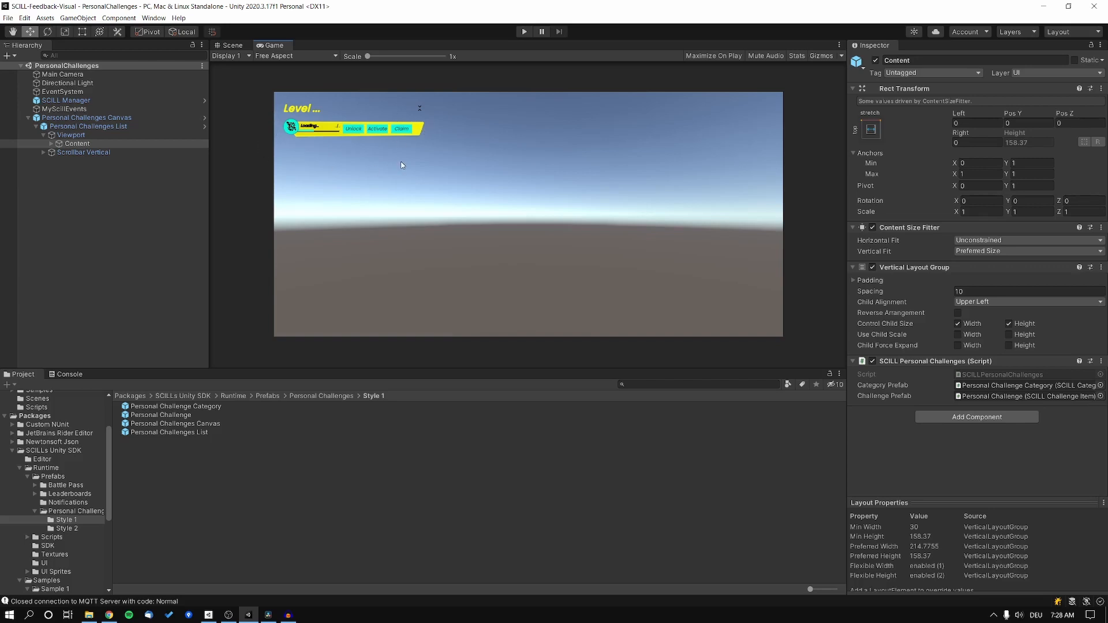
pyautogui.click(998, 397)
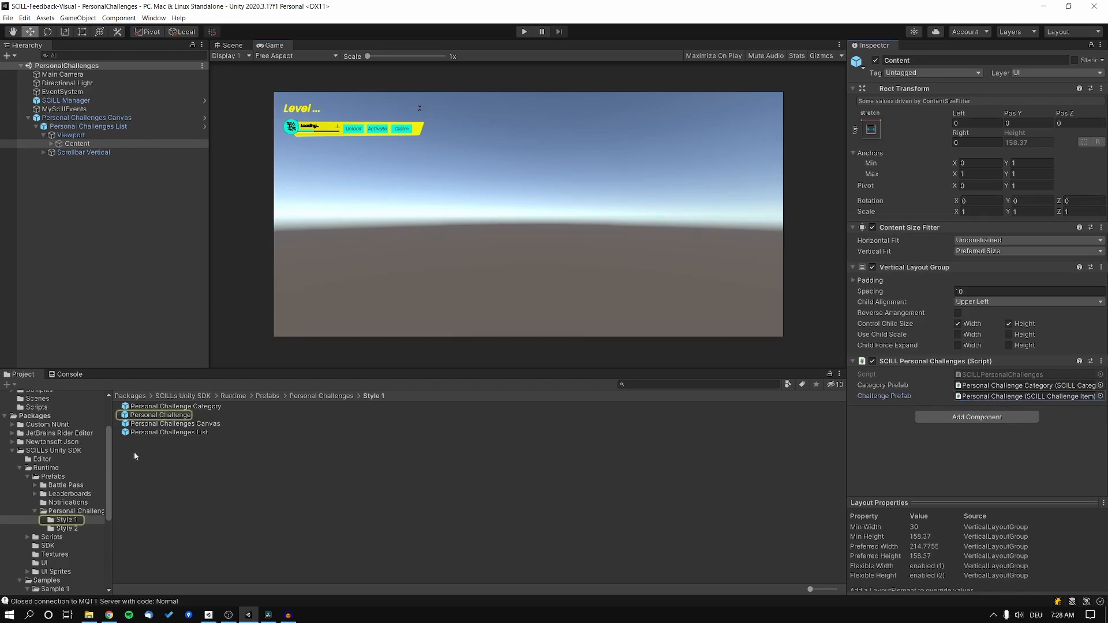
# Open the Personal Challenge With Effects prefab from the SDK's Sample 1 Effects folder and show it in the Scene view.
pyautogui.scroll(-2, 84, 485)
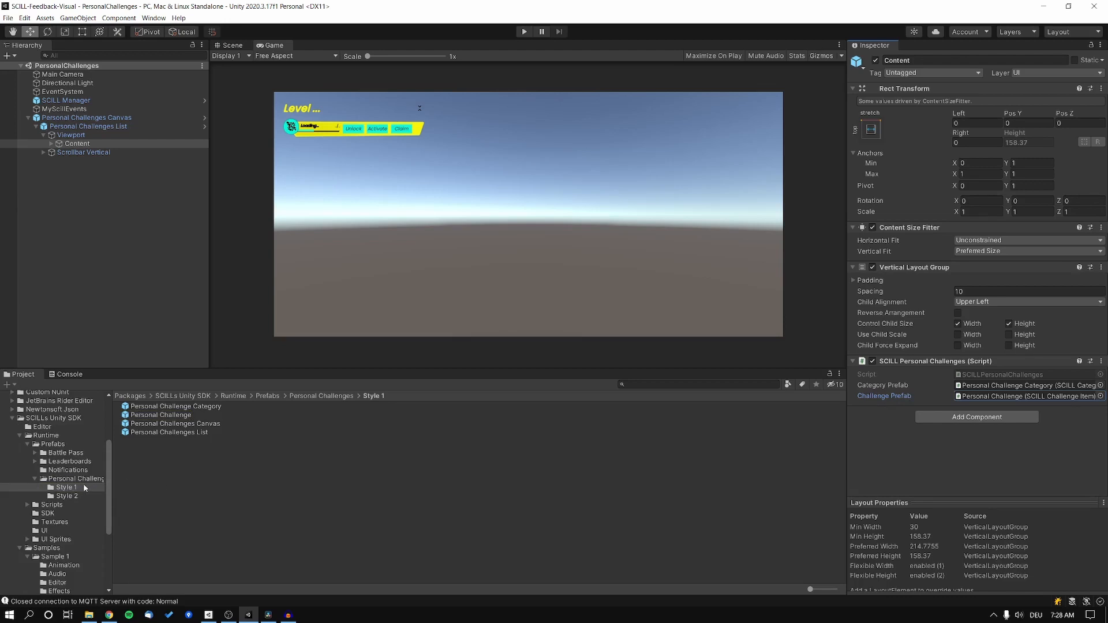
pyautogui.scroll(-4, 80, 482)
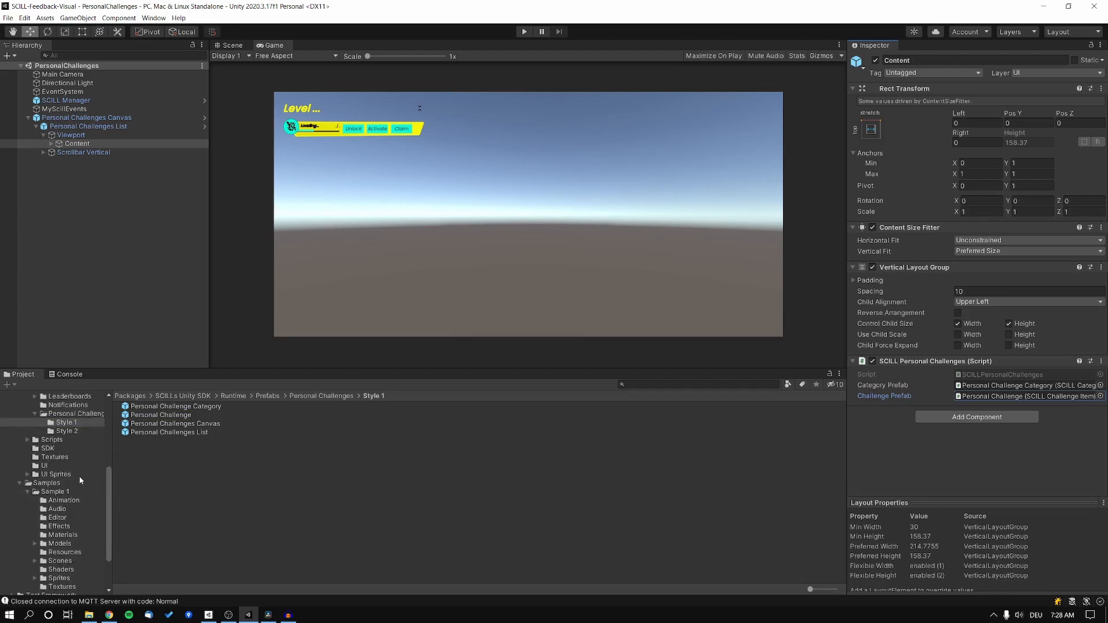
pyautogui.scroll(-2, 79, 479)
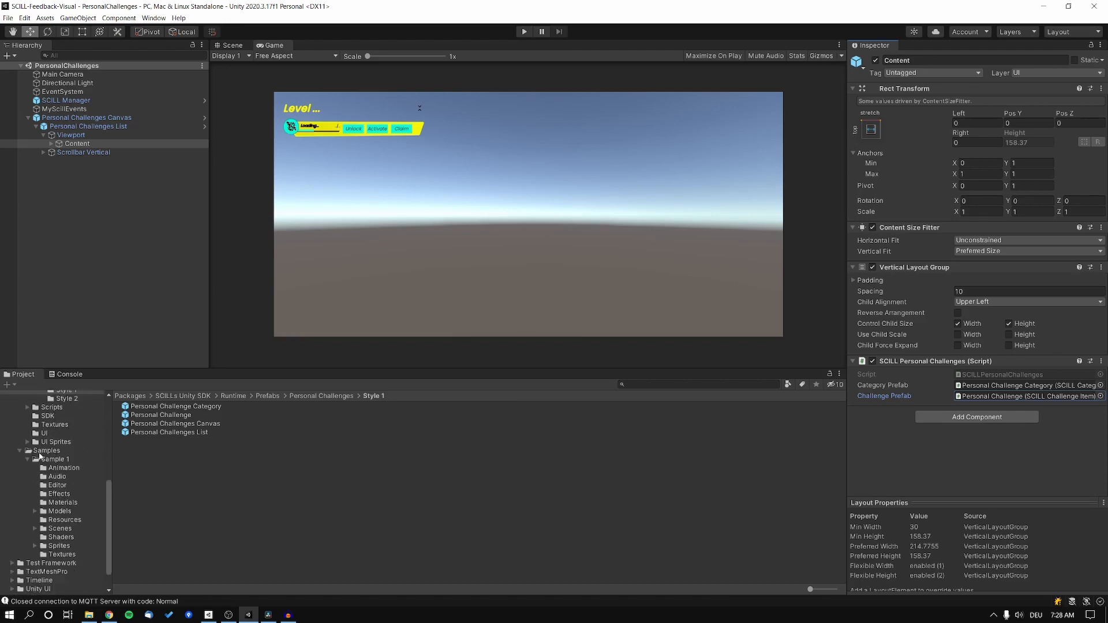
pyautogui.scroll(4, 46, 476)
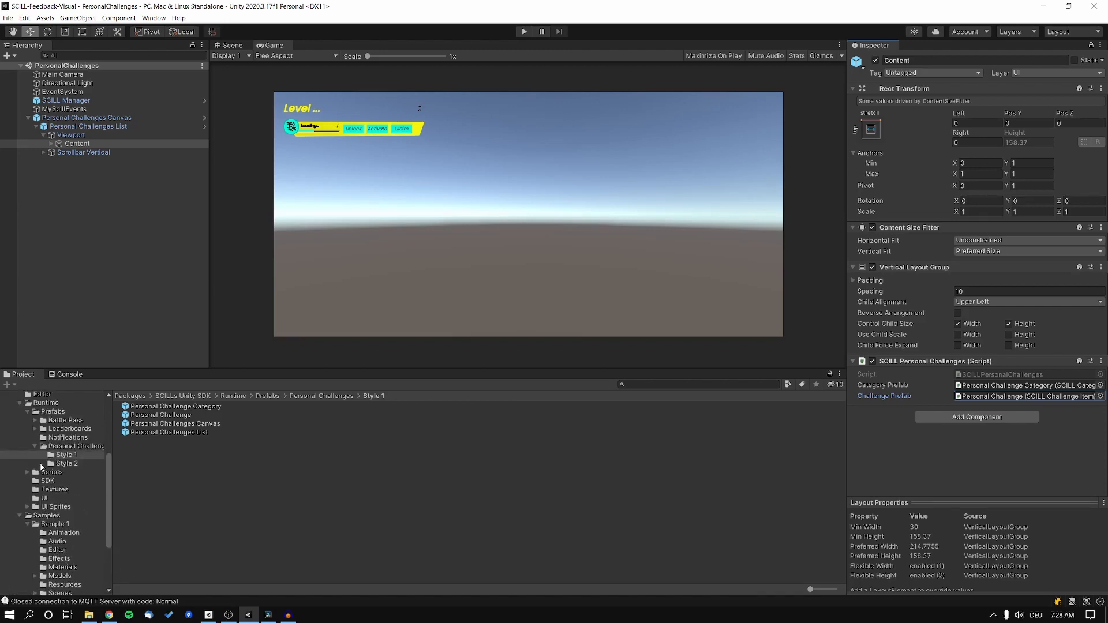
pyautogui.scroll(-6, 46, 473)
pyautogui.click(38, 424)
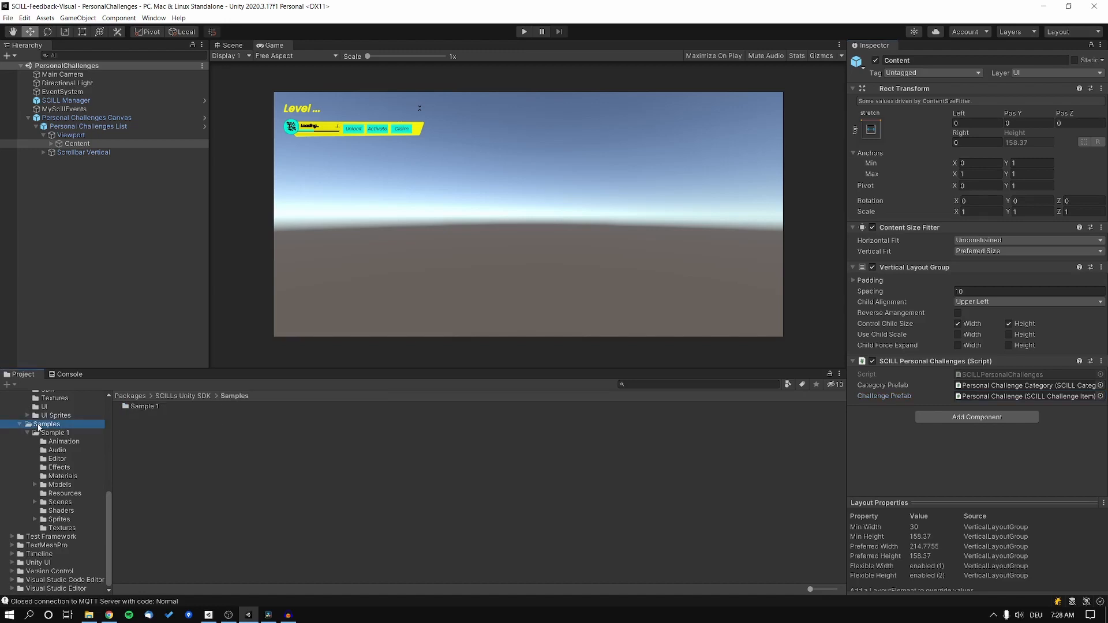
pyautogui.click(49, 433)
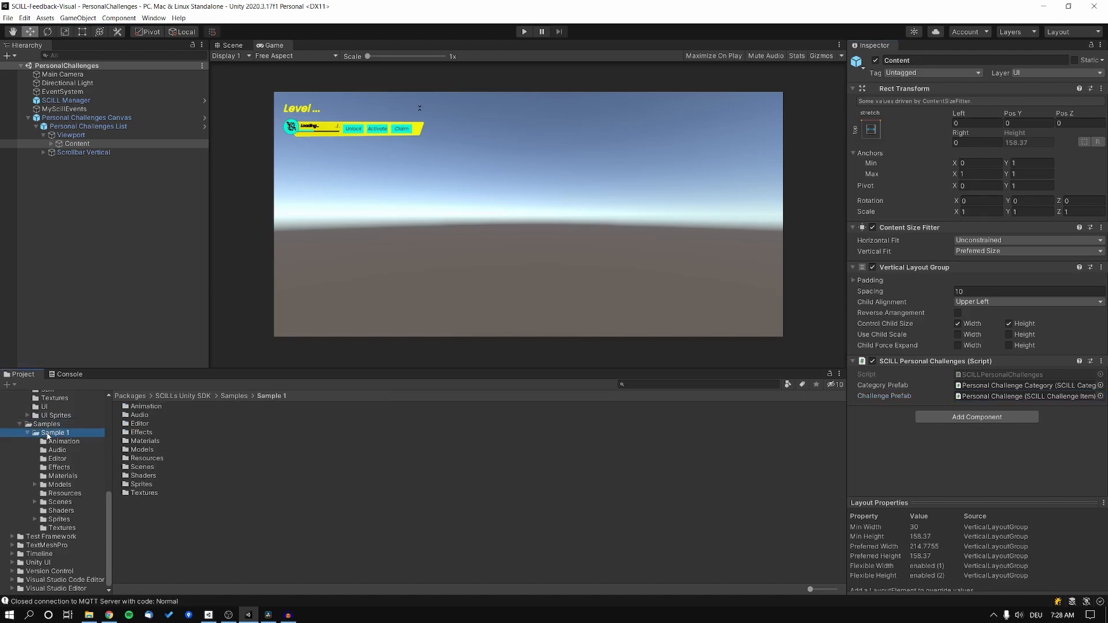
pyautogui.click(59, 468)
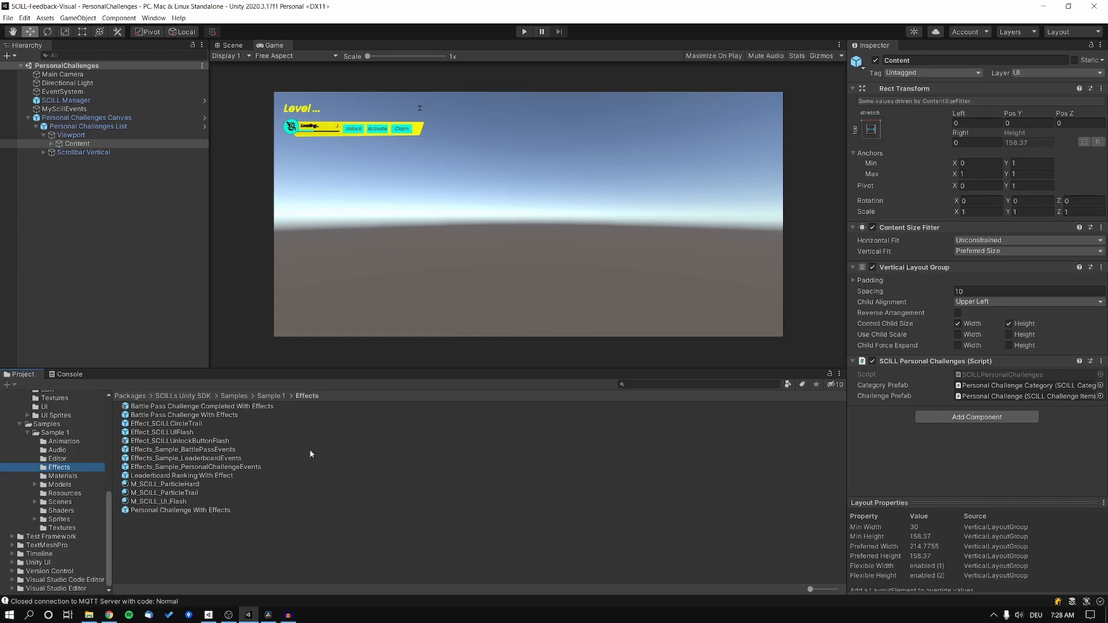
pyautogui.doubleClick(181, 510)
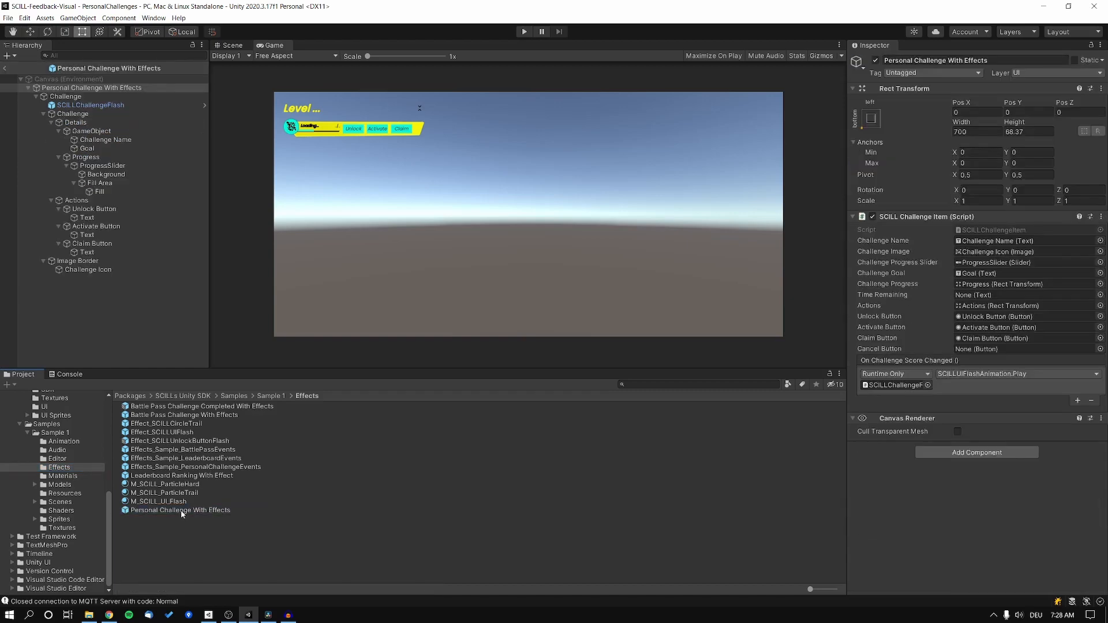
pyautogui.click(229, 45)
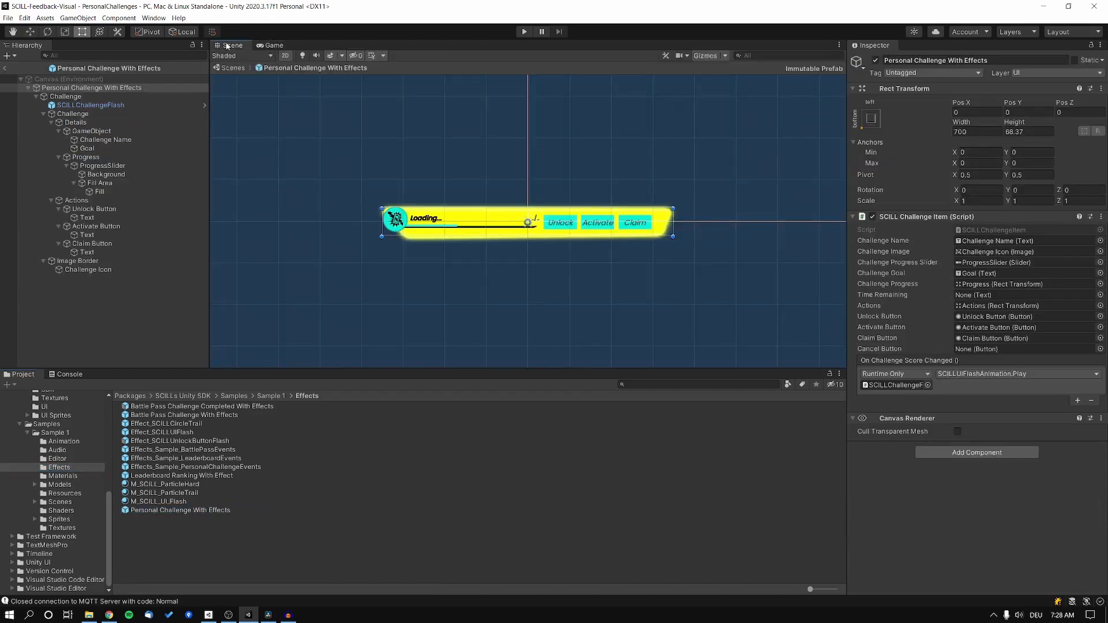
pyautogui.click(395, 302)
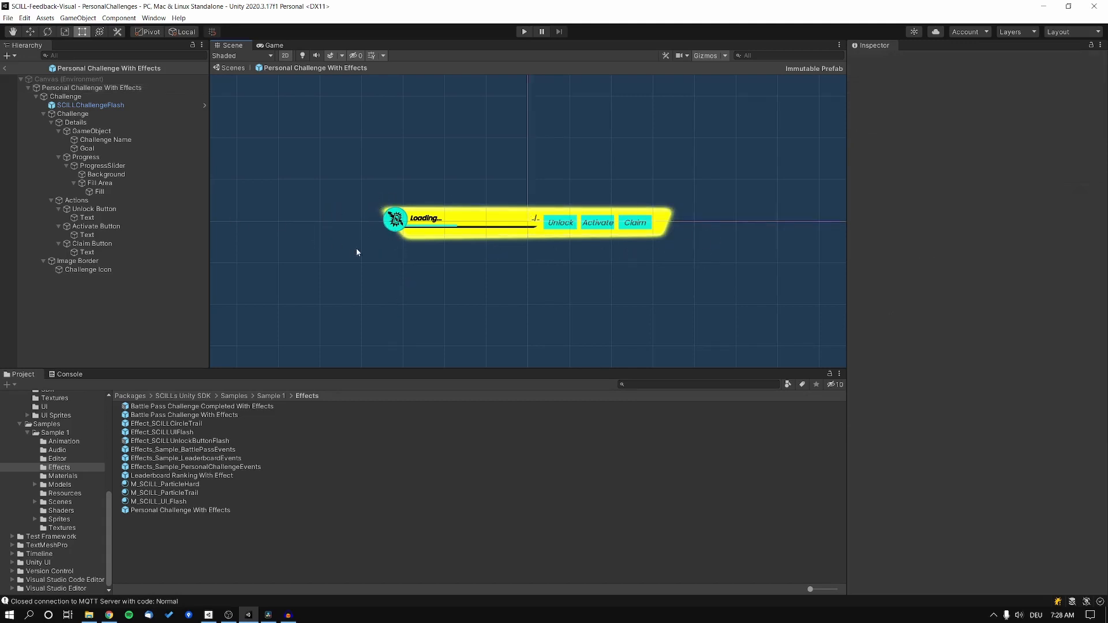
# Try out the alpha of the SCILLChallengeFlash image color and return it to 100.
pyautogui.click(90, 105)
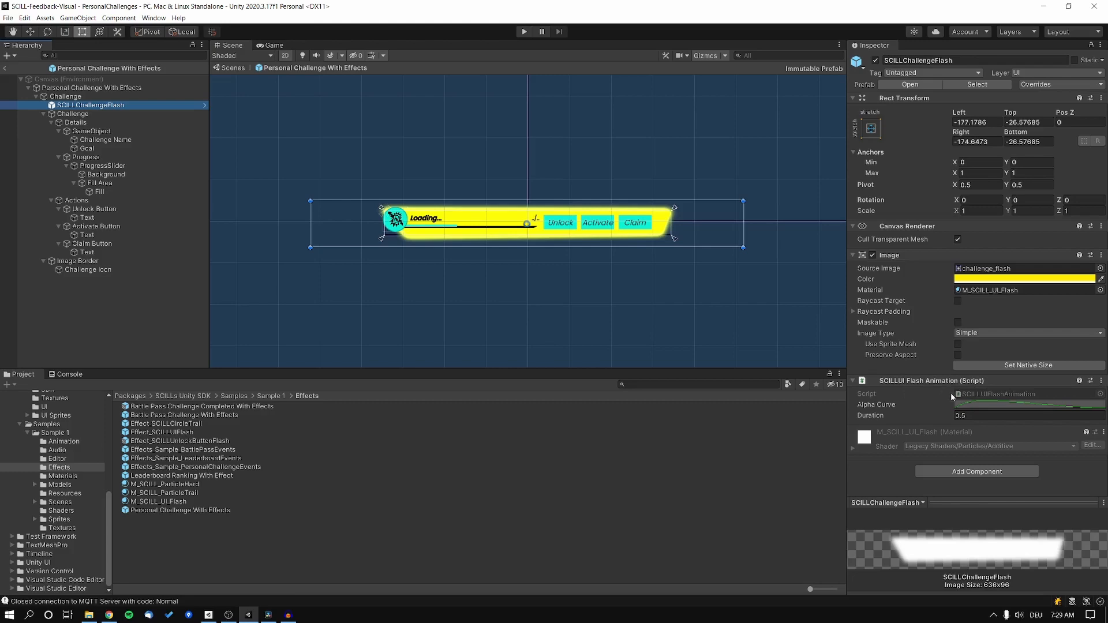
pyautogui.click(991, 280)
pyautogui.moveTo(1039, 280); pyautogui.dragTo(963, 109)
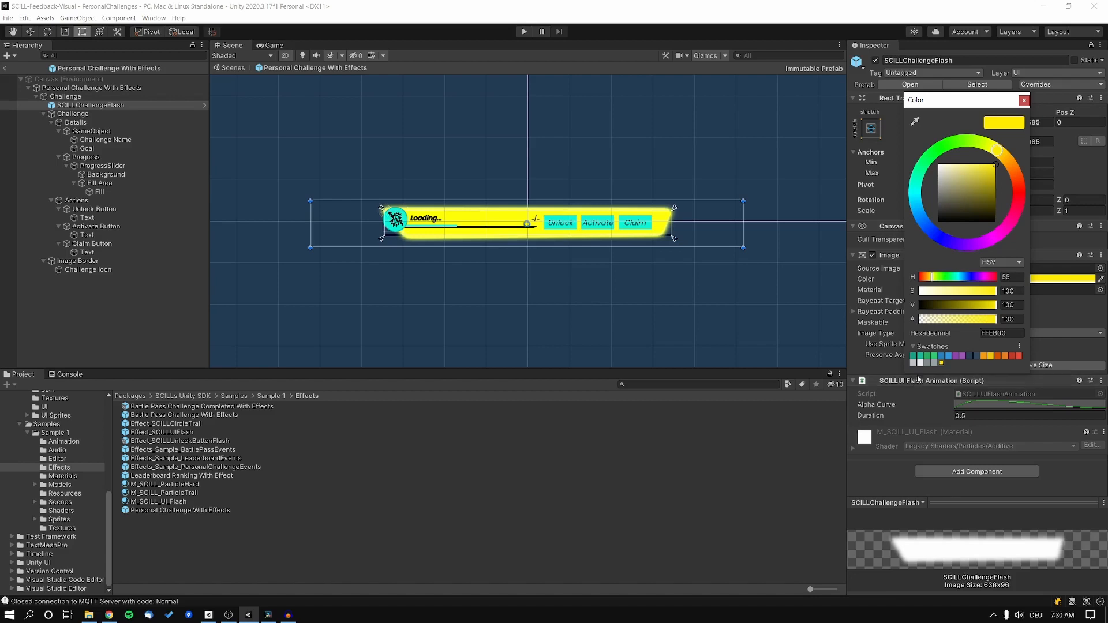
pyautogui.moveTo(929, 322); pyautogui.dragTo(1004, 314)
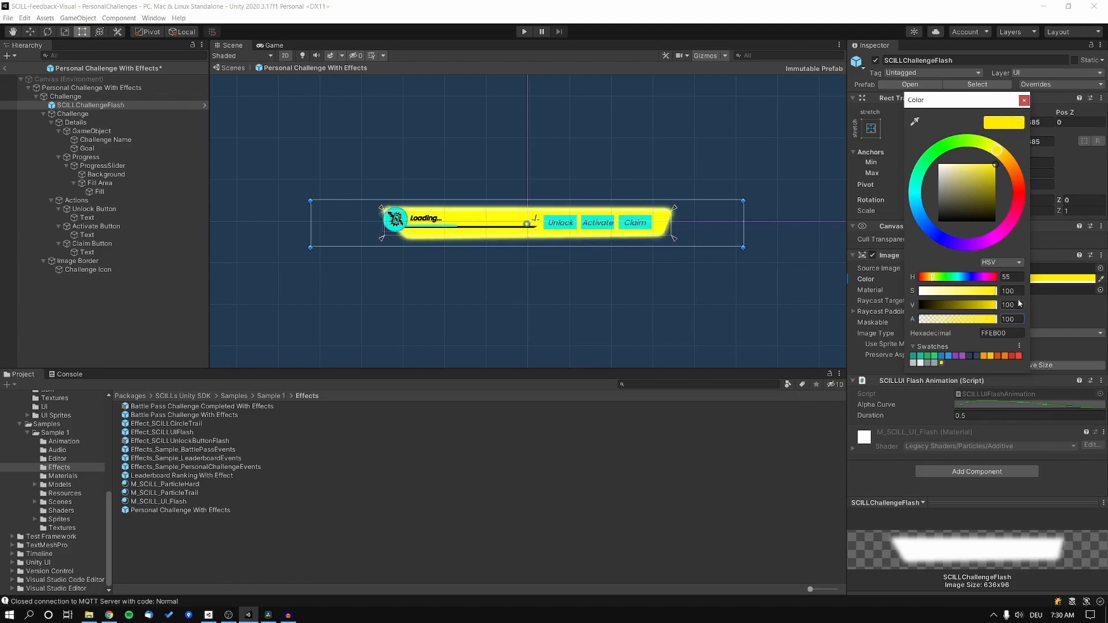
pyautogui.click(1024, 100)
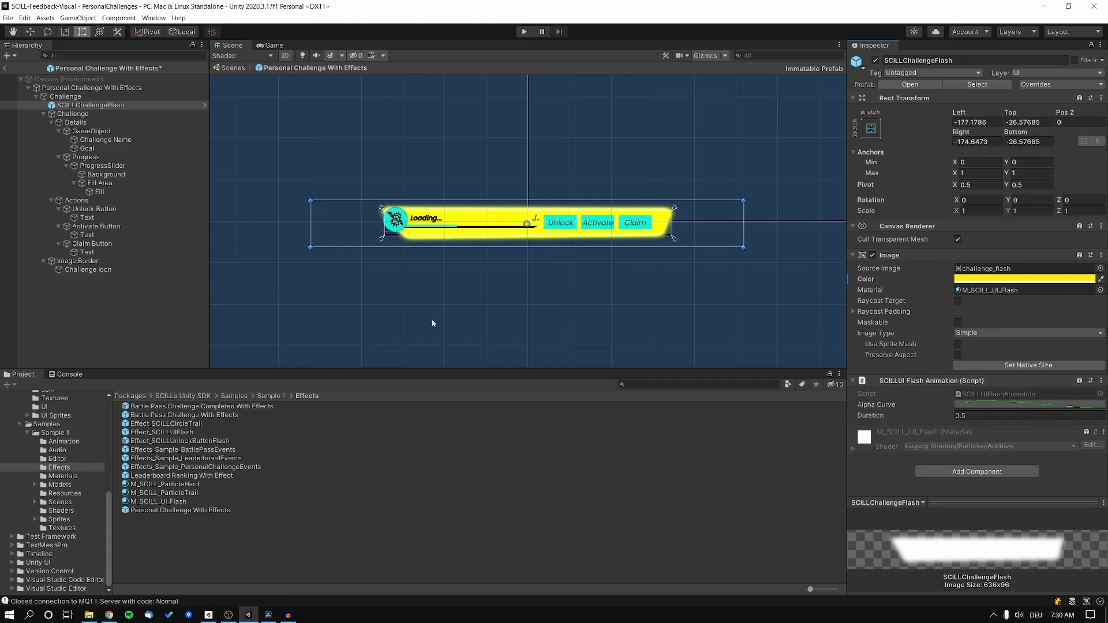
# Examine the prefab root's On Challenge Score Changed event, including its target object and the SCILLUIFlashAnimation functions available.
pyautogui.click(92, 87)
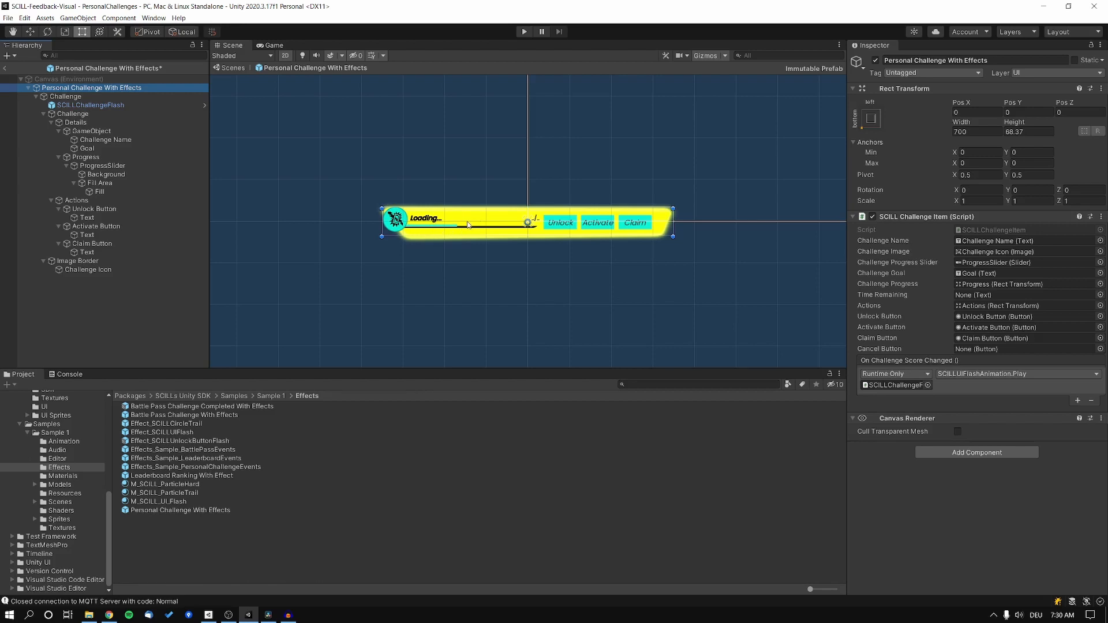
pyautogui.click(902, 386)
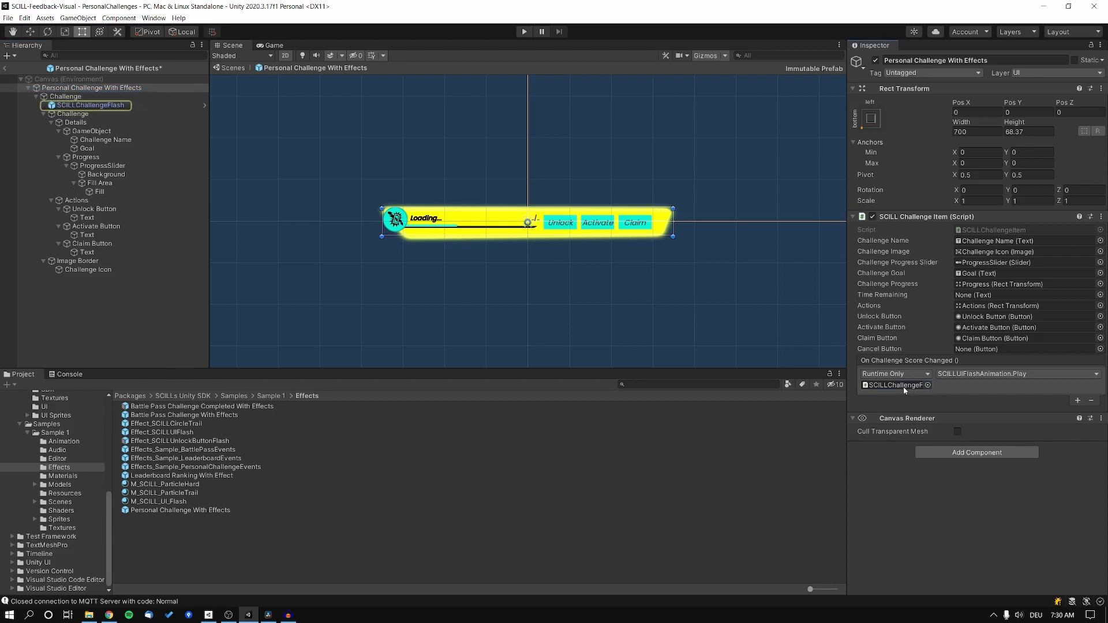
pyautogui.click(1011, 374)
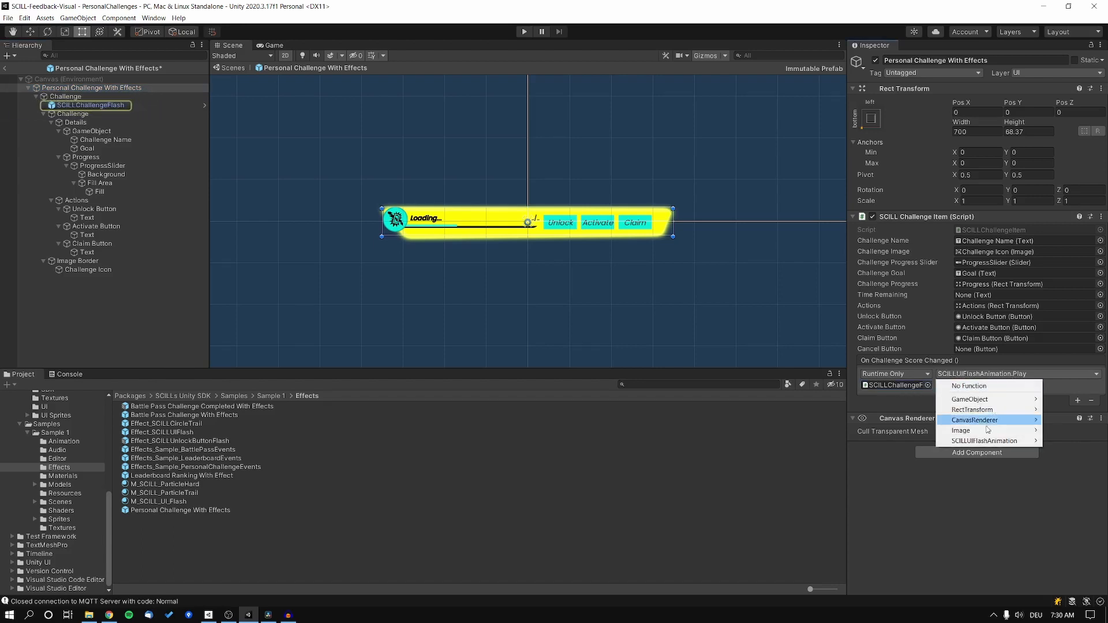
pyautogui.moveTo(983, 441)
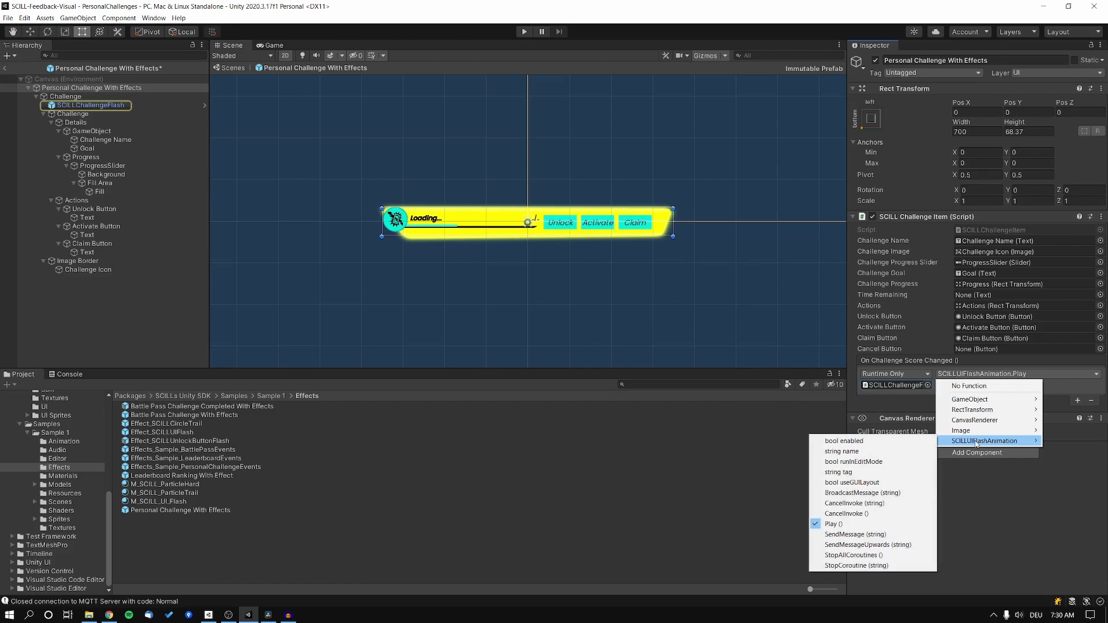
pyautogui.click(1045, 508)
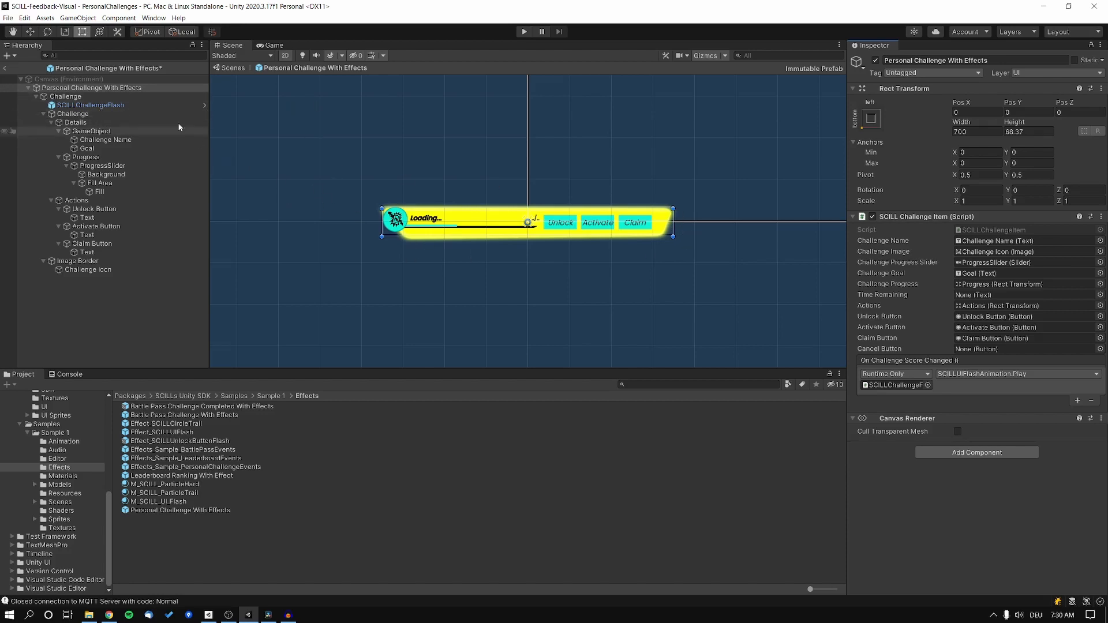
# Leave the Personal Challenge With Effects prefab and discard its unsaved changes.
pyautogui.click(8, 69)
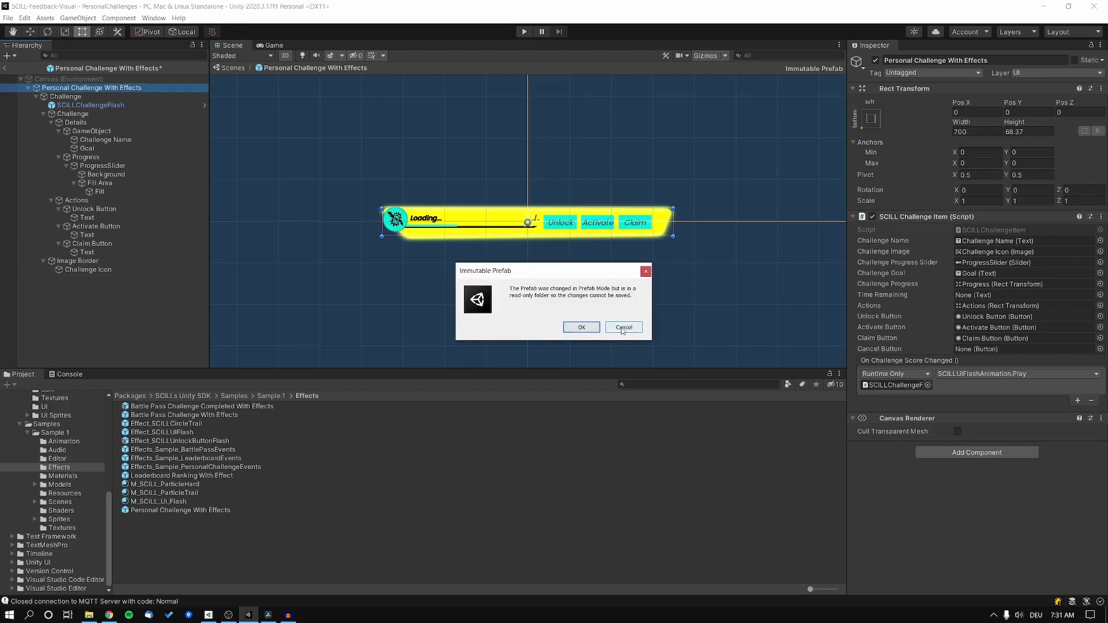
pyautogui.click(598, 327)
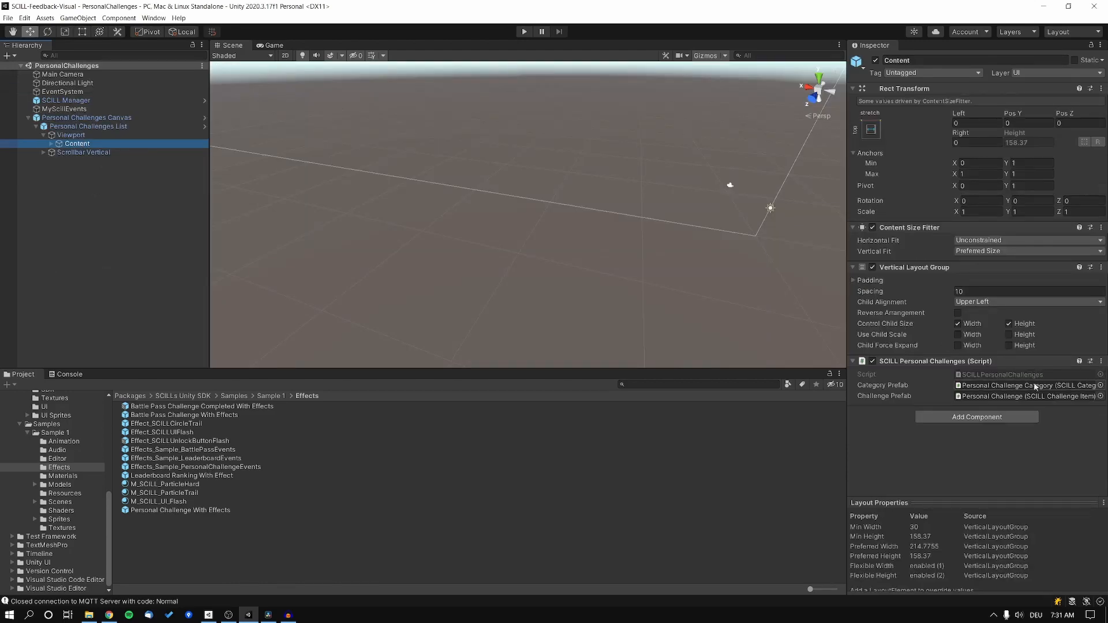
# Assign the Personal Challenge With Effects prefab as the Content object's Challenge Prefab and test-run the scene.
pyautogui.moveTo(874, 397)
pyautogui.moveTo(175, 511); pyautogui.dragTo(983, 397)
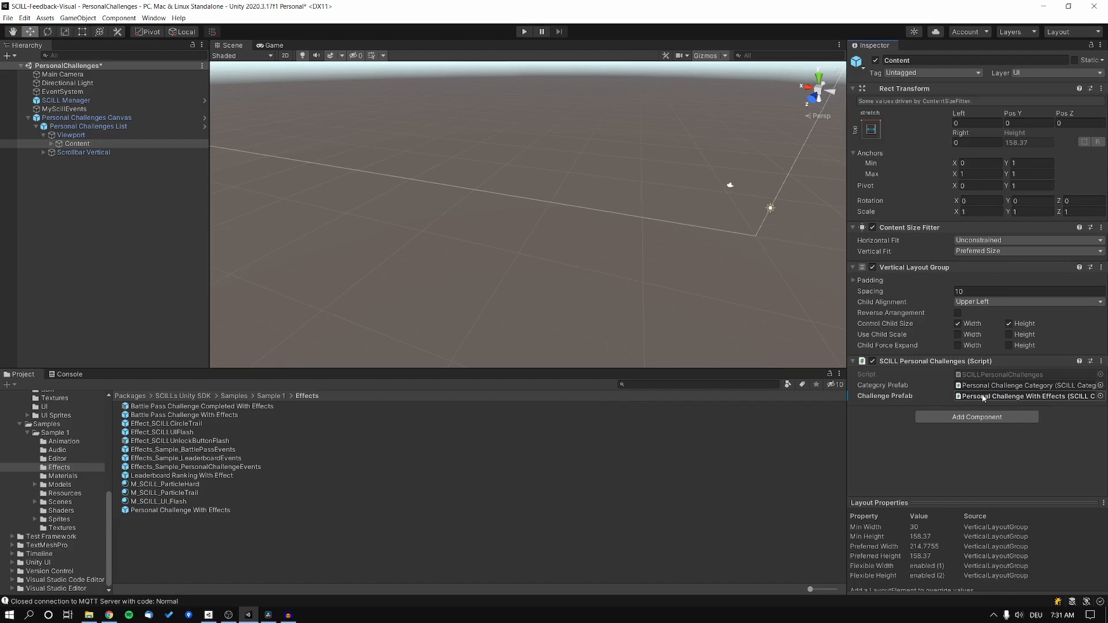
pyautogui.click(370, 104)
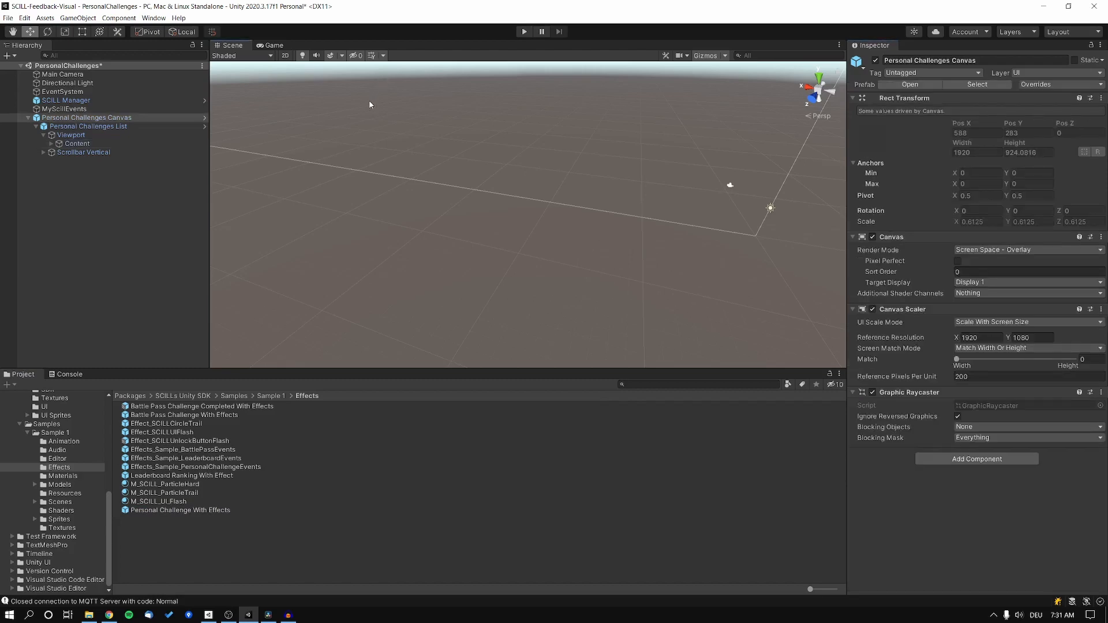
pyautogui.click(524, 31)
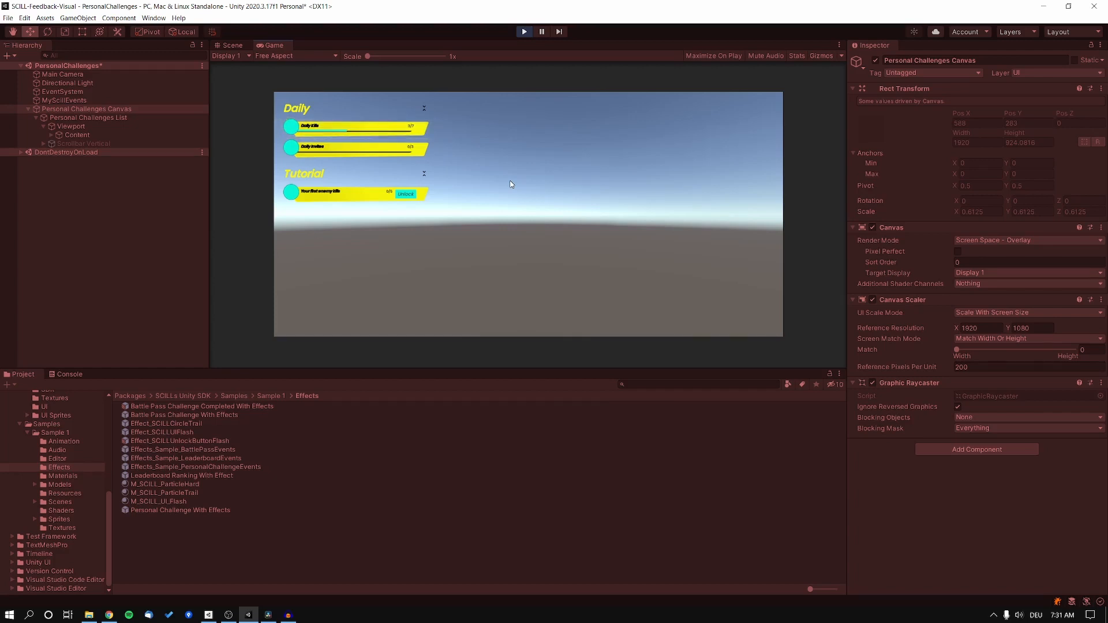
pyautogui.click(523, 31)
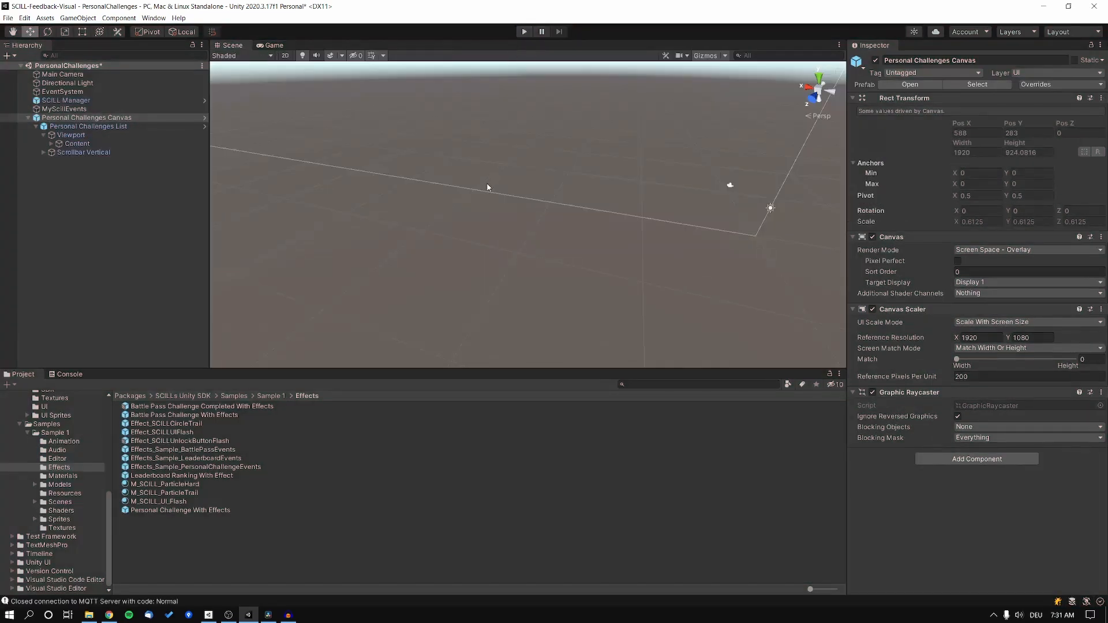
# Create an empty scene object named SCILLEffects and add the SCILL Personal Challenge Events component to it.
pyautogui.click(175, 212)
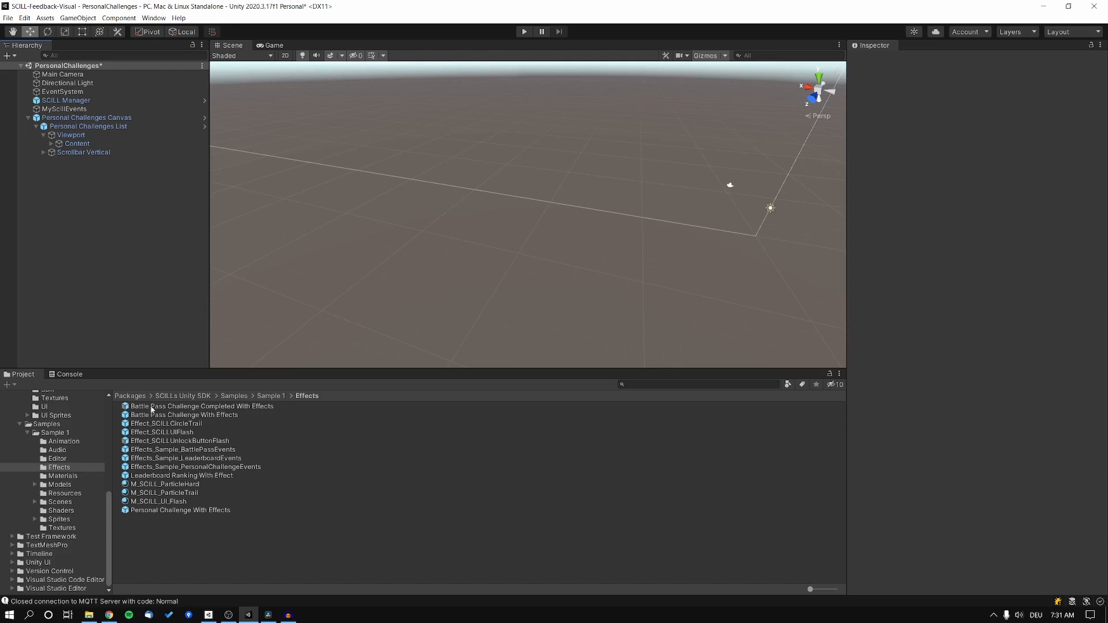
pyautogui.rightClick(57, 201)
pyautogui.click(81, 310)
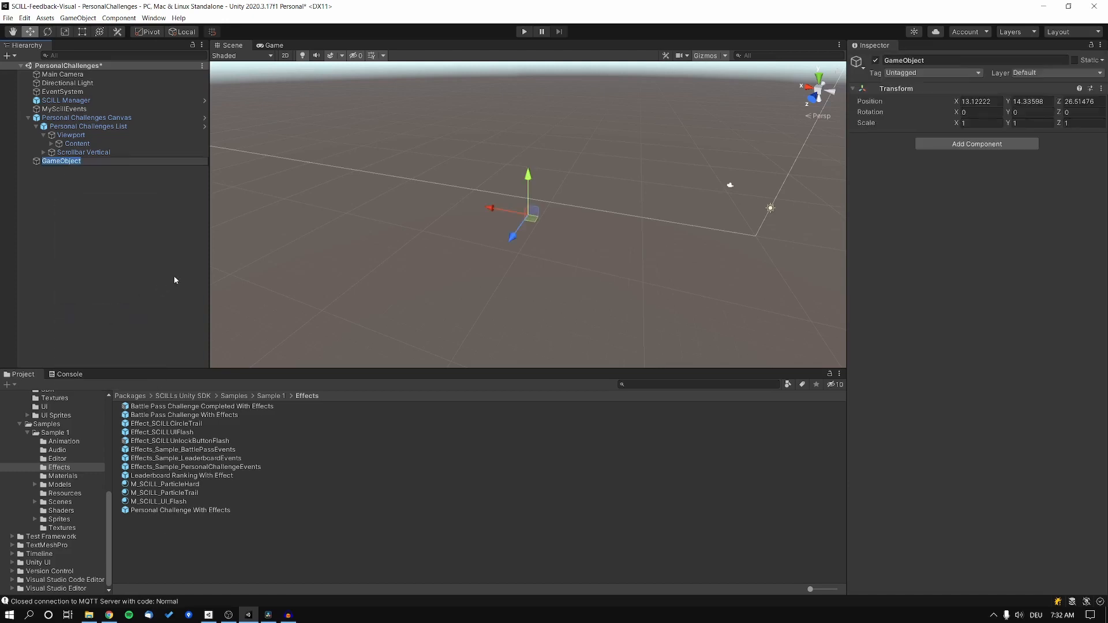
pyautogui.write('SCILLEffects')
pyautogui.press('Return')
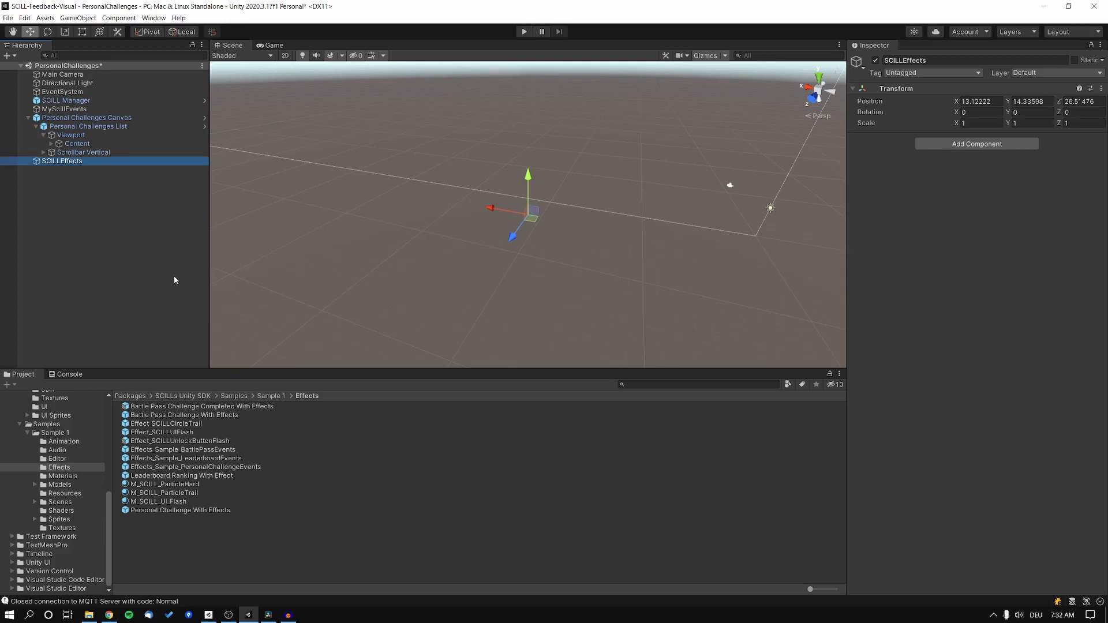
pyautogui.click(983, 144)
pyautogui.write('person')
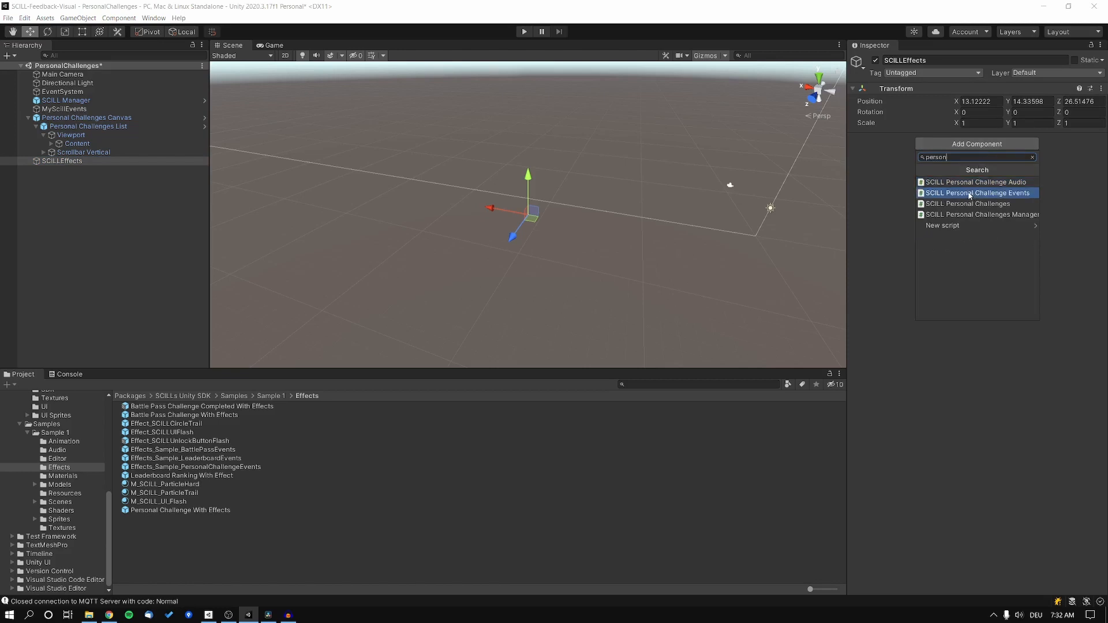
pyautogui.click(1017, 196)
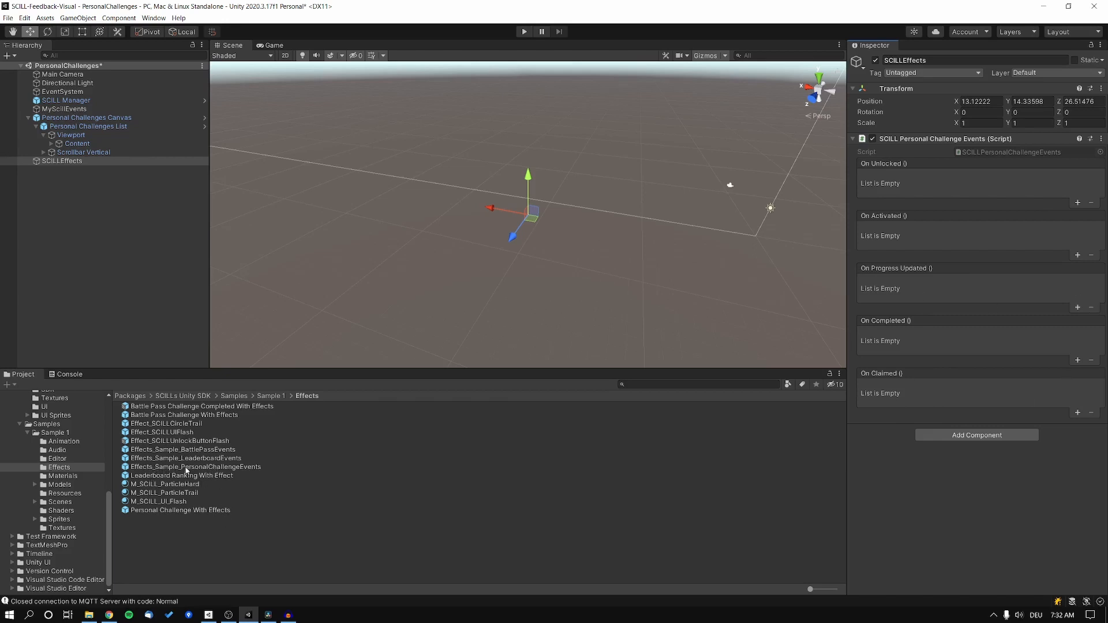
# Replace the SCILLEffects object in the scene with an instance of the Effects_Sample_PersonalChallengeEvents prefab.
pyautogui.click(245, 471)
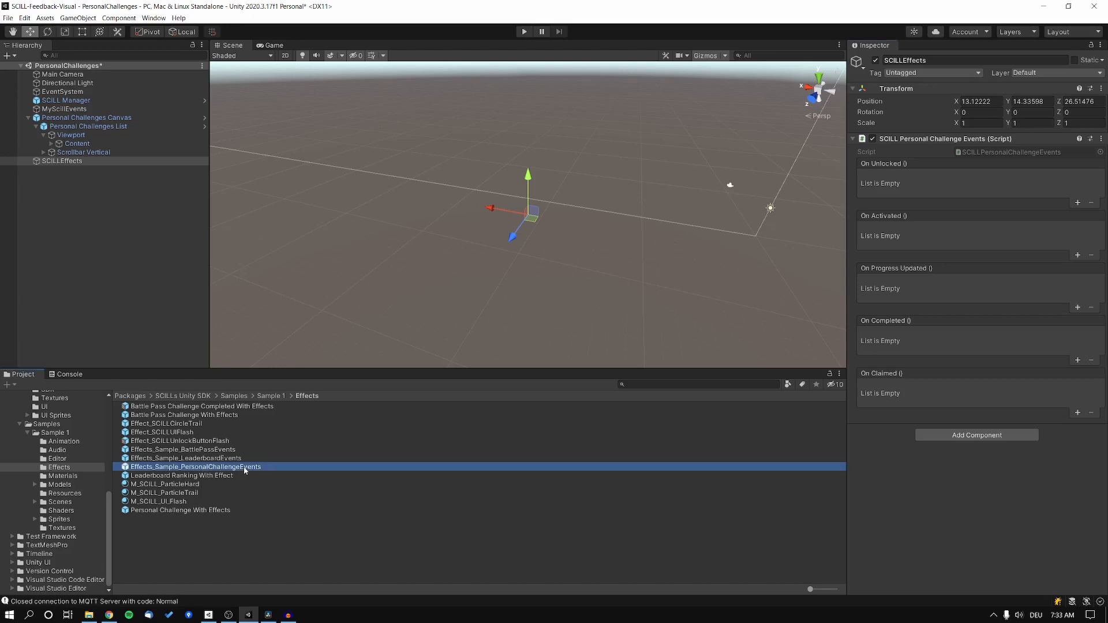
pyautogui.scroll(3, 67, 472)
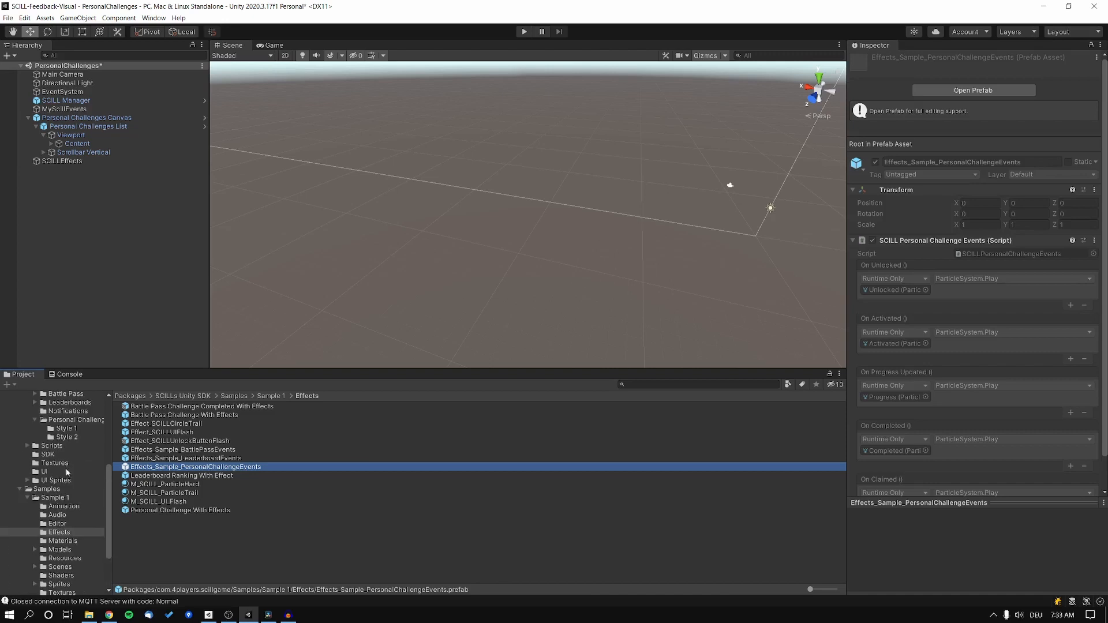
pyautogui.scroll(-2, 67, 472)
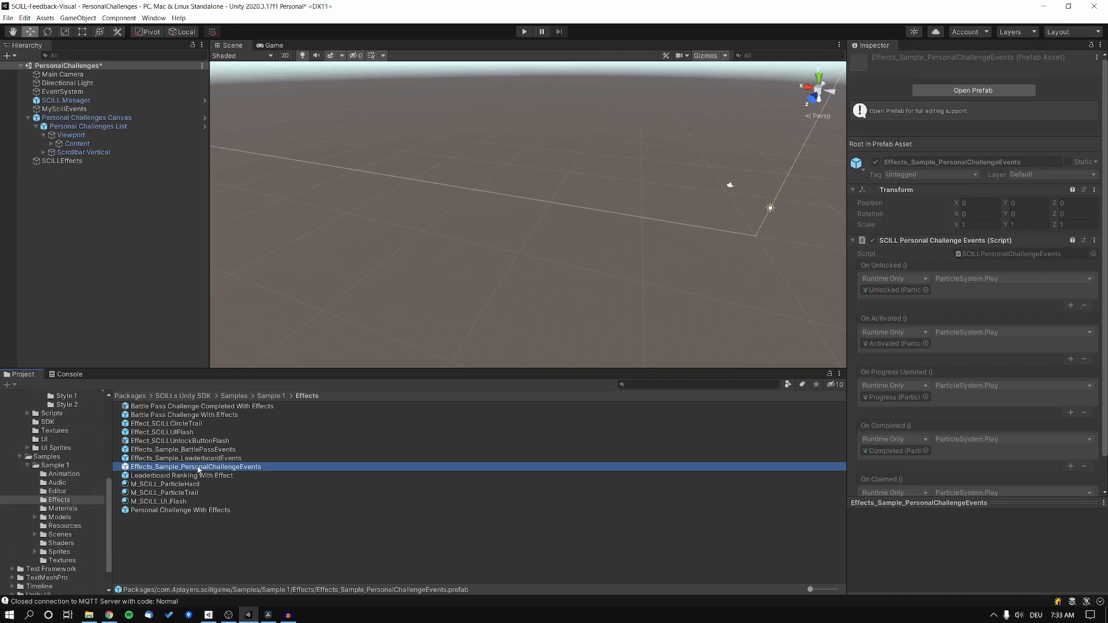
pyautogui.moveTo(196, 467); pyautogui.dragTo(129, 225)
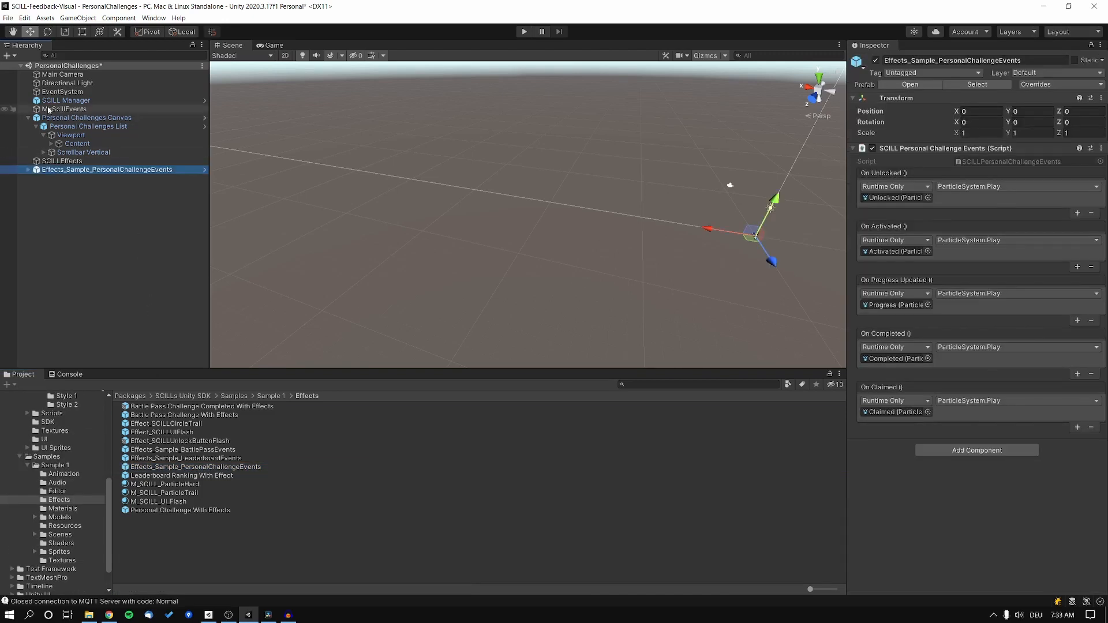
pyautogui.click(68, 161)
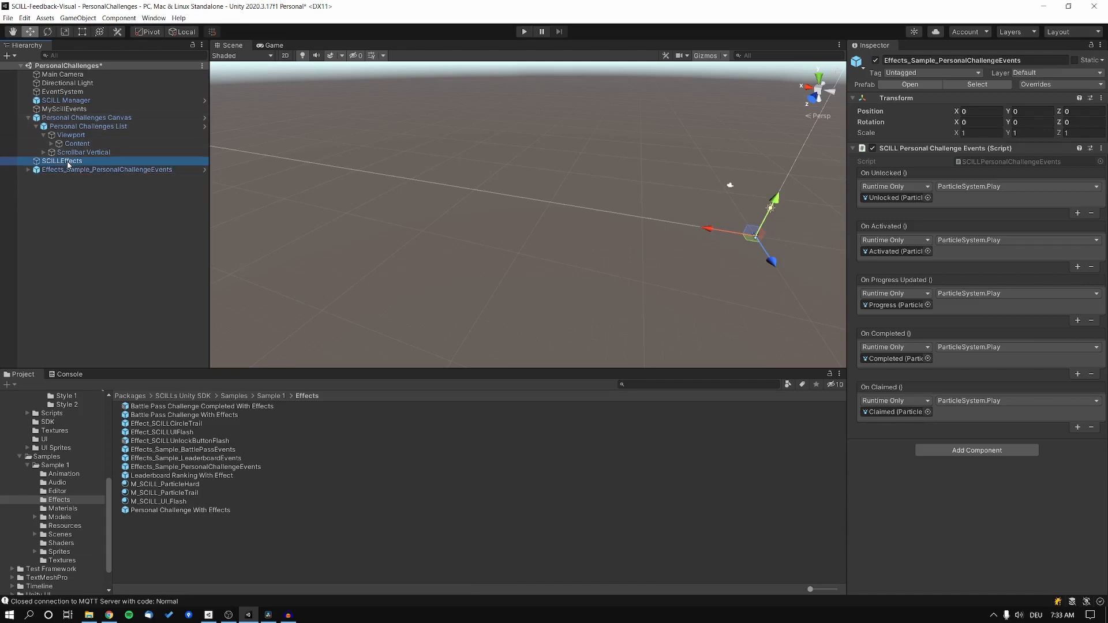
pyautogui.press('Delete')
# Examine the On Unlocked event of Effects_Sample_PersonalChallengeEvents, including its target child object and the available ParticleSystem functions.
pyautogui.click(75, 162)
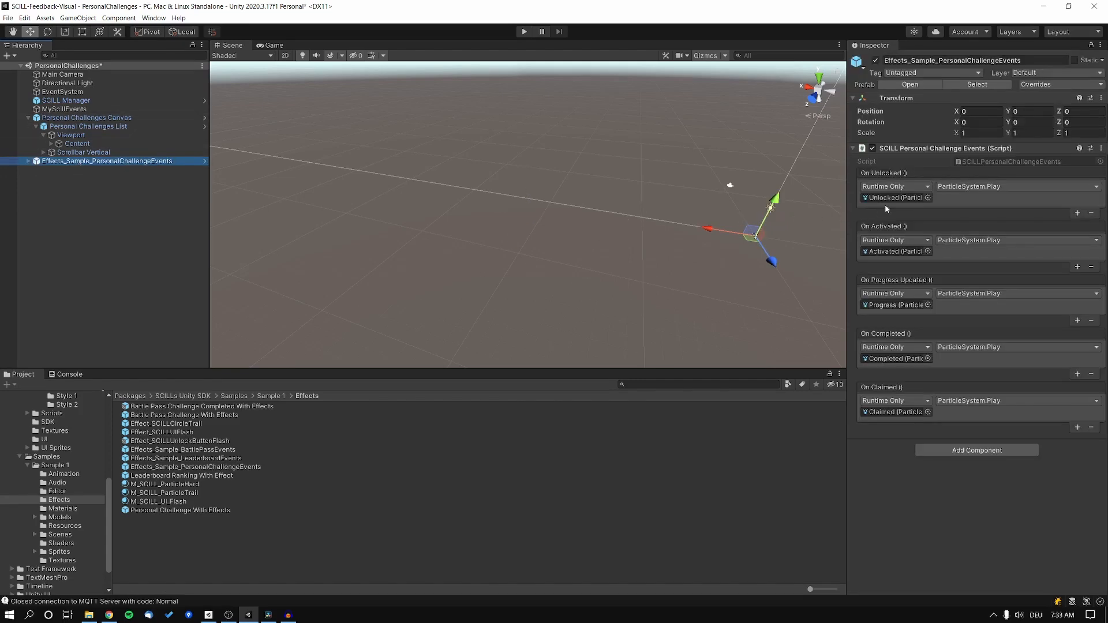
pyautogui.click(28, 161)
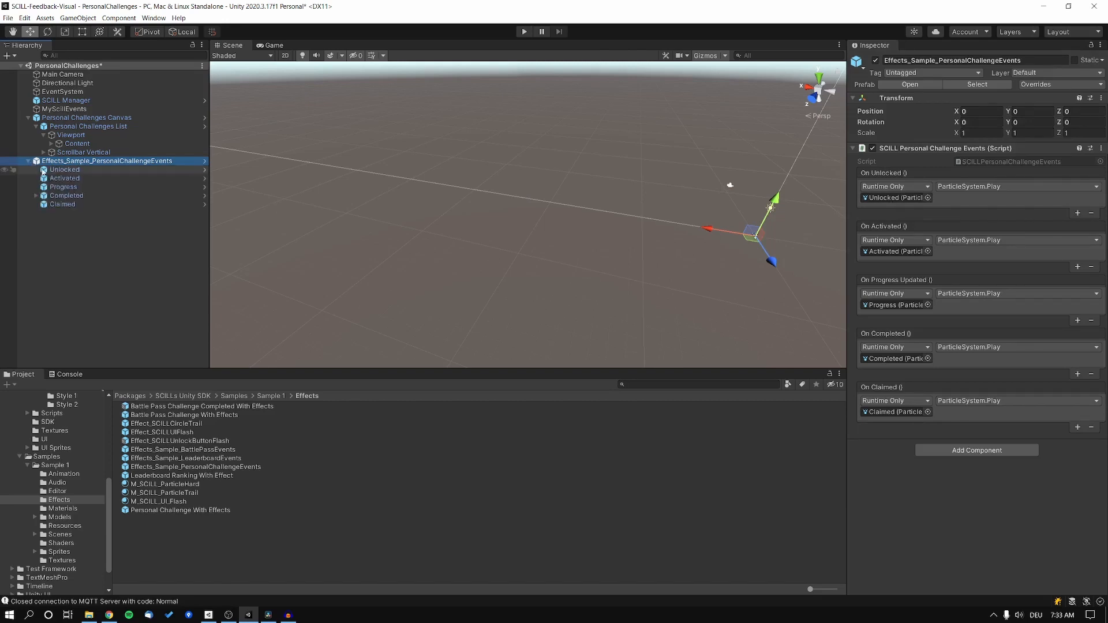
pyautogui.click(894, 198)
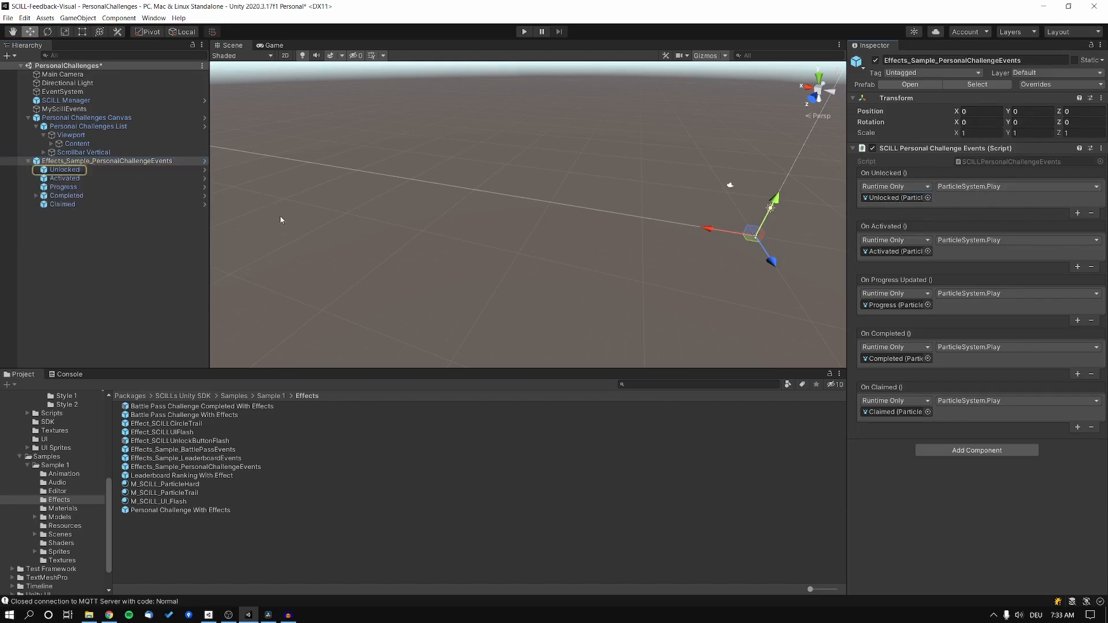
pyautogui.click(965, 187)
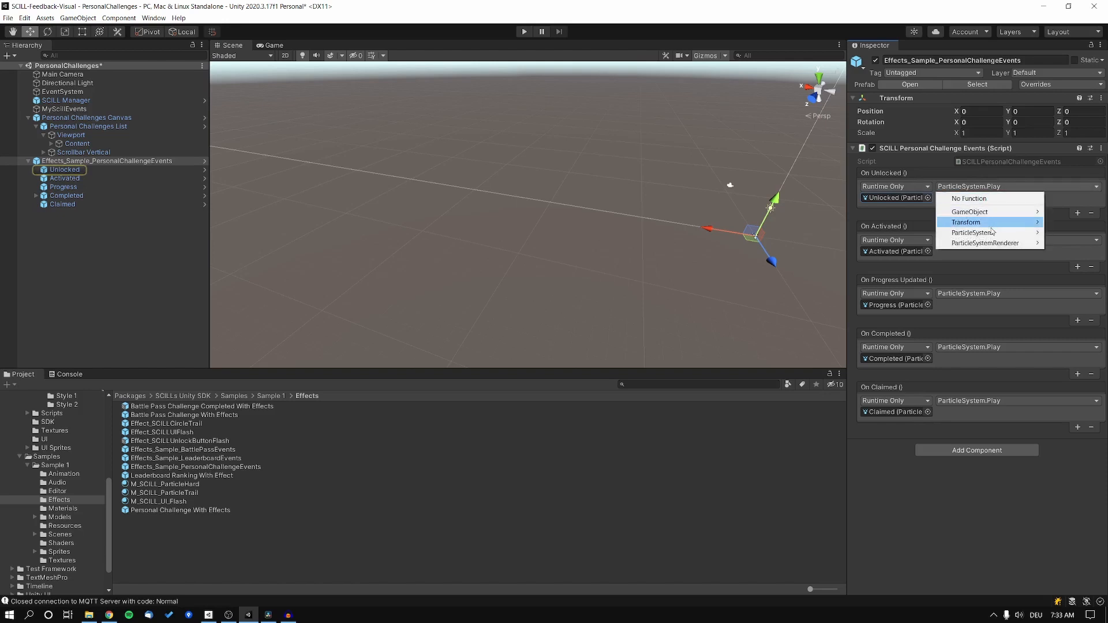
pyautogui.moveTo(991, 234)
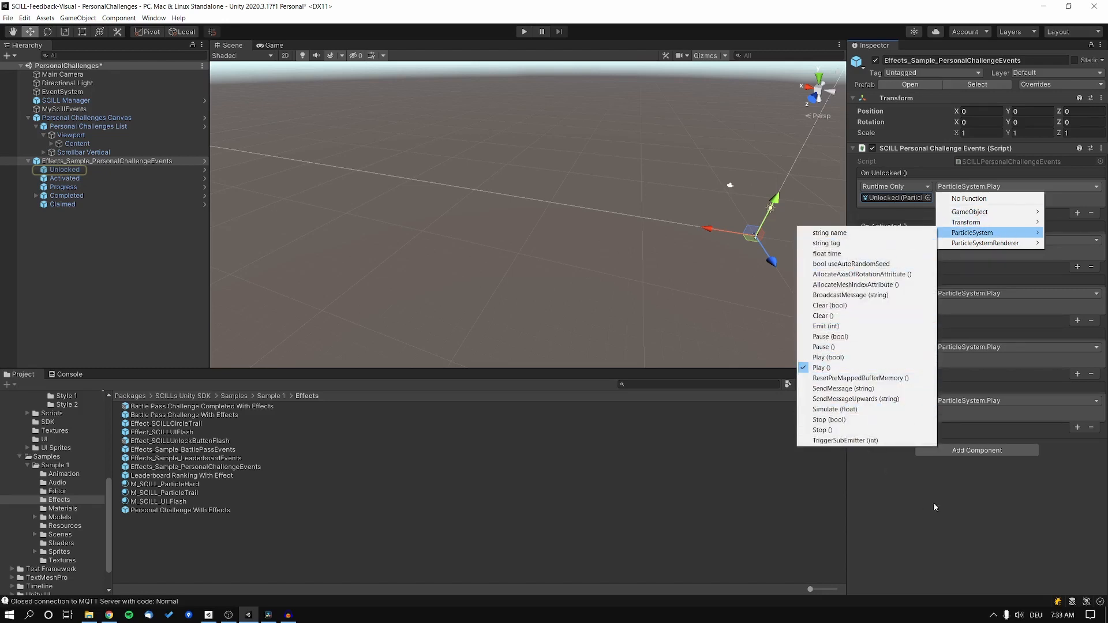
pyautogui.click(948, 506)
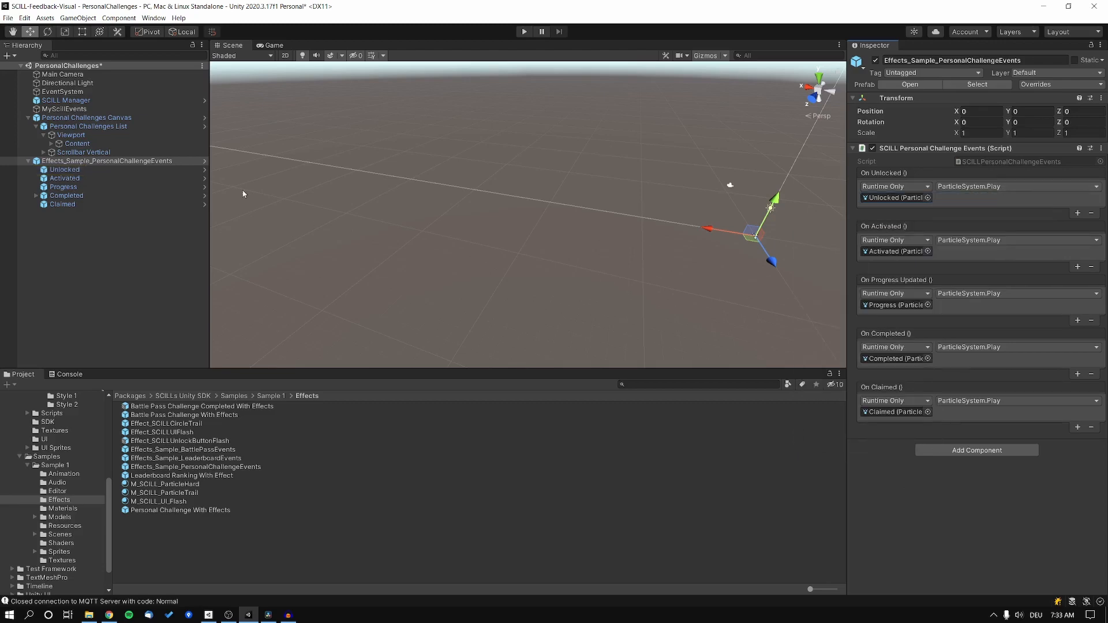
# Preview the Unlocked and Activated particle effects in the Game view and save the scene.
pyautogui.click(274, 45)
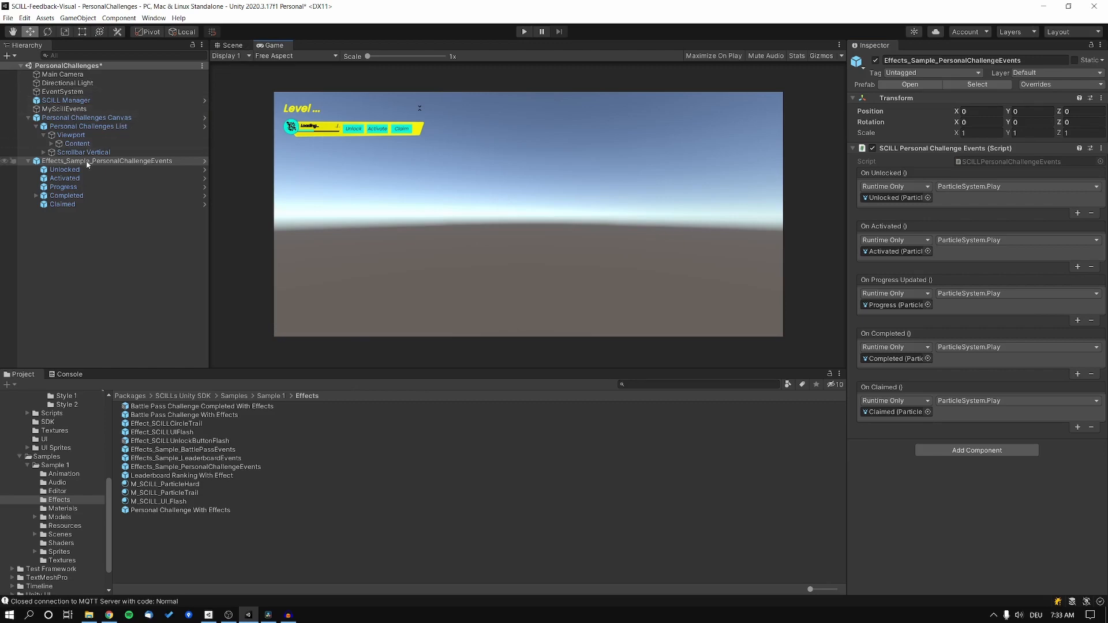
pyautogui.click(75, 75)
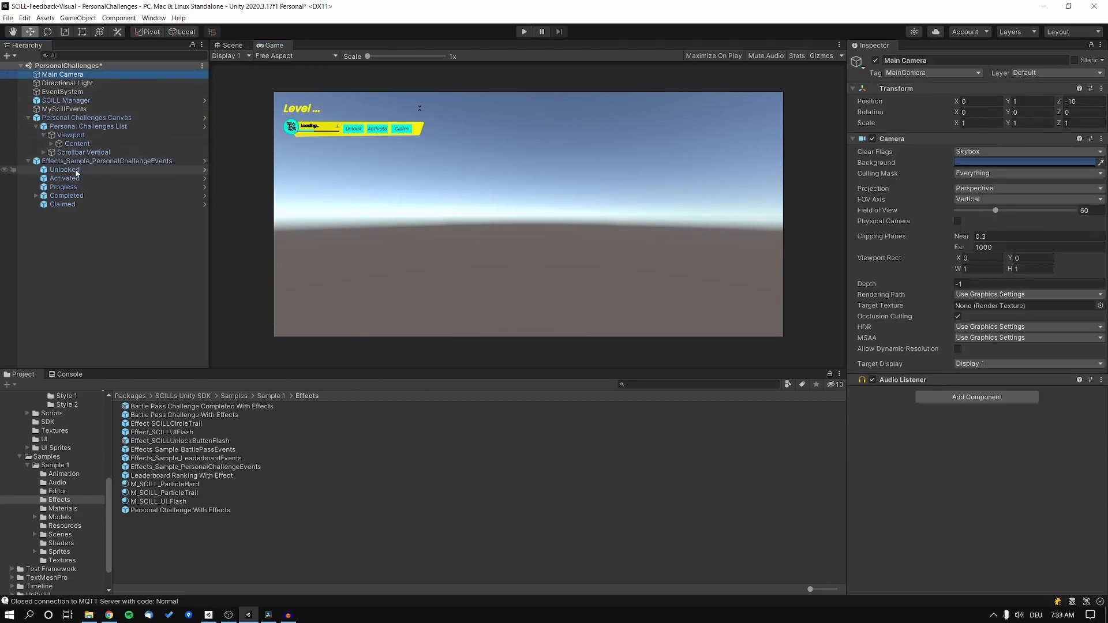
pyautogui.click(77, 171)
pyautogui.click(72, 178)
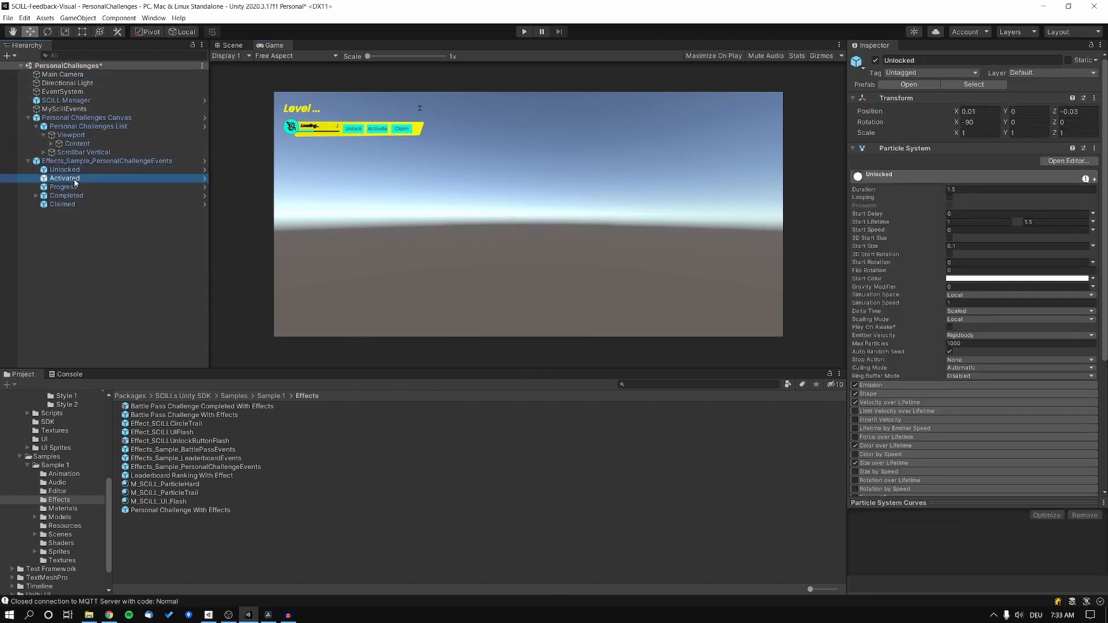
pyautogui.click(75, 170)
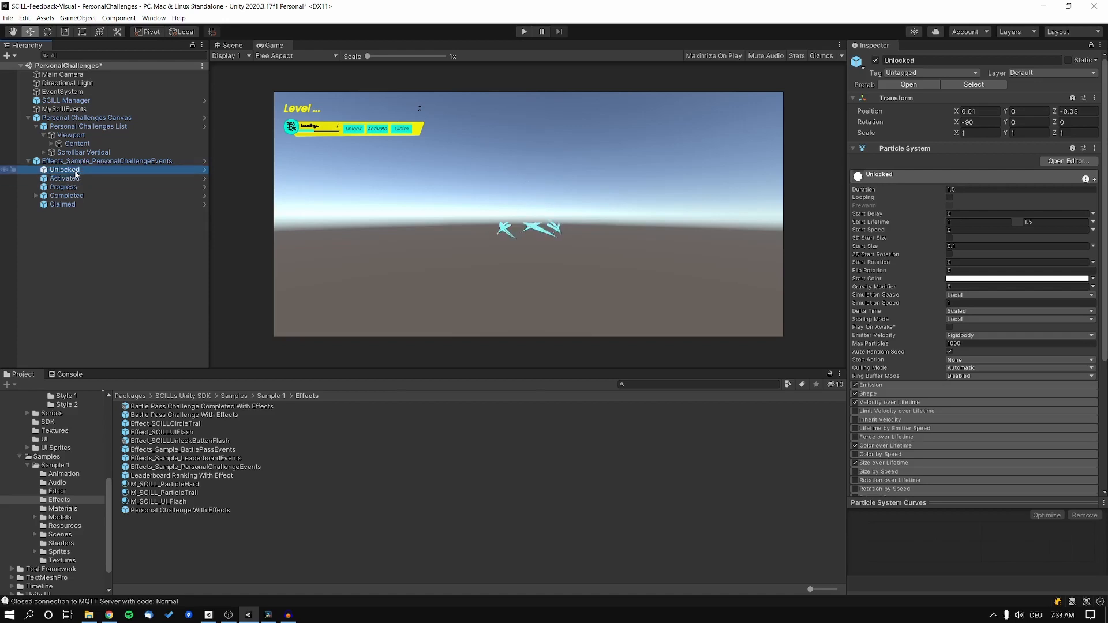
pyautogui.hotkey('ctrl', 's')
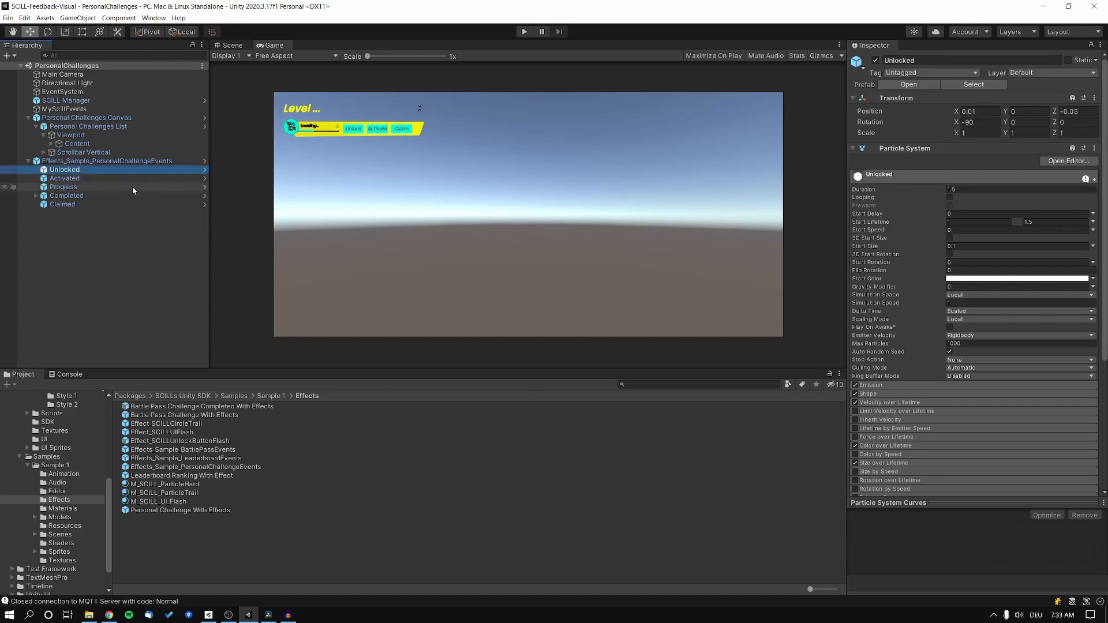
# Run the scene and unlock, activate and progress the Tutorial challenge to test its visual effects.
pyautogui.click(131, 162)
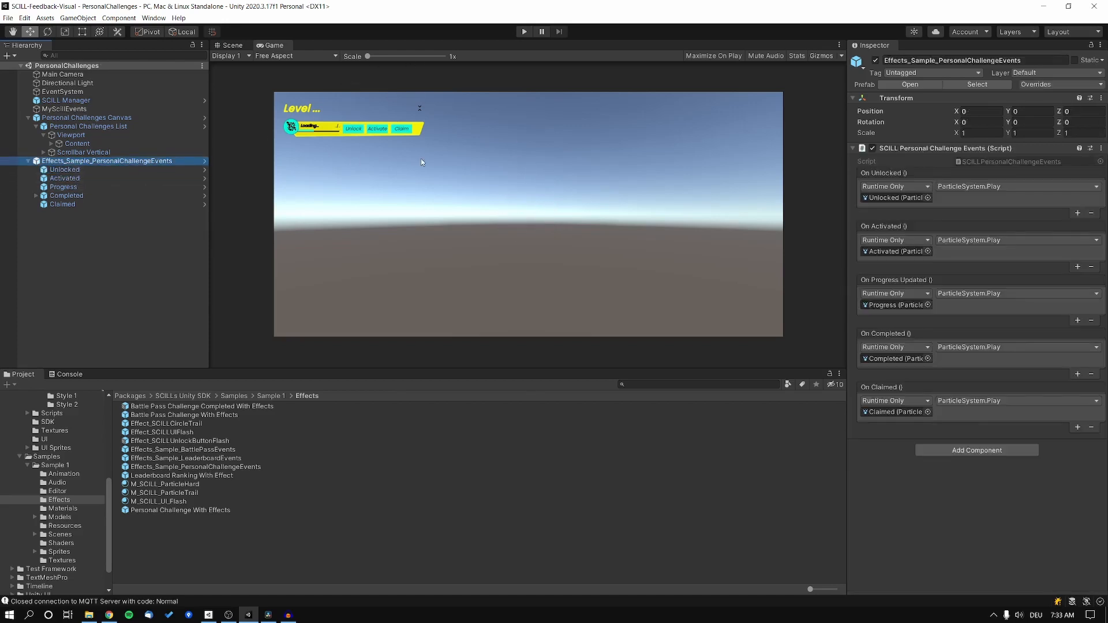
pyautogui.click(525, 32)
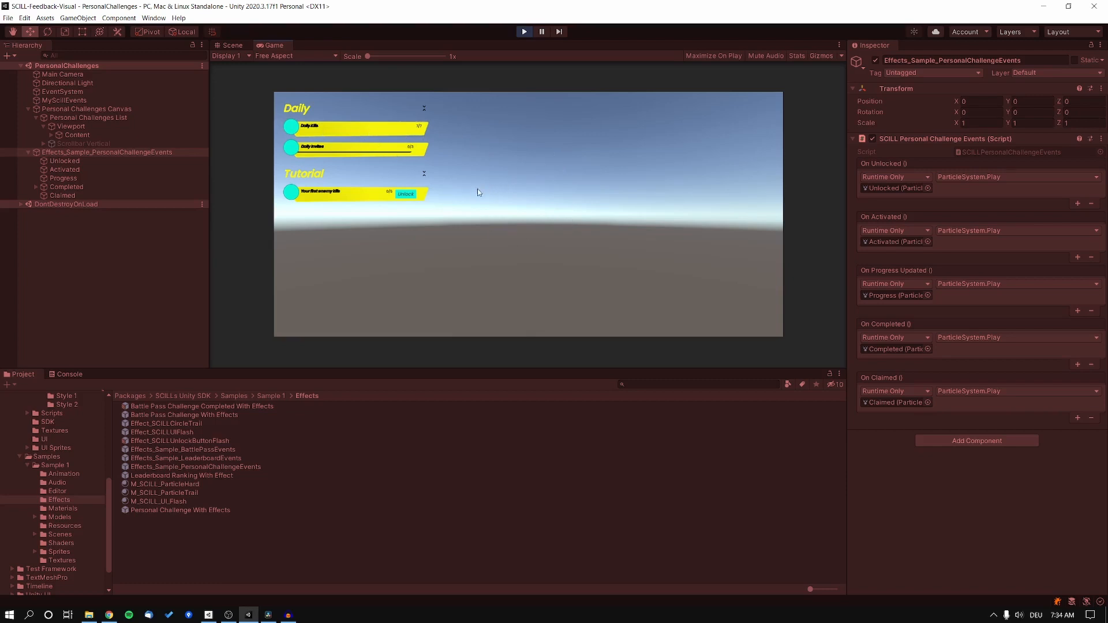
pyautogui.click(413, 194)
pyautogui.click(415, 197)
pyautogui.press('space')
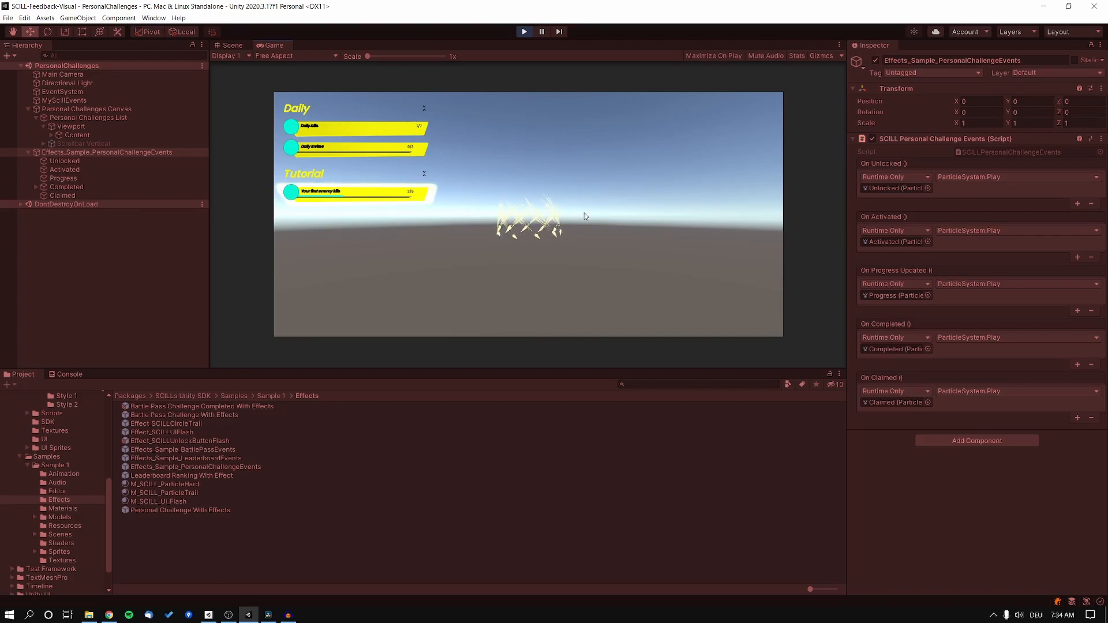
pyautogui.press('space')
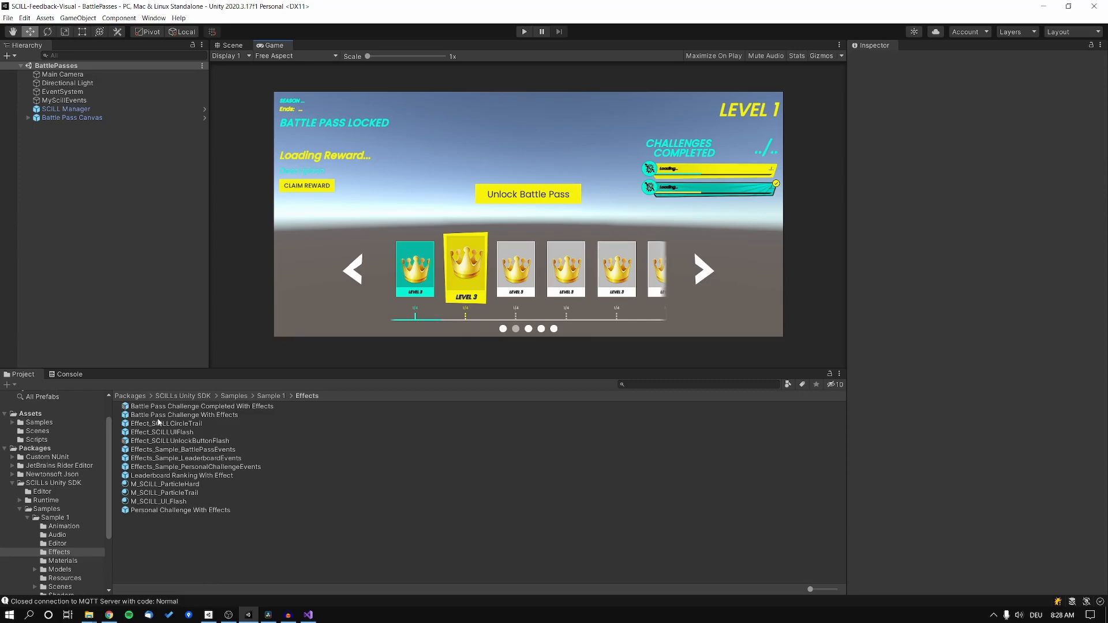
# Open the Battle Pass Challenge With Effects prefab and examine its Effect_SCILLUIFlash child and the root's On Challenge Score Changed event.
pyautogui.doubleClick(209, 417)
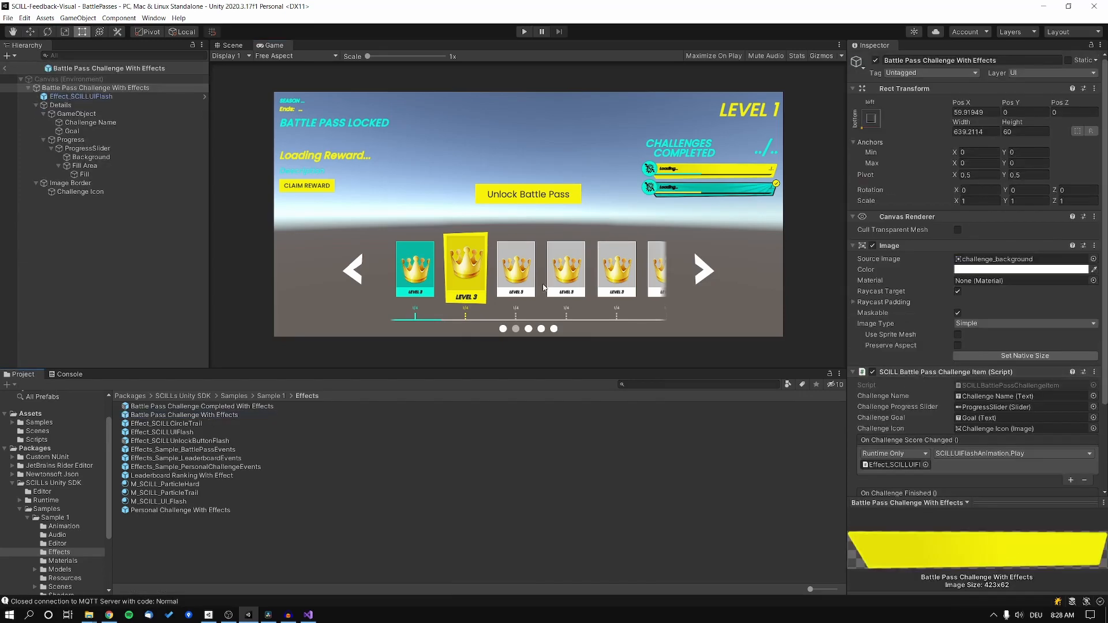
pyautogui.click(80, 97)
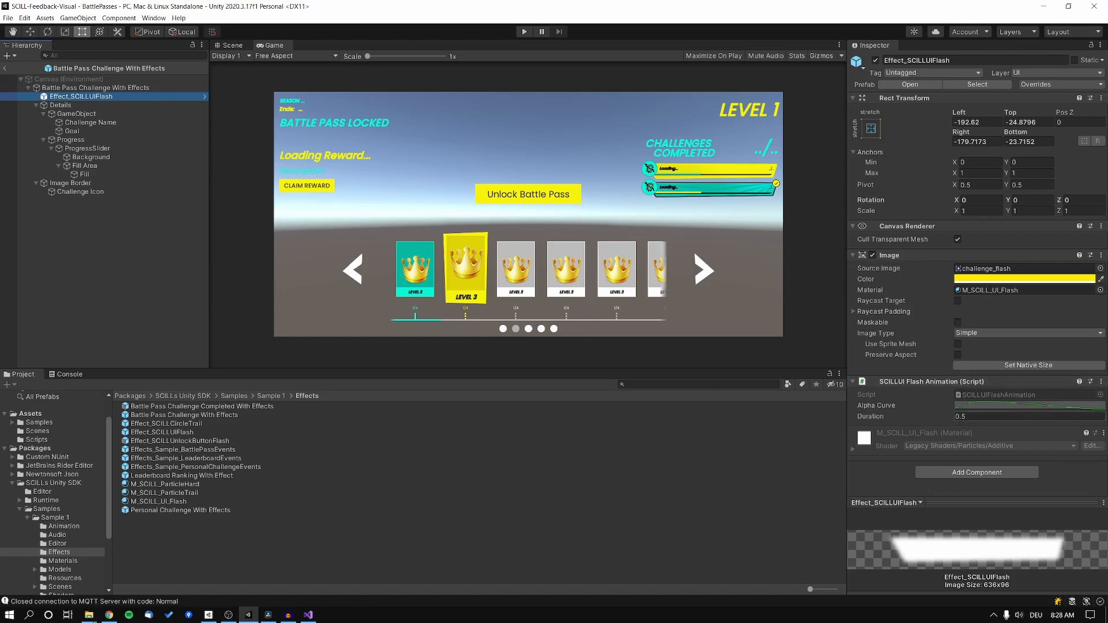
pyautogui.click(106, 88)
pyautogui.scroll(-5, 1018, 311)
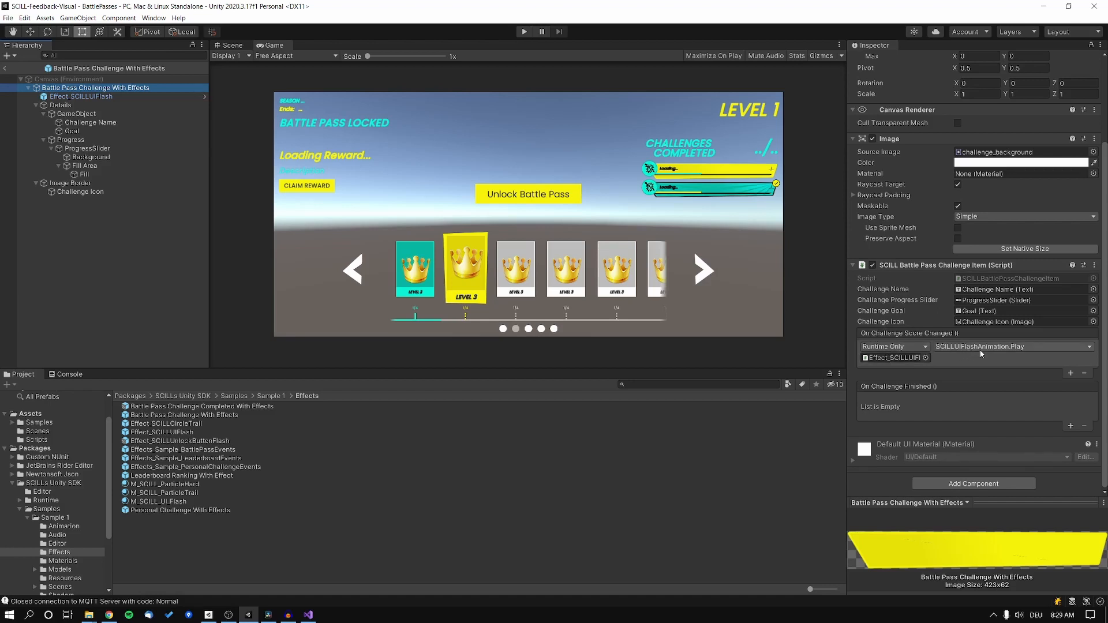
# Return to the BattlePasses scene and examine the Battle Pass Challenges object's challenge prefab references under the Battle Pass Canvas.
pyautogui.click(4, 69)
pyautogui.click(78, 117)
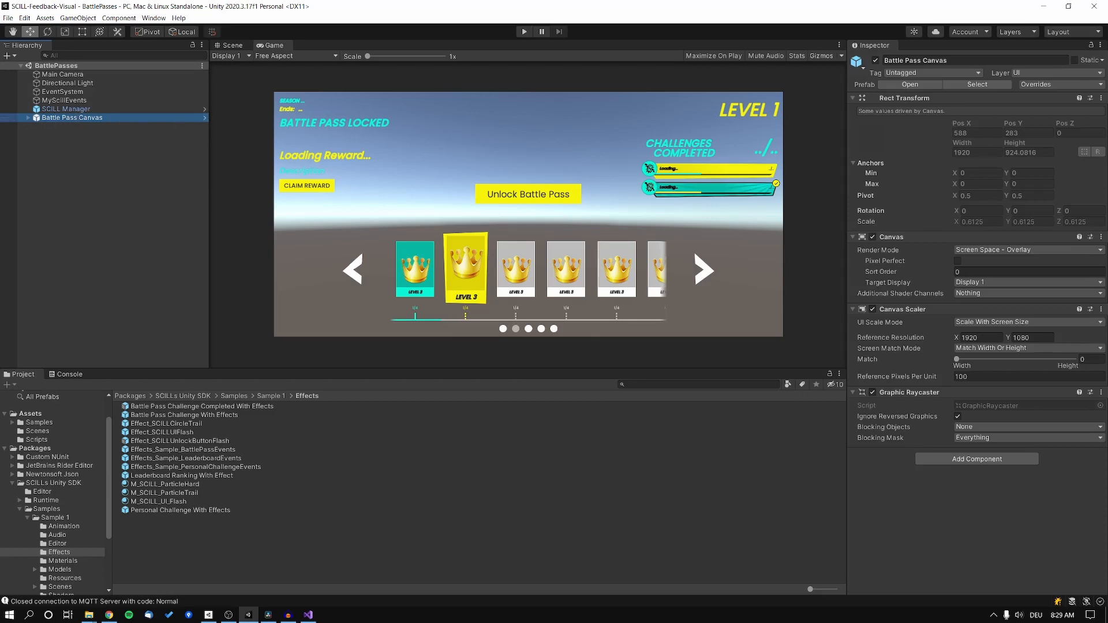
pyautogui.click(28, 118)
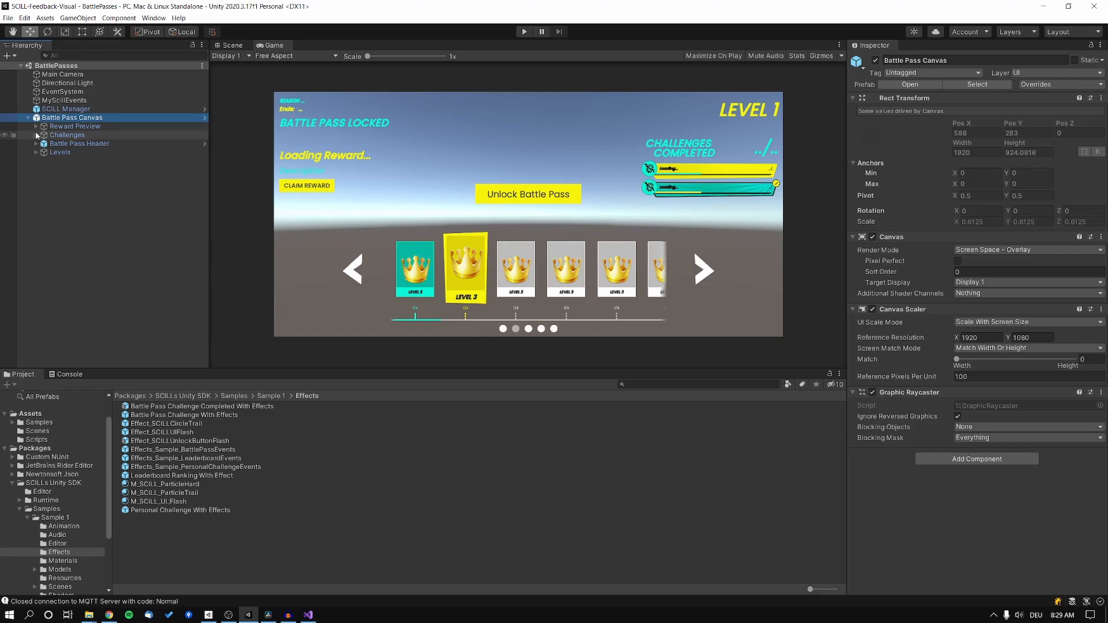
pyautogui.click(35, 135)
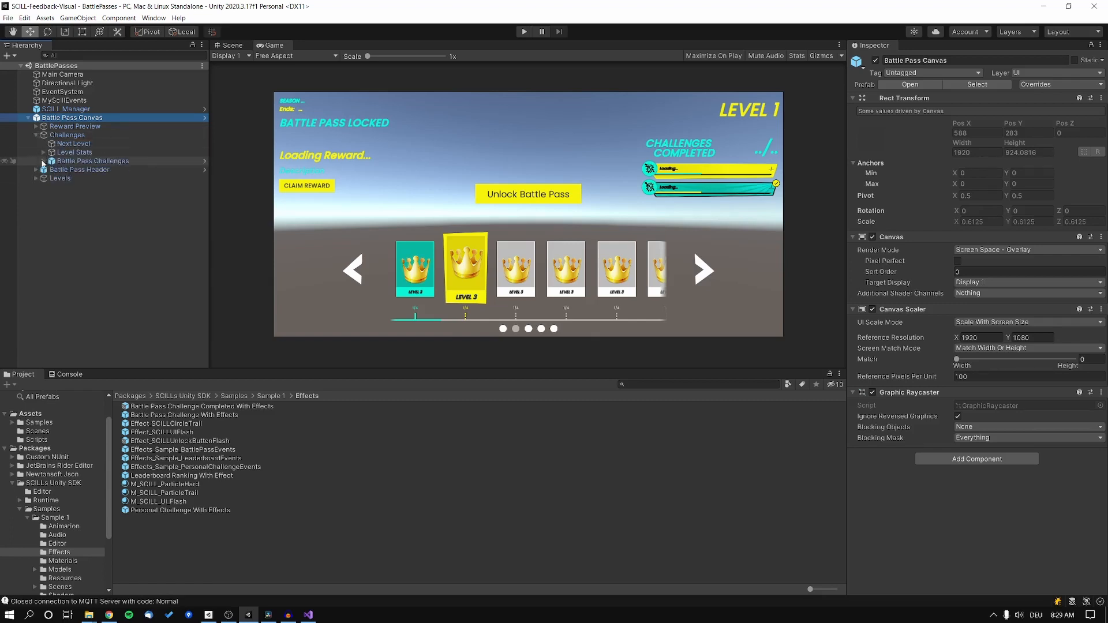
pyautogui.click(43, 160)
pyautogui.click(74, 162)
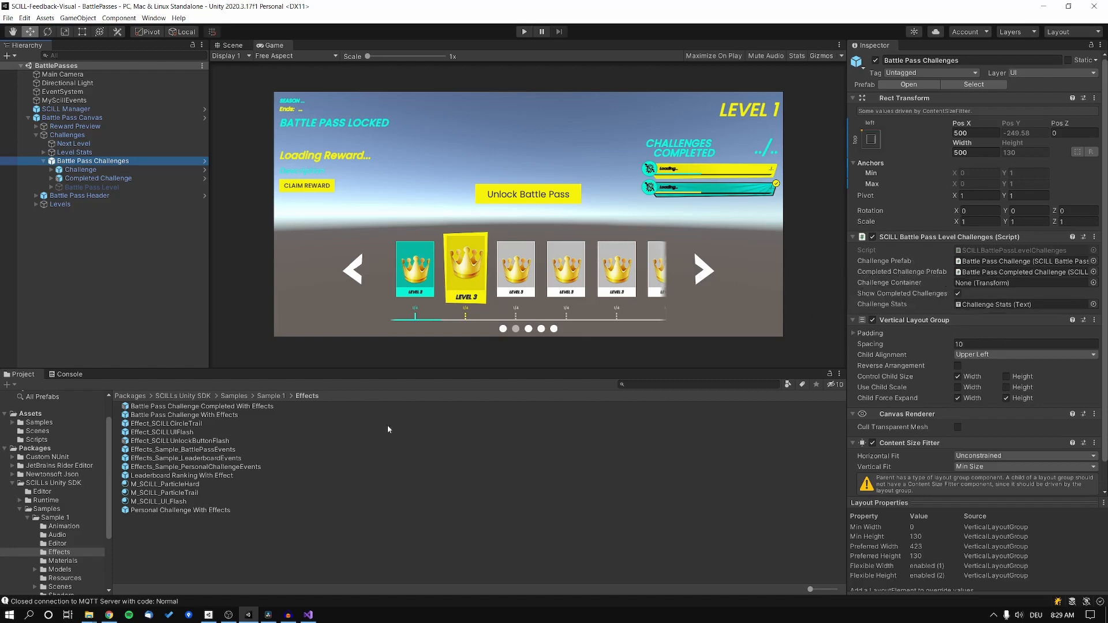
# Open the Battle Pass Challenge Completed With Effects prefab in the Scene view and examine its Effect_SCILLUIFlash child.
pyautogui.doubleClick(201, 409)
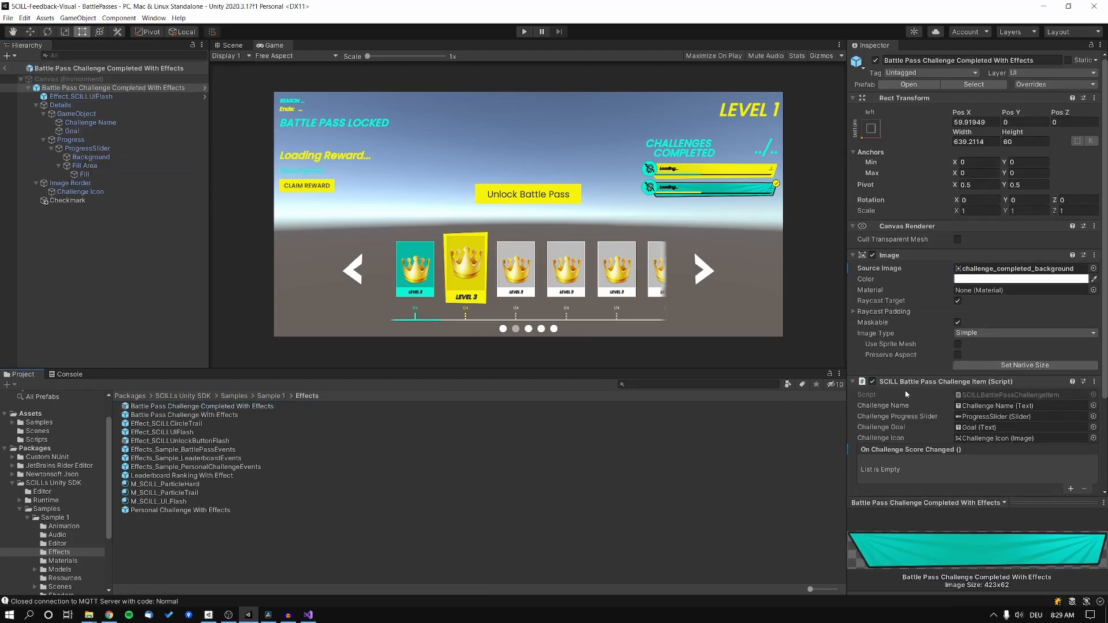
pyautogui.click(232, 45)
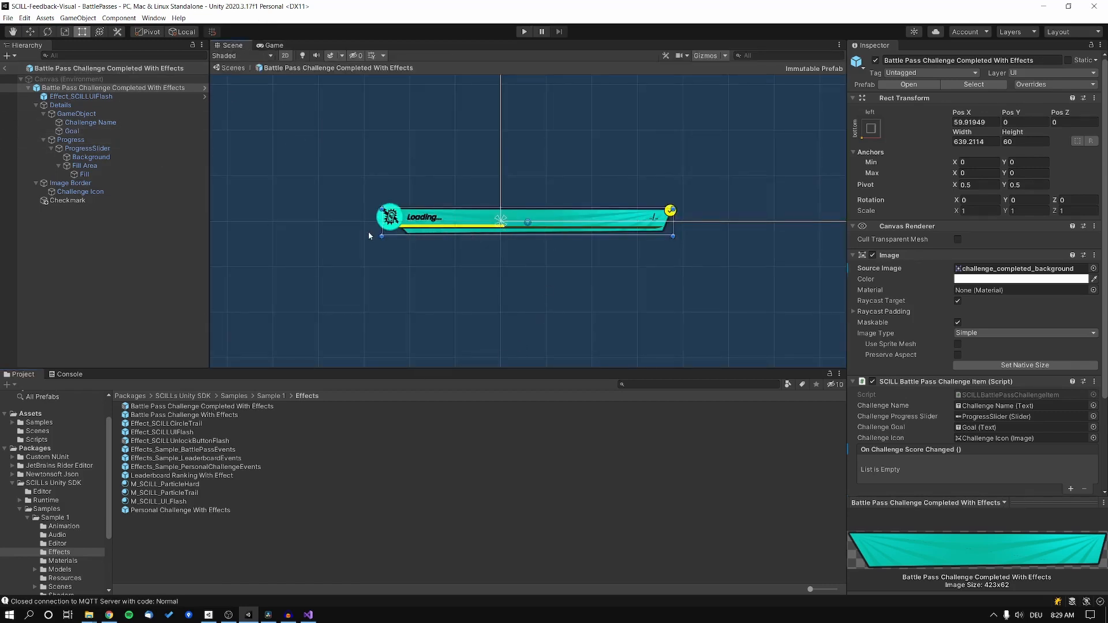
pyautogui.click(98, 97)
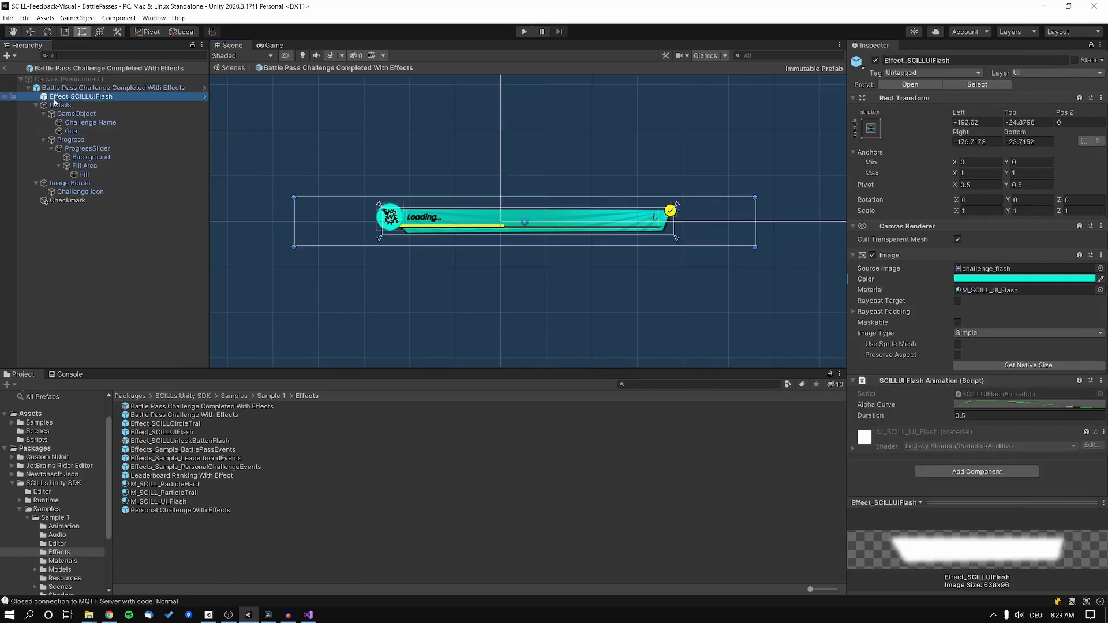
# Preview the completed challenge's flash by setting its image color alpha to 100, and return to the scene without keeping the change.
pyautogui.click(1024, 278)
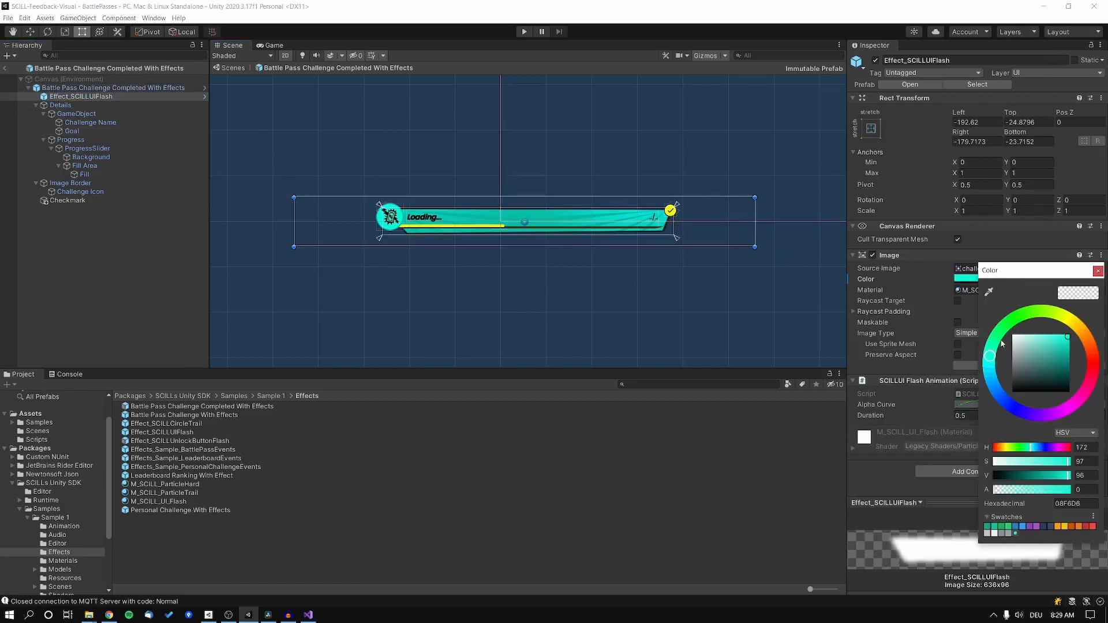
pyautogui.moveTo(1014, 488); pyautogui.dragTo(1071, 490)
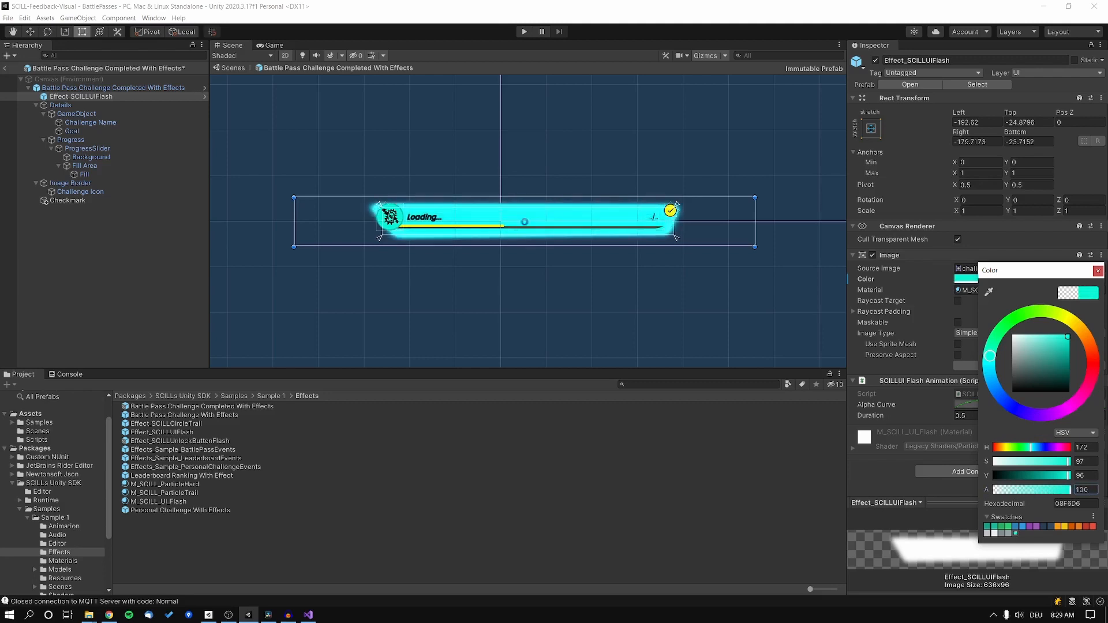
pyautogui.click(1098, 271)
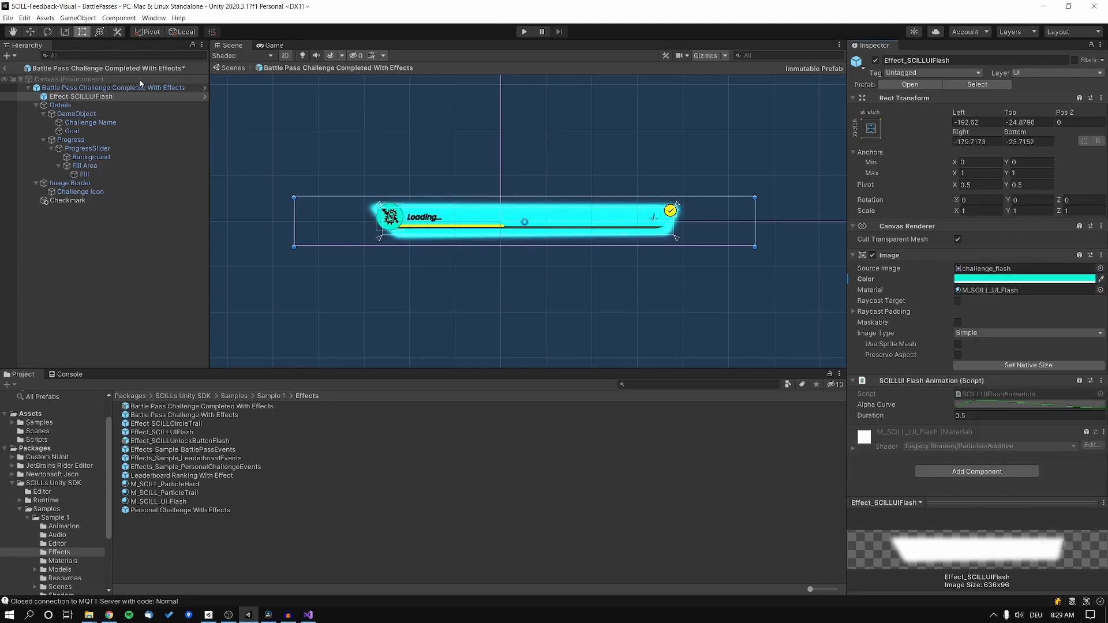
pyautogui.click(4, 68)
pyautogui.click(581, 327)
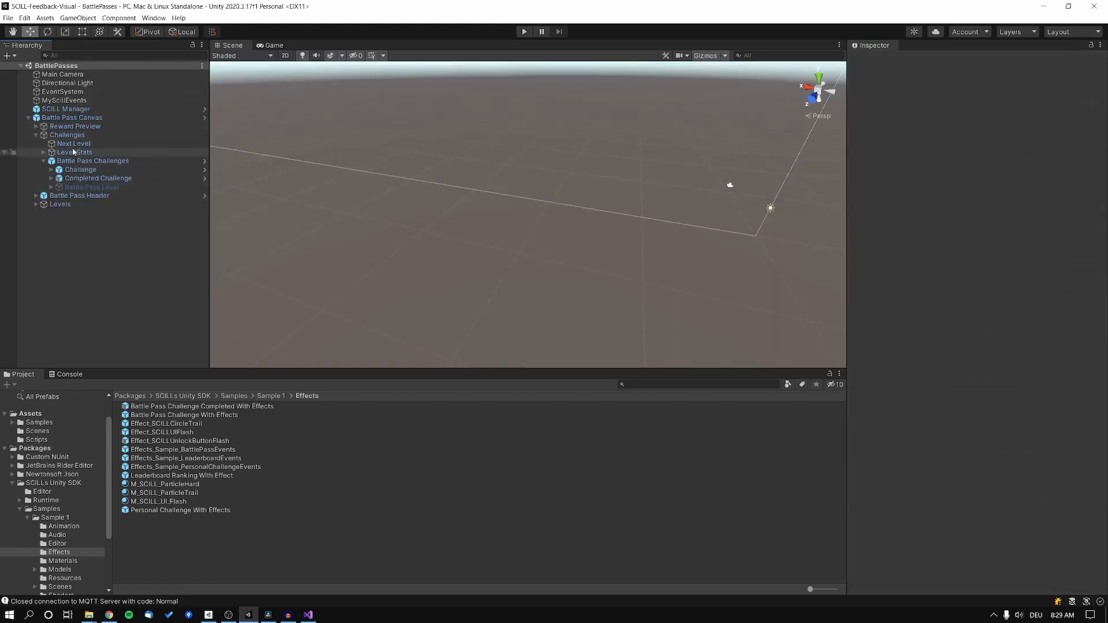
# Assign Battle Pass Challenge With Effects and Battle Pass Challenge Completed With Effects as the Battle Pass Challenges object's challenge and completed challenge prefabs.
pyautogui.click(79, 163)
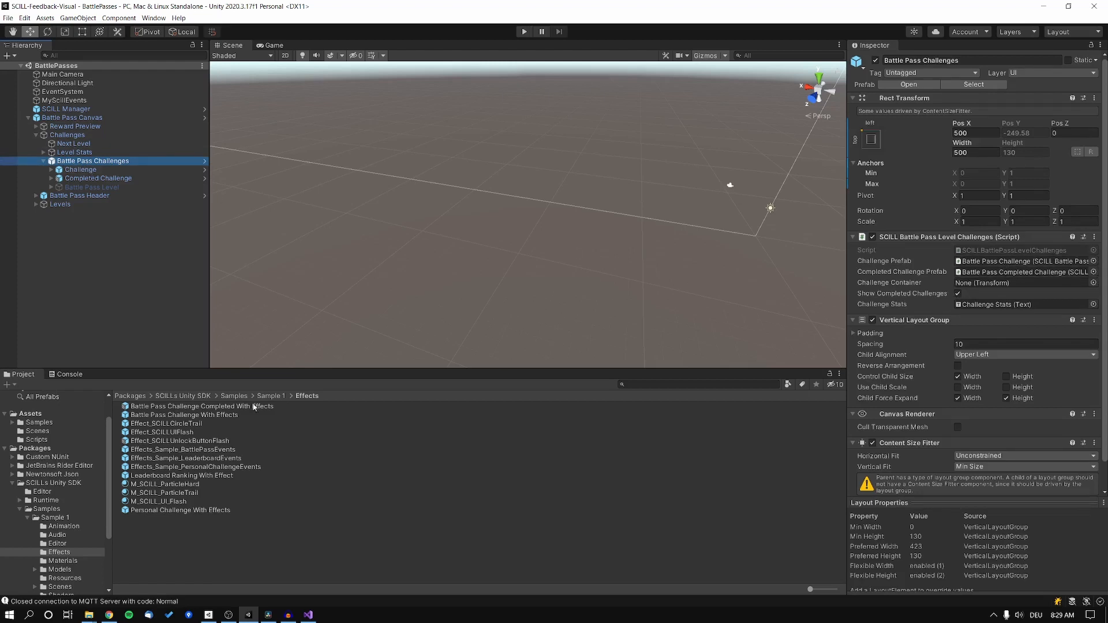
pyautogui.moveTo(162, 415); pyautogui.dragTo(992, 265)
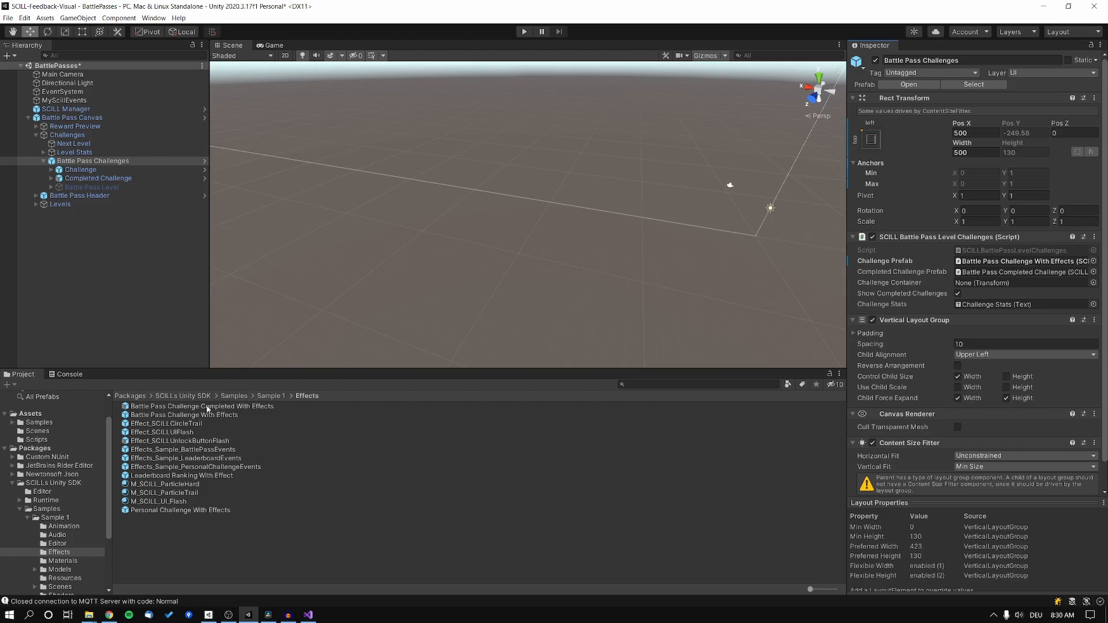
pyautogui.moveTo(234, 408); pyautogui.dragTo(977, 272)
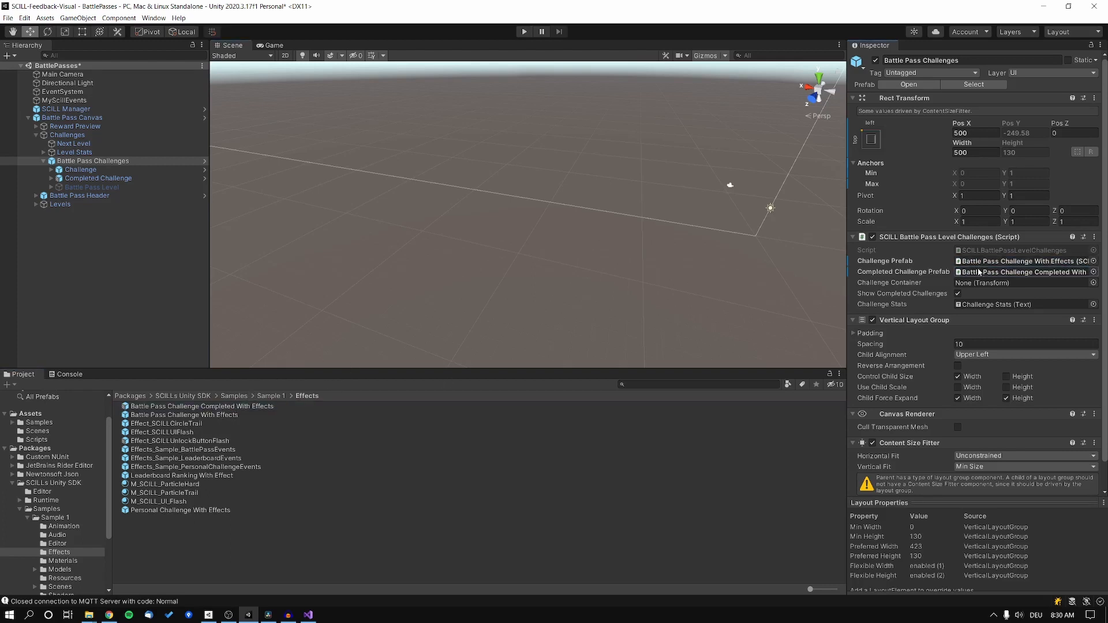
# Run the battle pass scene to test the challenge items with effects, and stop playback.
pyautogui.click(510, 78)
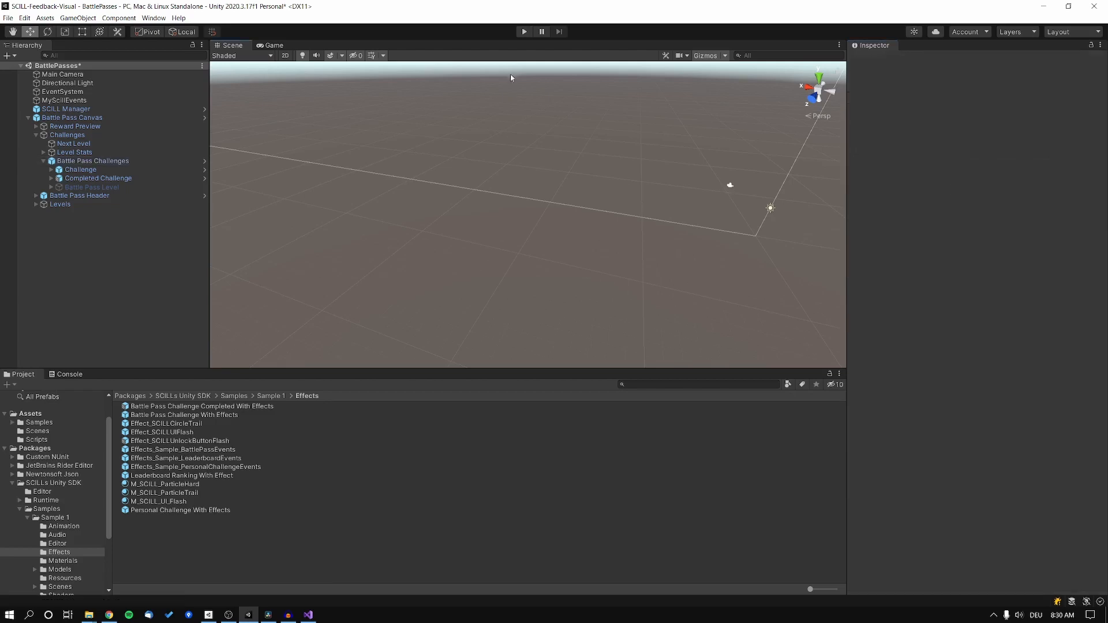
pyautogui.click(524, 32)
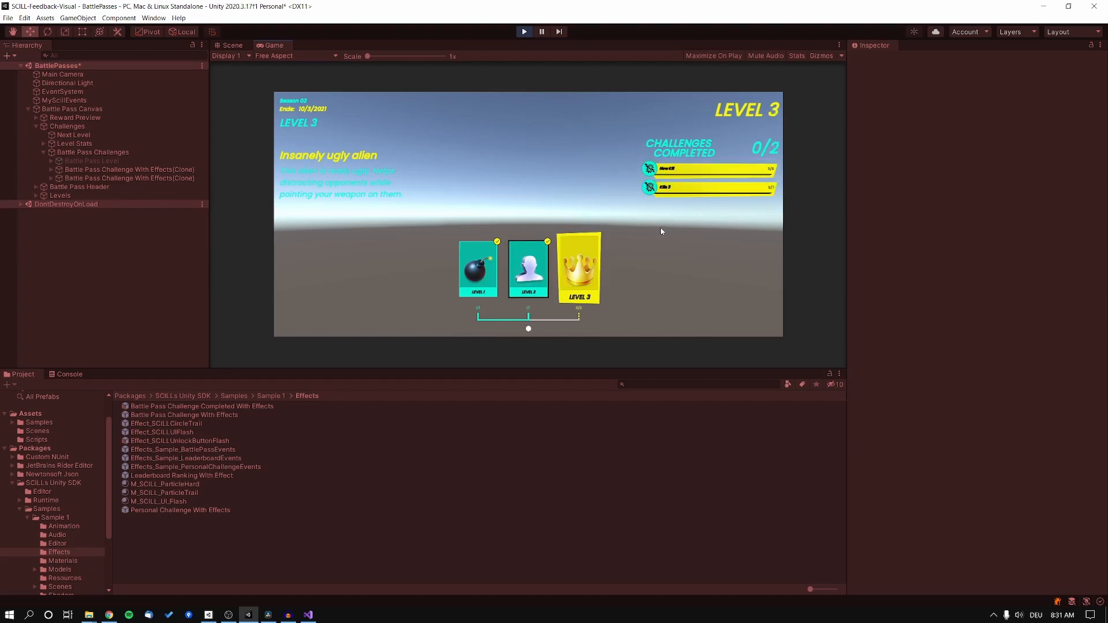
pyautogui.click(524, 32)
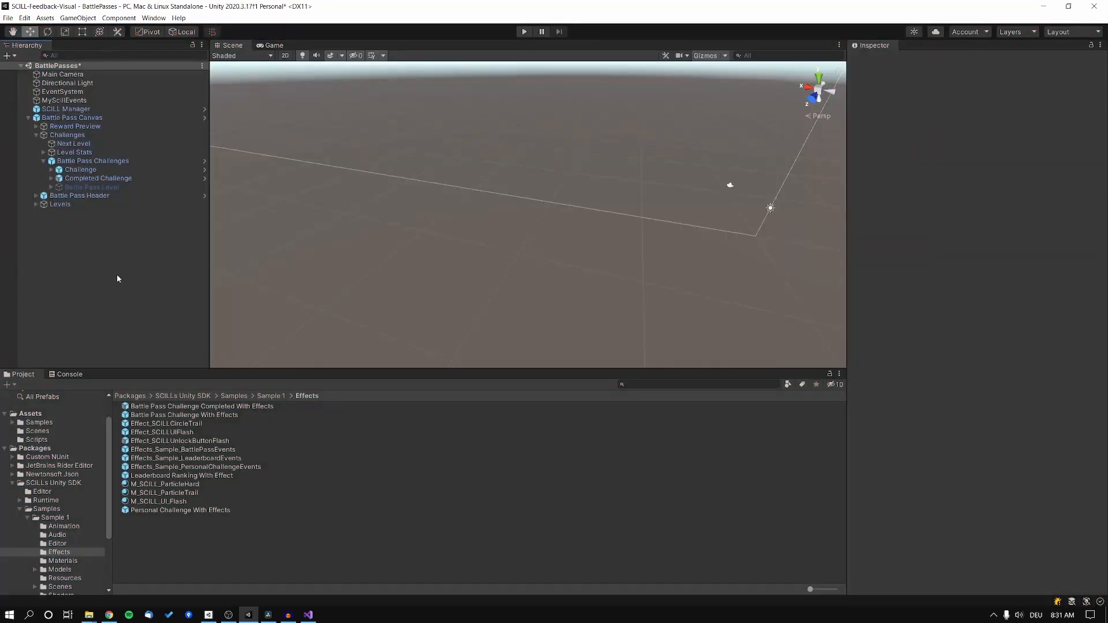
# Create an empty root object named SCILLEffects and add the SCILL Battle Pass Events component to it.
pyautogui.rightClick(68, 154)
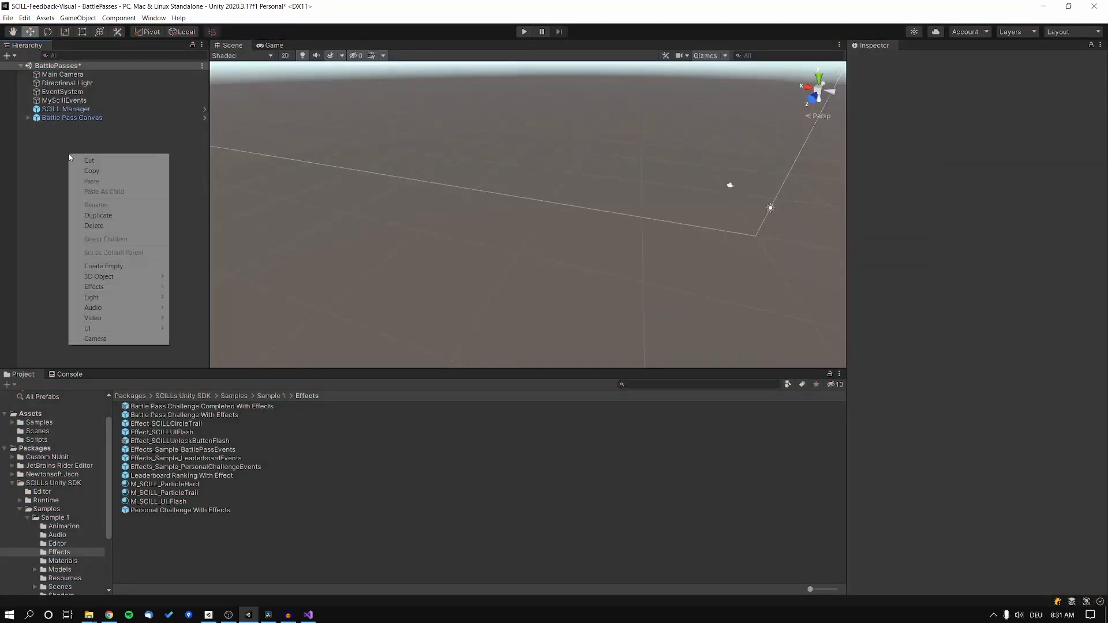
pyautogui.click(120, 267)
pyautogui.write('S')
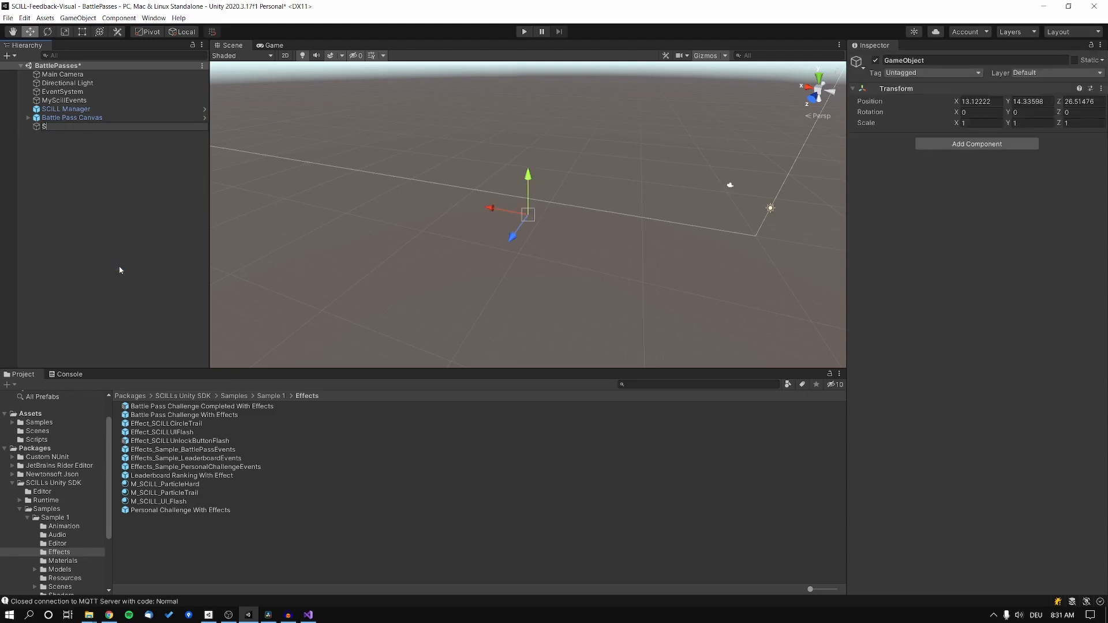
pyautogui.write('CILLEffects')
pyautogui.press('Return')
pyautogui.click(957, 144)
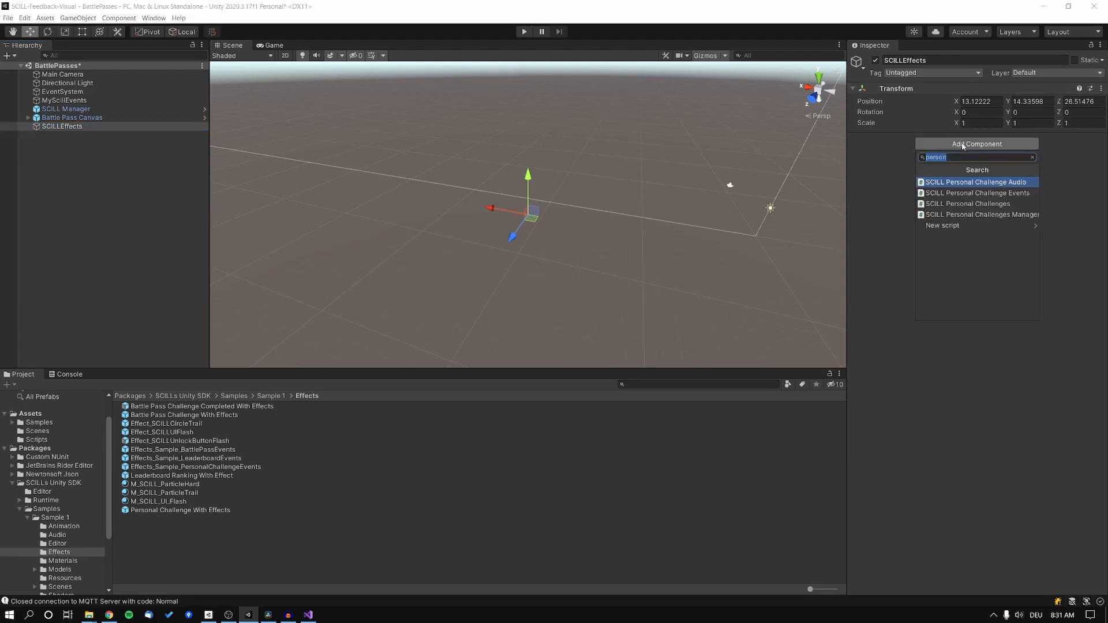
pyautogui.write('attle')
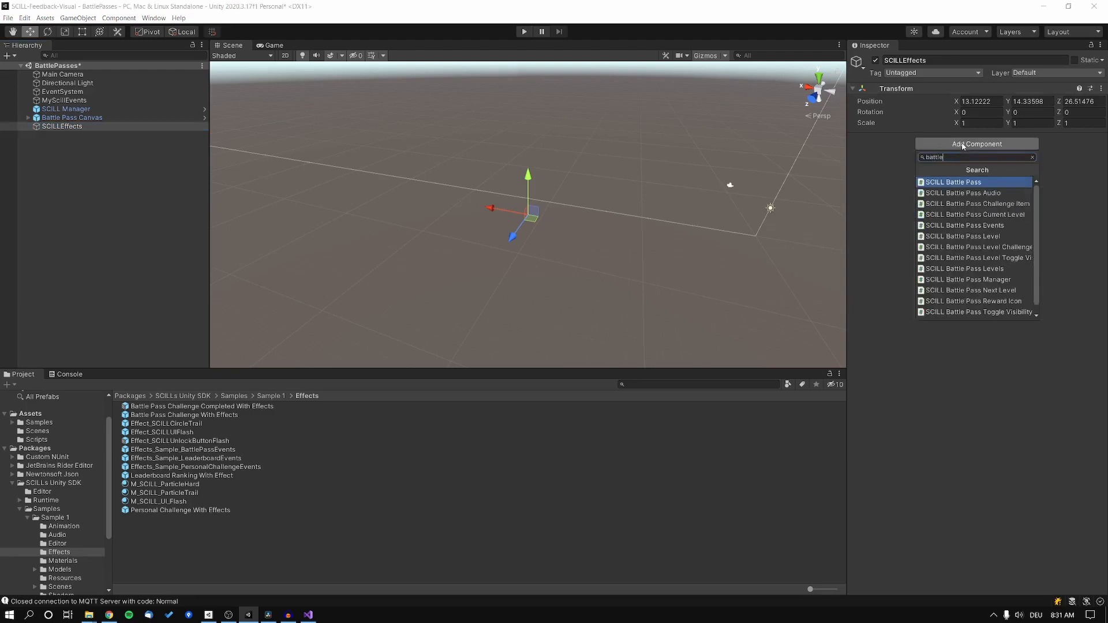
pyautogui.click(989, 228)
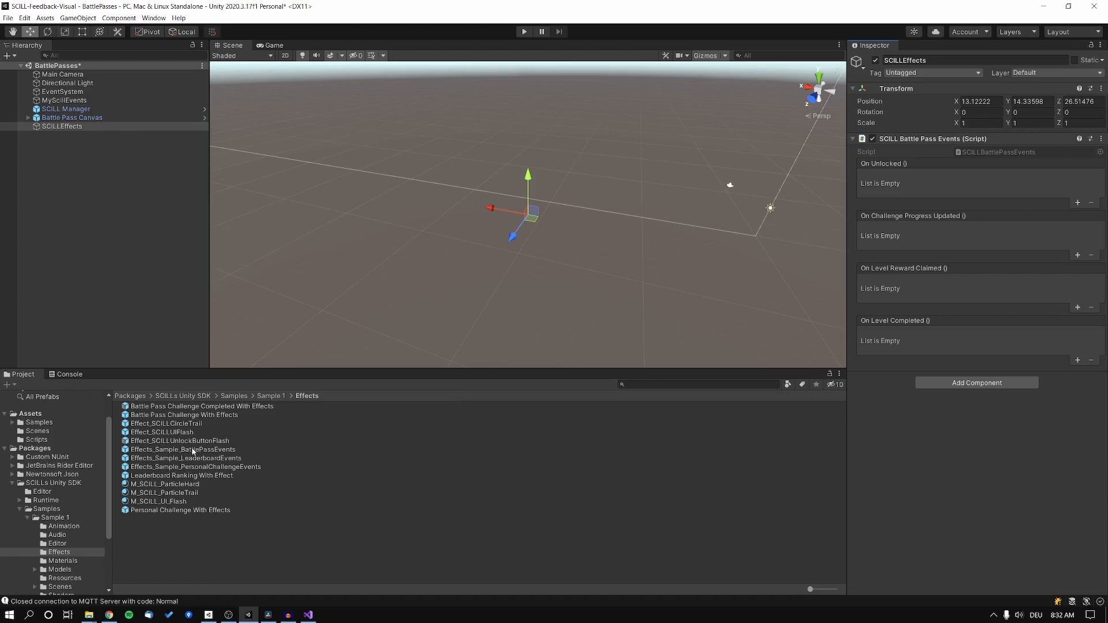
# Add the Effects_Sample_BattlePassEvents prefab to the scene root, expand its child effects and save the scene.
pyautogui.moveTo(193, 451); pyautogui.dragTo(131, 217)
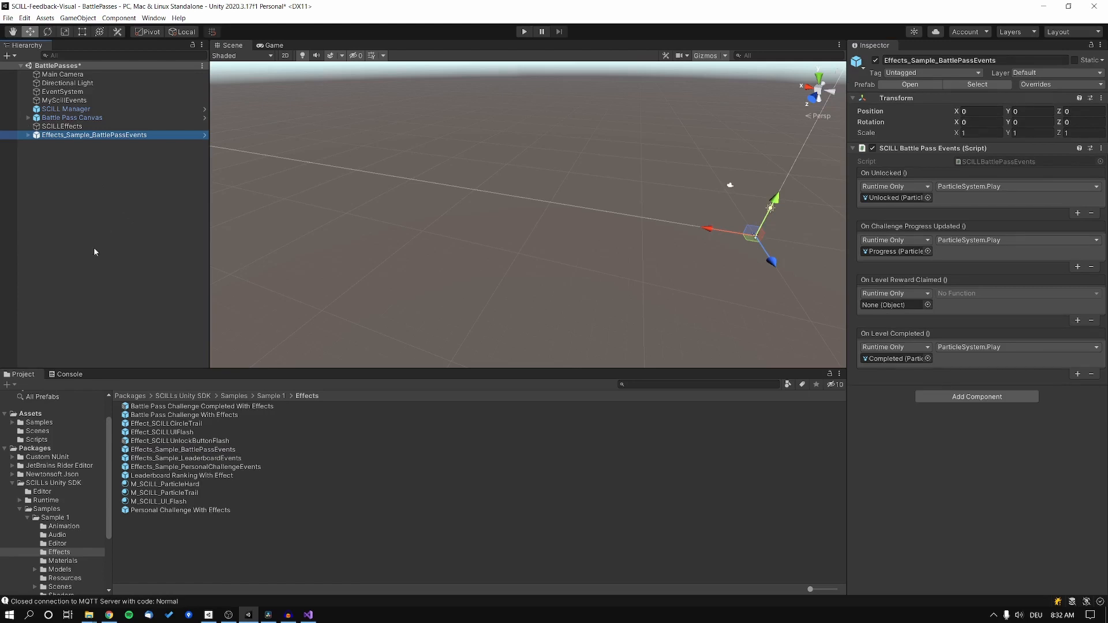
pyautogui.scroll(-2, 43, 476)
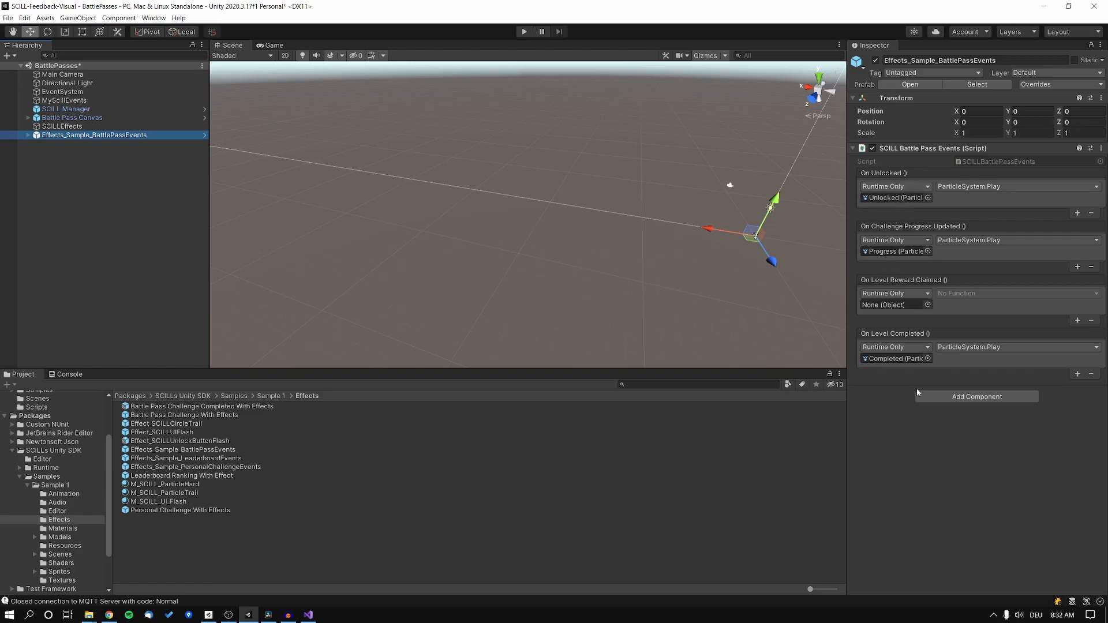
pyautogui.click(27, 135)
pyautogui.hotkey('ctrl', 'p')
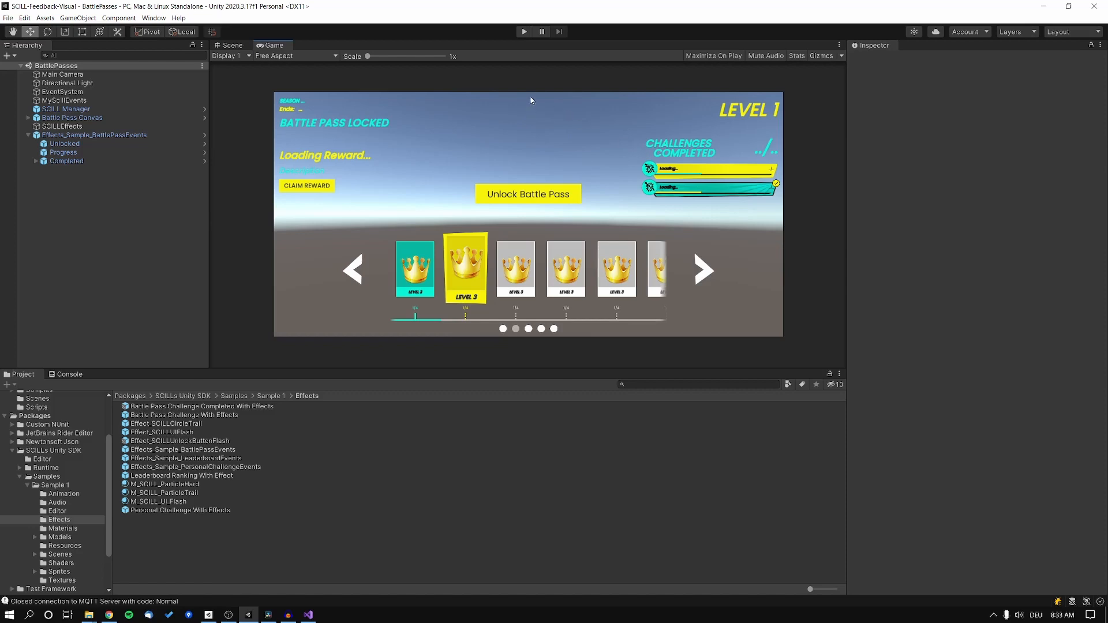
# Run the scene, unlock the battle pass and progress the level 1 challenge to completion to test the effects, and stop playback.
pyautogui.click(523, 32)
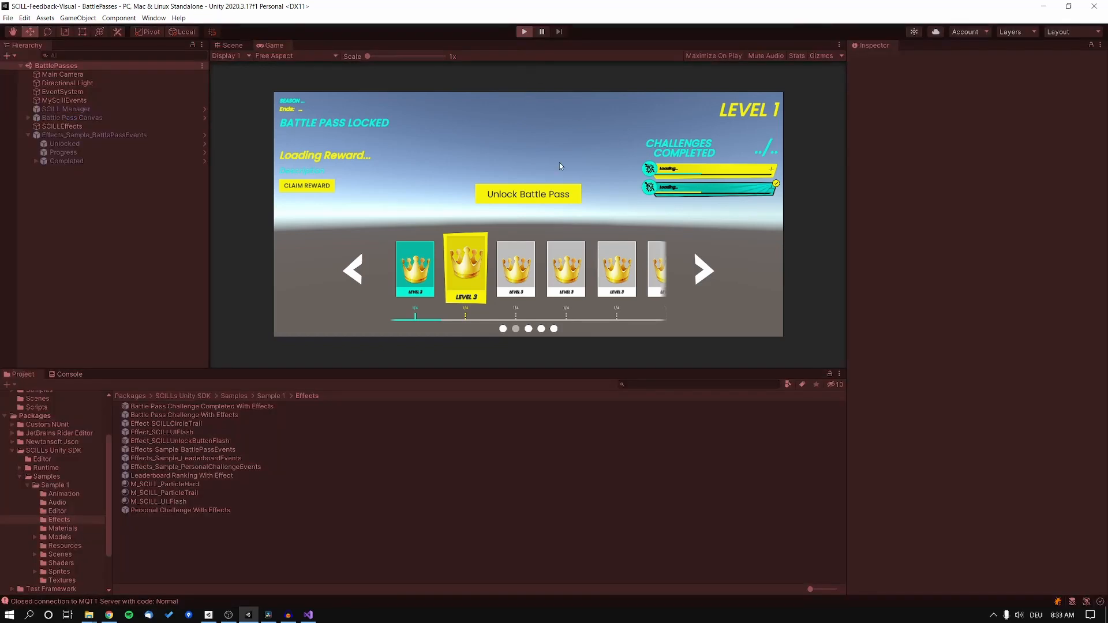
pyautogui.click(536, 194)
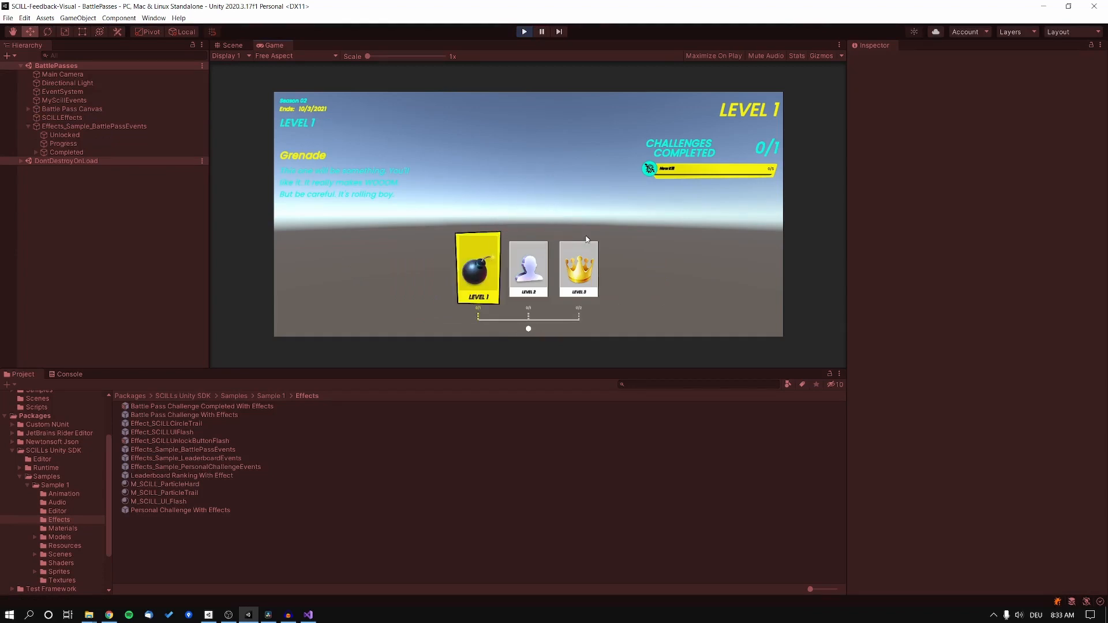
pyautogui.press('space')
pyautogui.press('space')
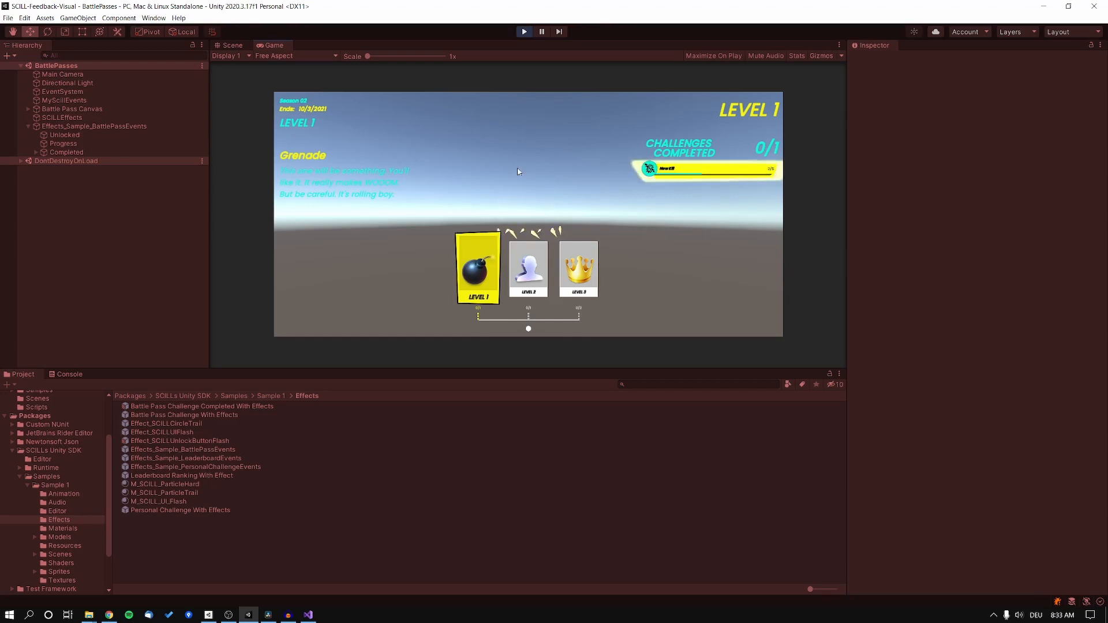
pyautogui.press('space')
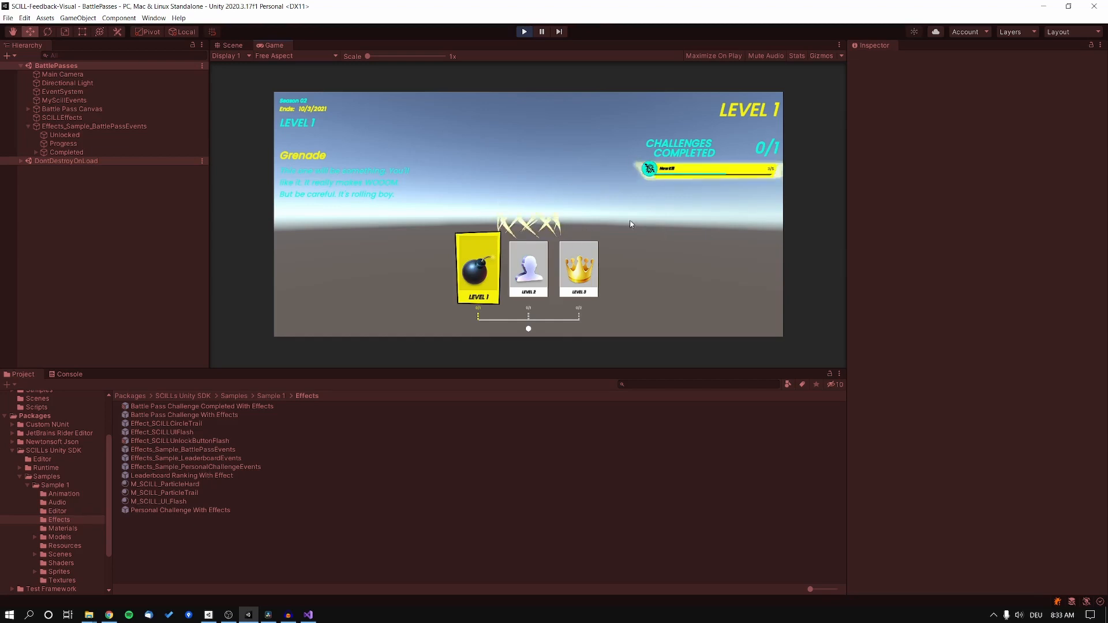
pyautogui.press('space')
pyautogui.press('space')
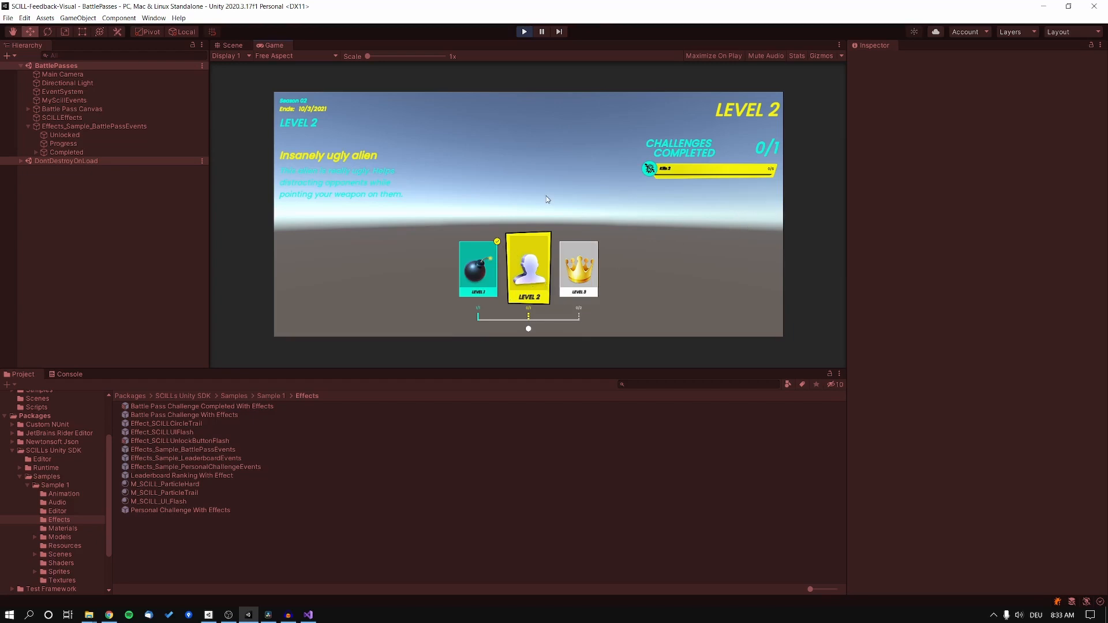
pyautogui.click(524, 31)
# Open the Leaderboards scene from the Assets Scenes folder.
pyautogui.scroll(3, 40, 467)
pyautogui.click(37, 463)
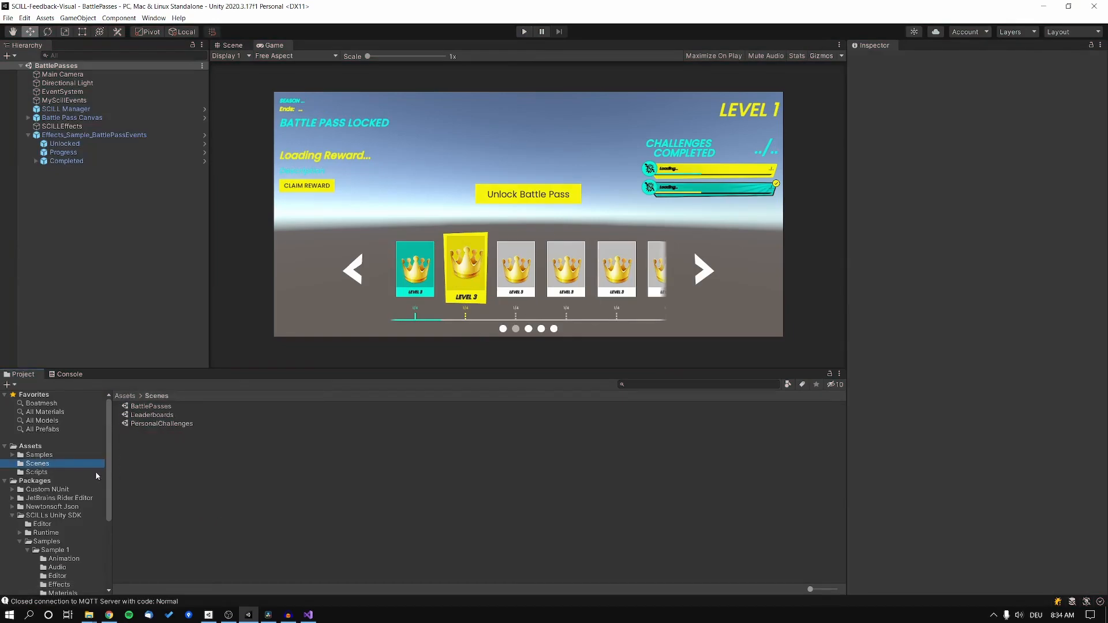
pyautogui.click(163, 415)
pyautogui.doubleClick(163, 415)
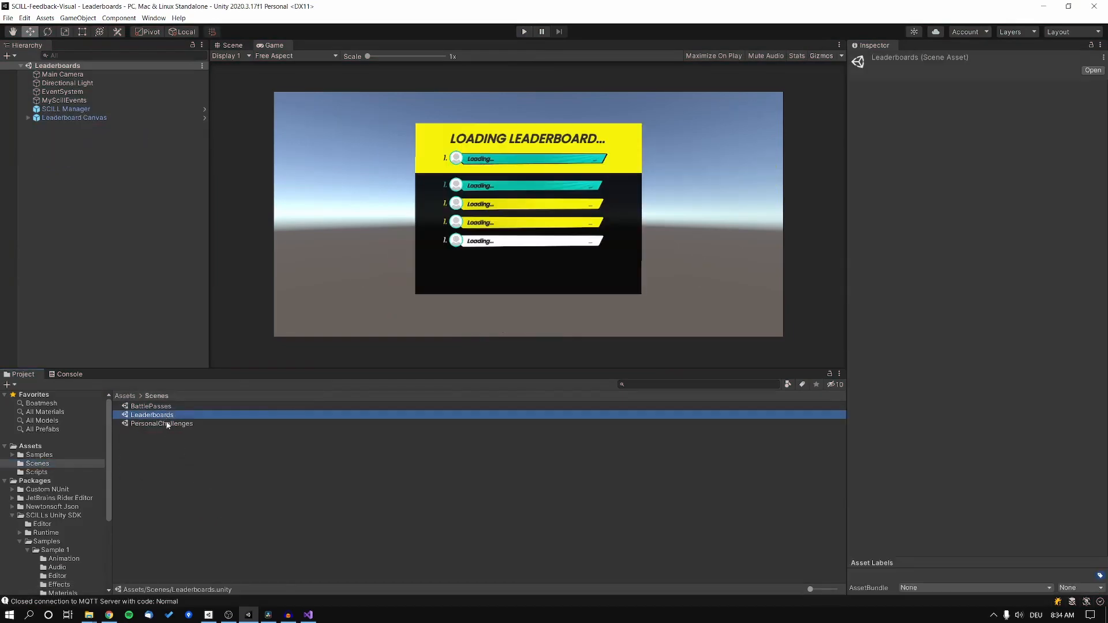
# Examine the Leaderboard object inside Leaderboard Canvas and its SCILL Leaderboard component settings.
pyautogui.click(214, 474)
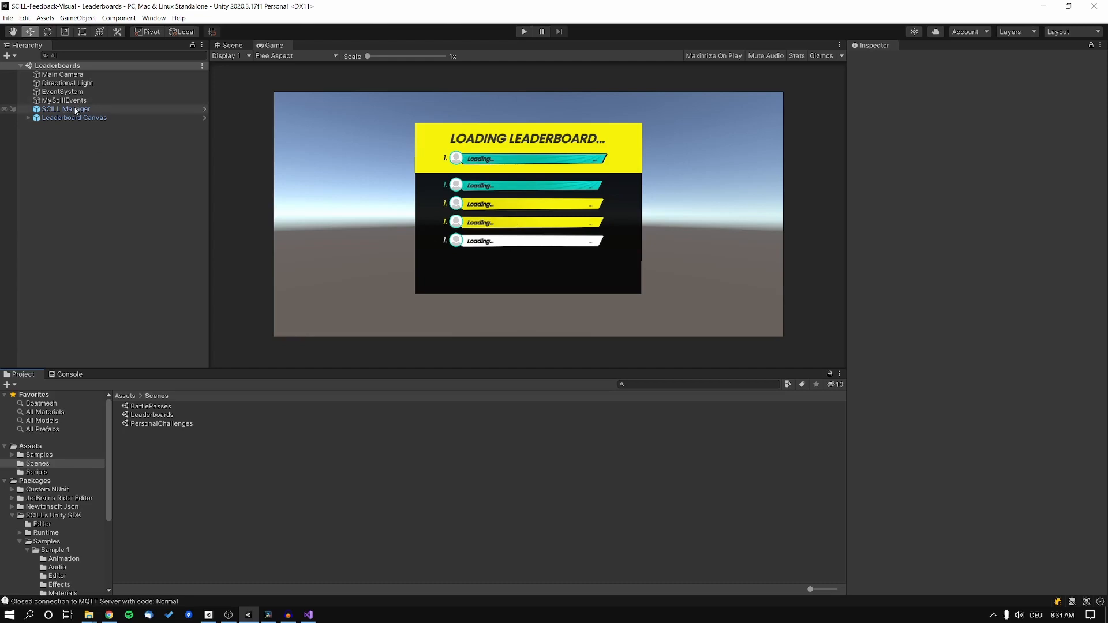
pyautogui.click(52, 118)
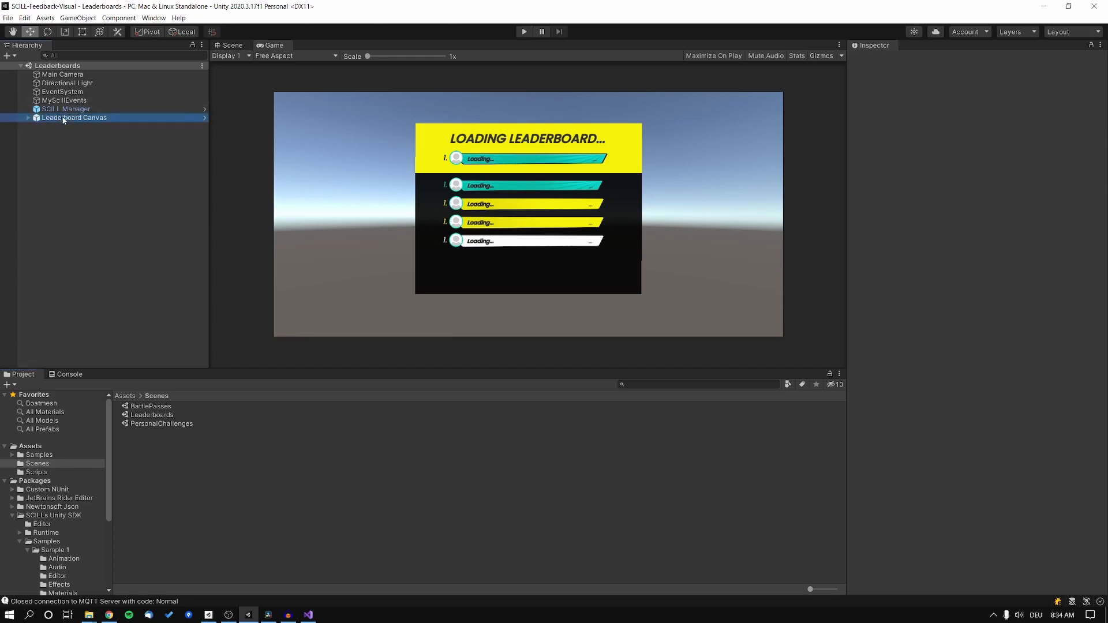
pyautogui.click(27, 117)
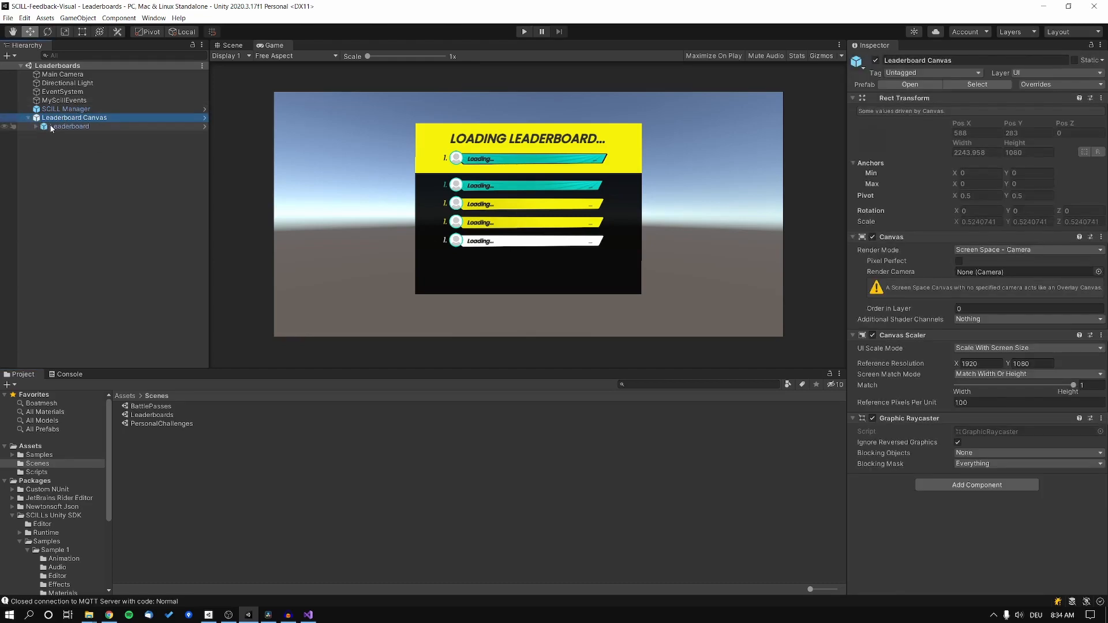
pyautogui.click(82, 126)
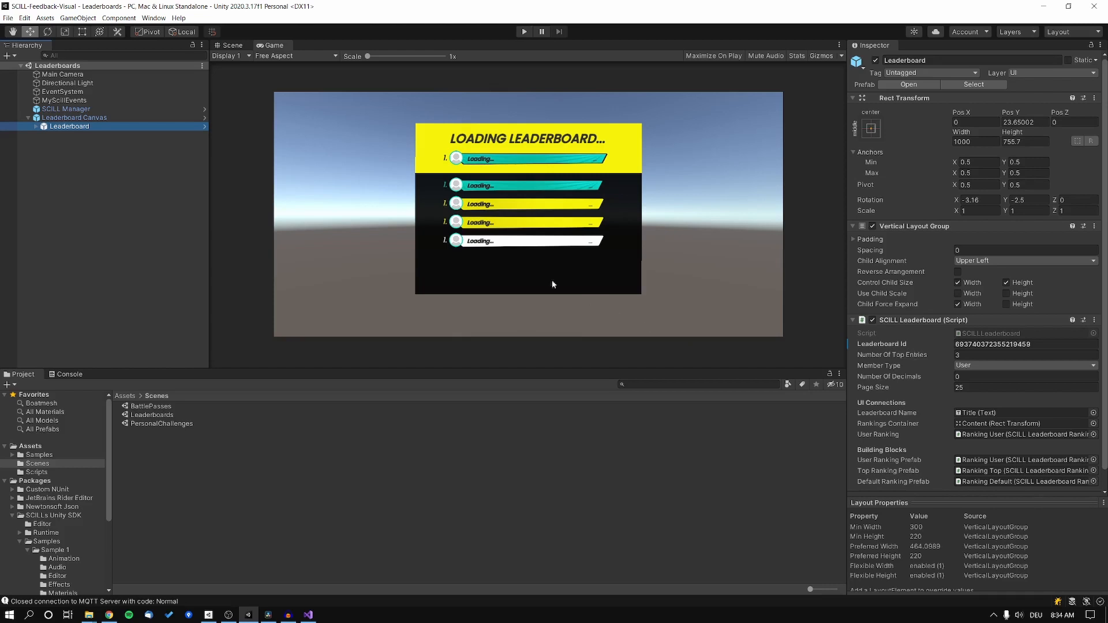
pyautogui.click(118, 151)
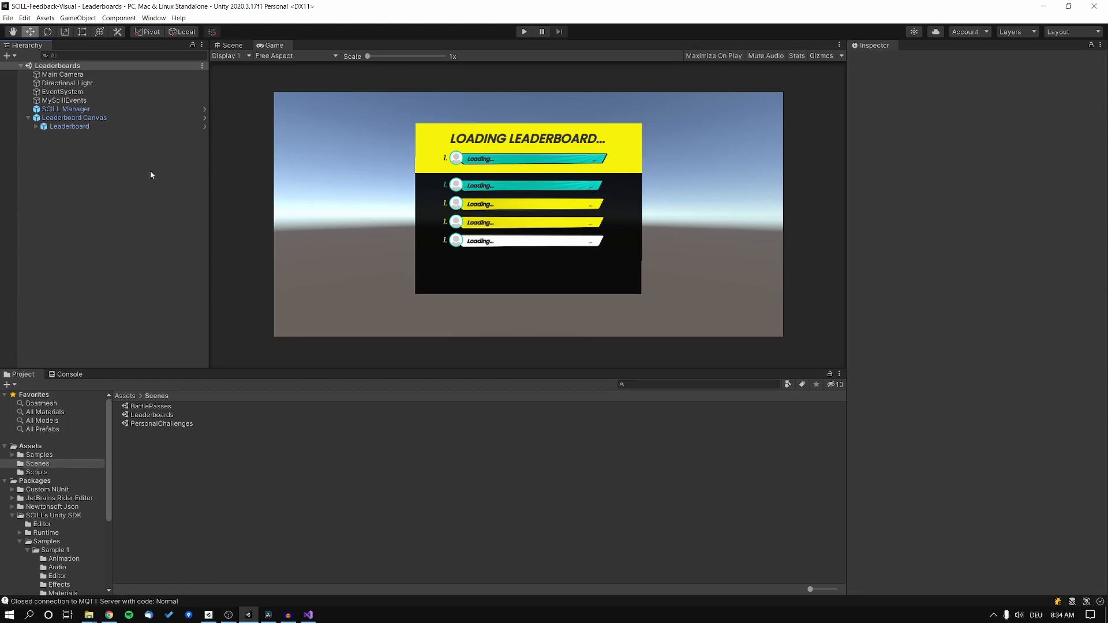
# Open the Leaderboard Ranking With Effect prefab from the SDK's Sample 1 Effects folder and examine its Effect_SCILLUIFlash child under User.
pyautogui.scroll(-3, 64, 563)
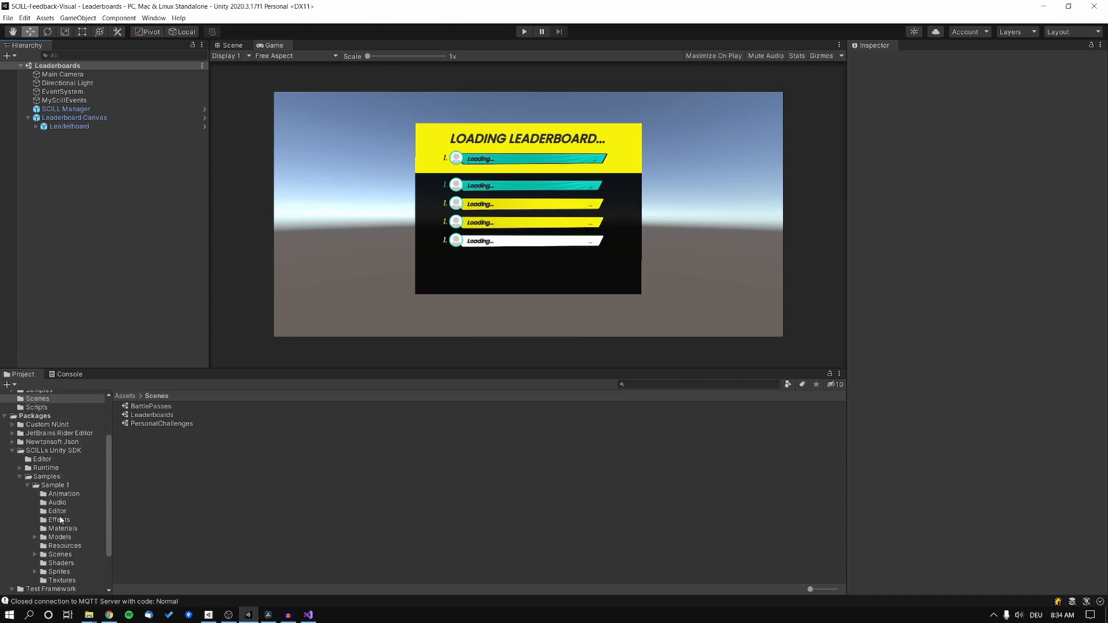
pyautogui.click(61, 520)
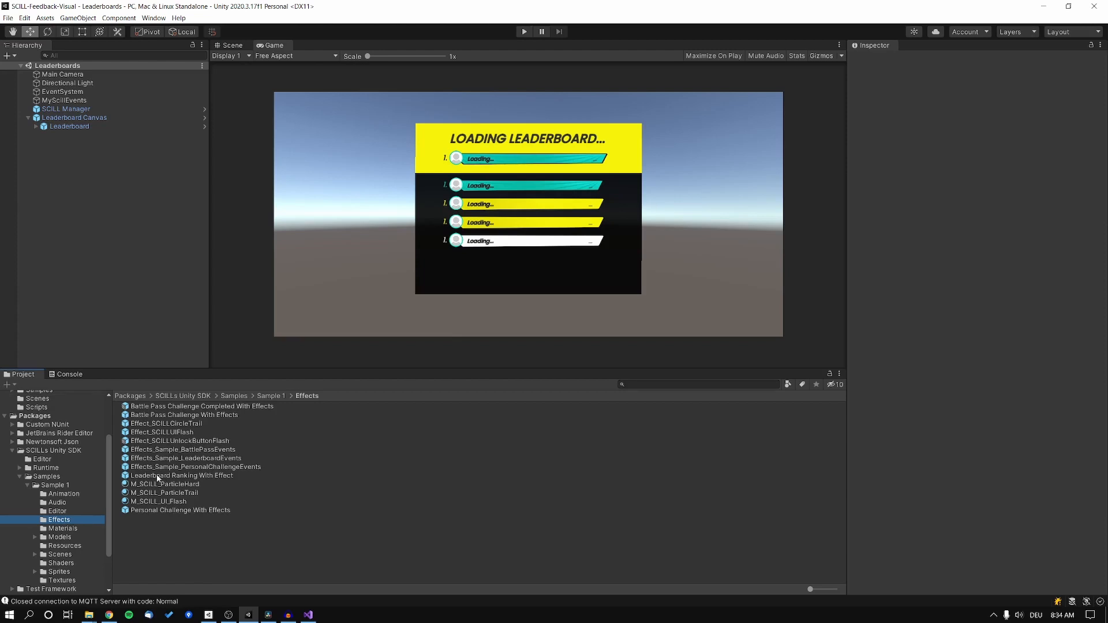
pyautogui.doubleClick(202, 475)
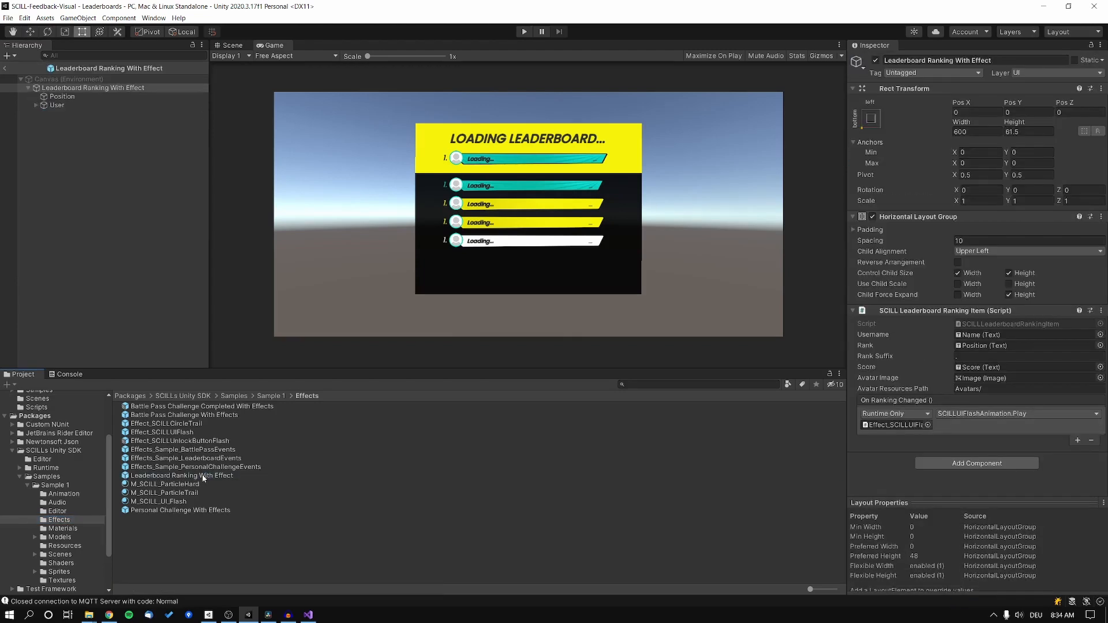
pyautogui.click(232, 46)
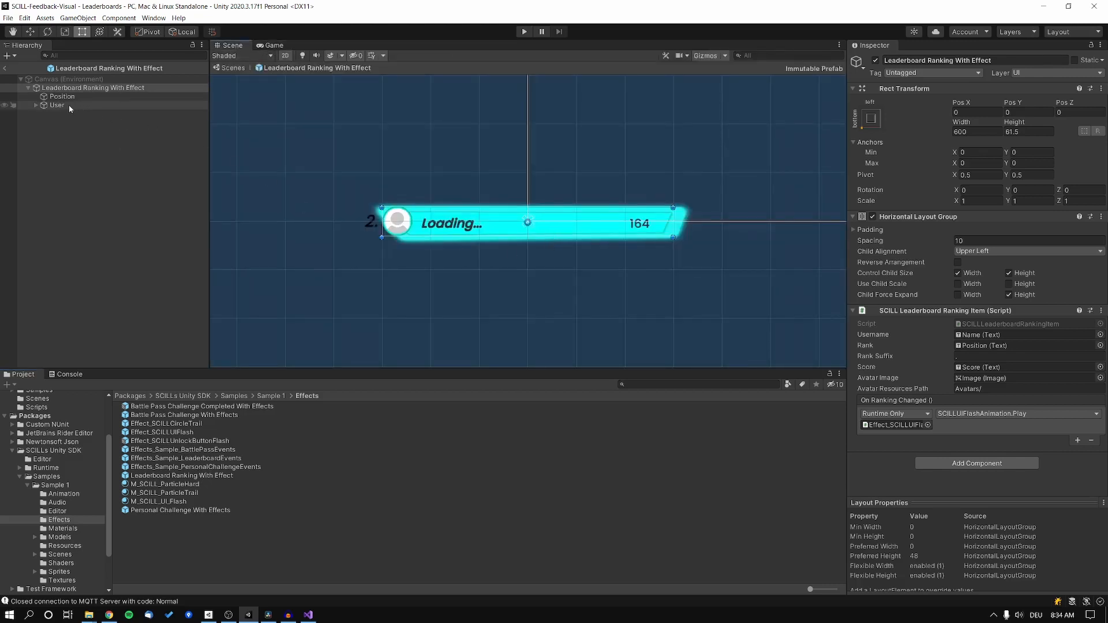
pyautogui.click(37, 105)
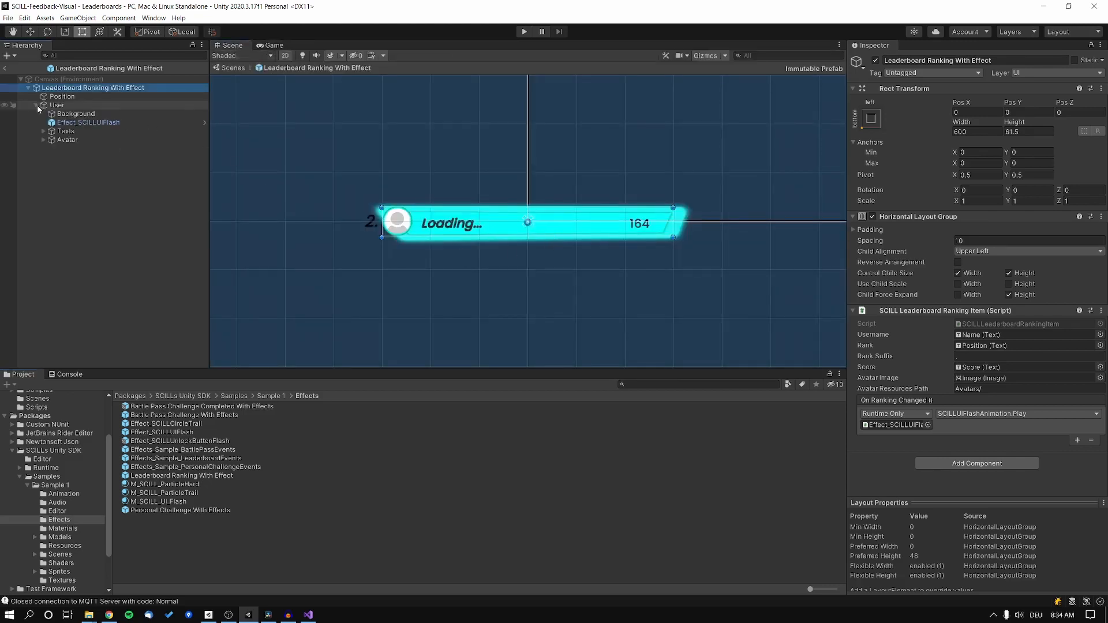
pyautogui.click(101, 123)
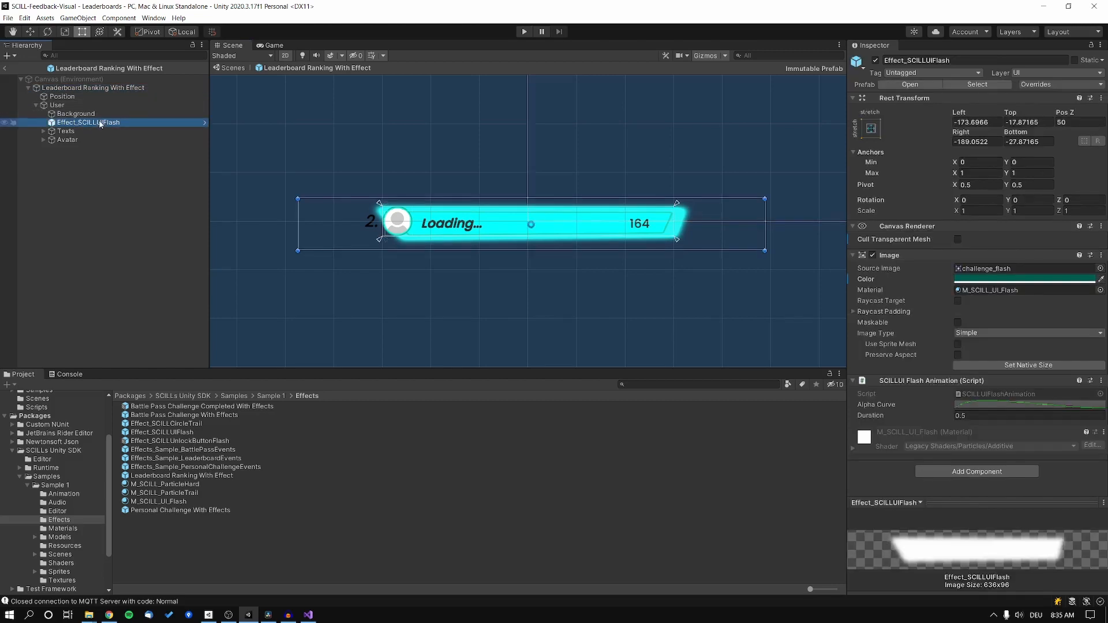
# Try making the Effect_SCILLUIFlash image transparent by lowering its color's alpha.
pyautogui.click(1038, 279)
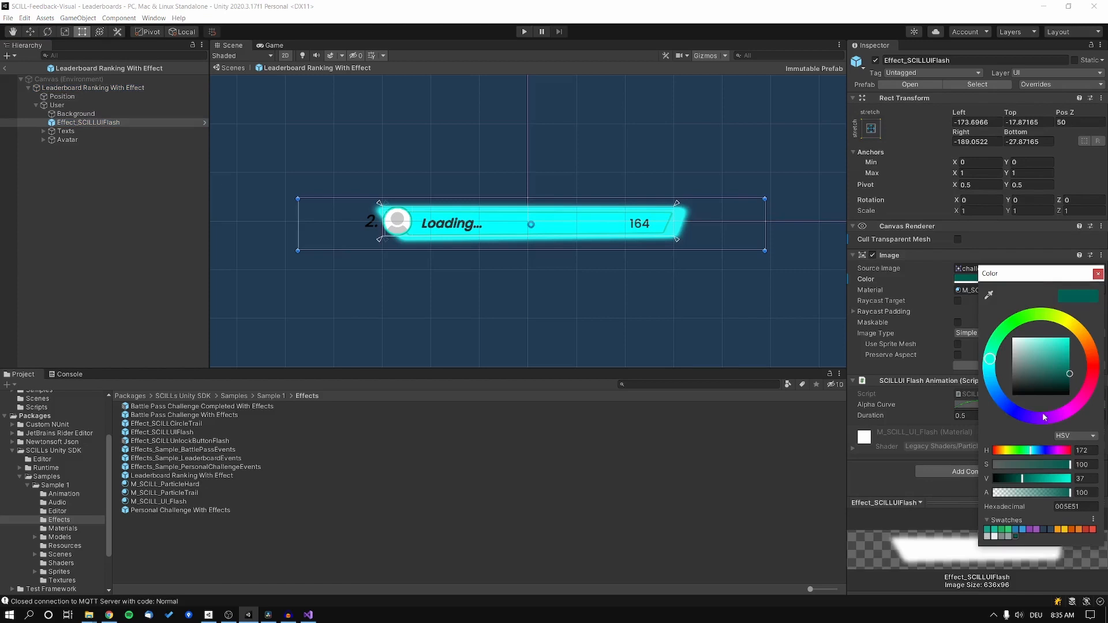
pyautogui.moveTo(1070, 492)
pyautogui.mouseDown()
pyautogui.moveTo(990, 489)
pyautogui.moveTo(1089, 481)
pyautogui.moveTo(1077, 484)
pyautogui.mouseUp()
pyautogui.click(1098, 273)
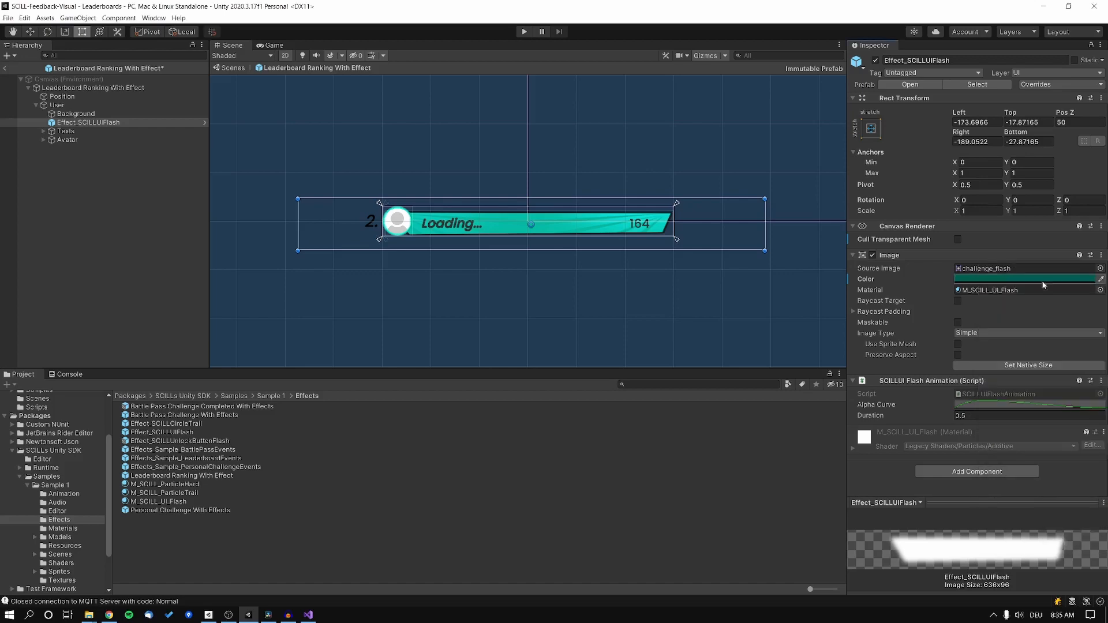
# Examine the On Ranking Changed event and its target on the ranking prefab's root, and leave the prefab, discarding its changes.
pyautogui.click(113, 191)
pyautogui.click(130, 90)
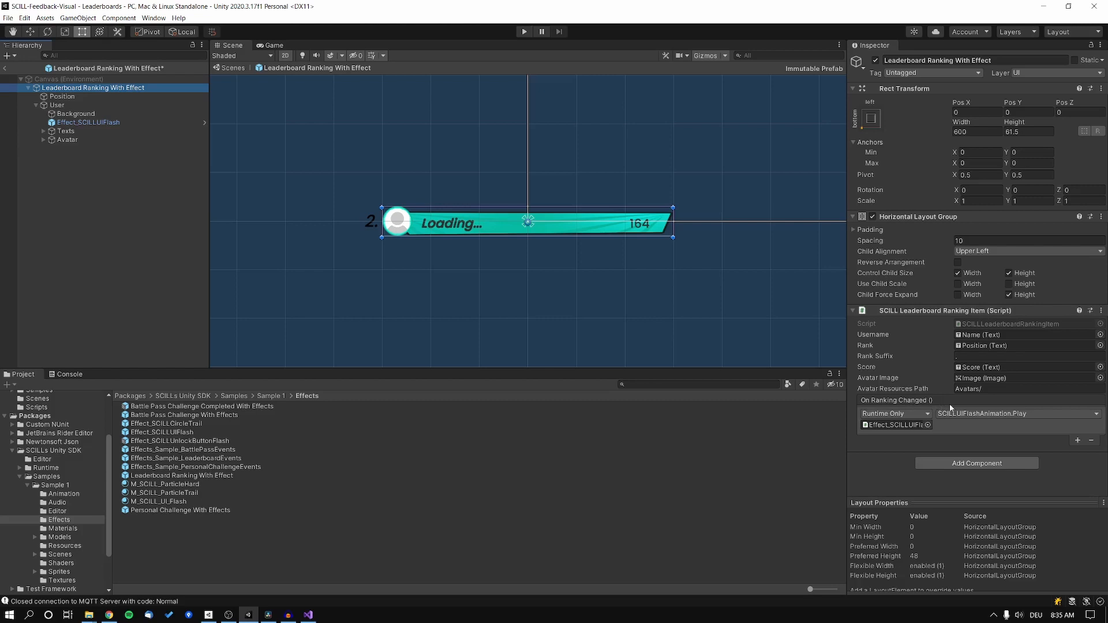
pyautogui.click(897, 425)
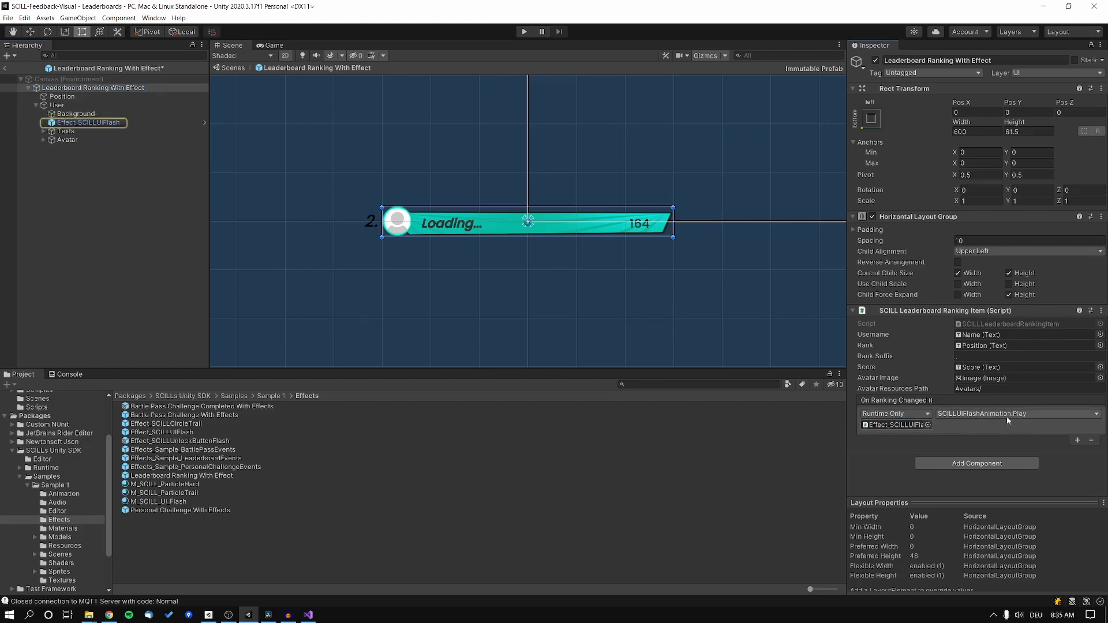
pyautogui.hotkey('ctrl', 's')
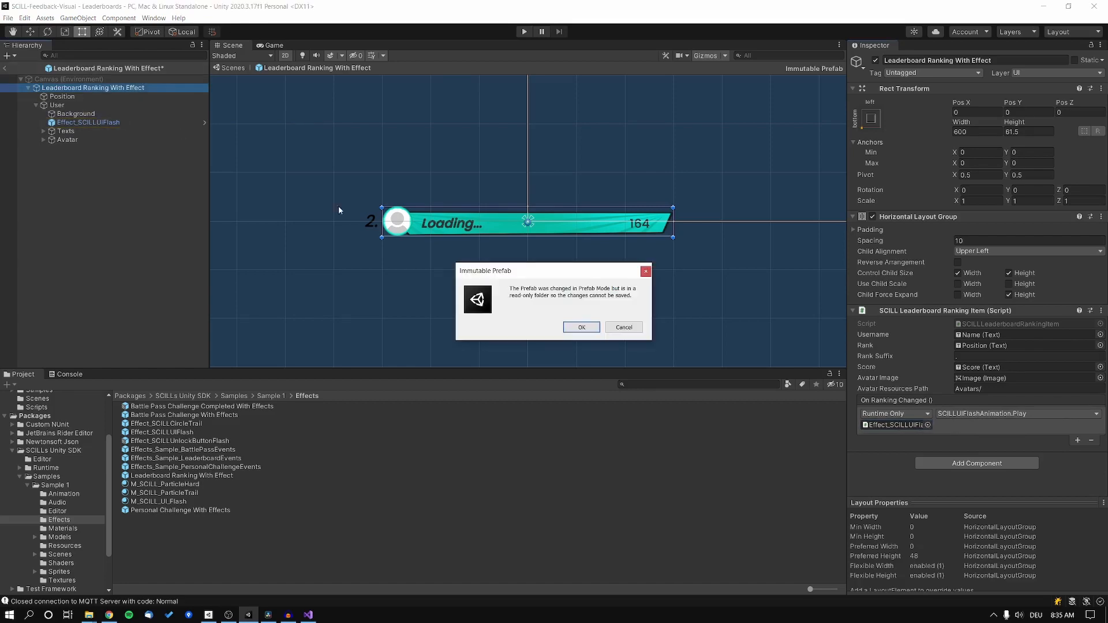
pyautogui.click(583, 327)
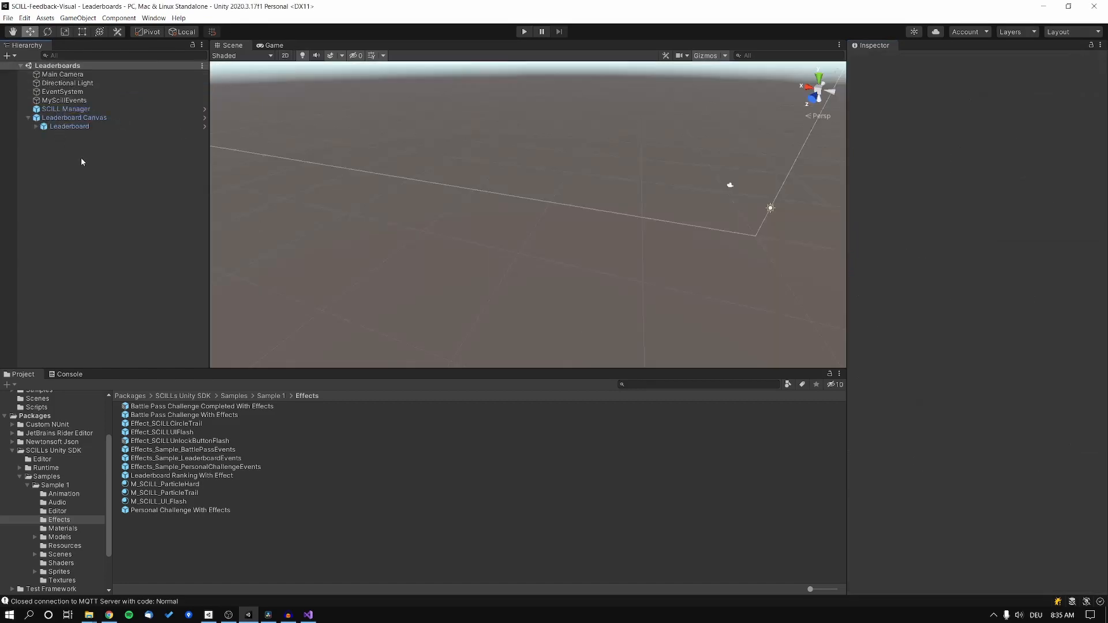
# Deactivate Ranking User in the Leaderboard's Header and add the Leaderboard Ranking With Effect prefab to the Header in its place.
pyautogui.click(68, 128)
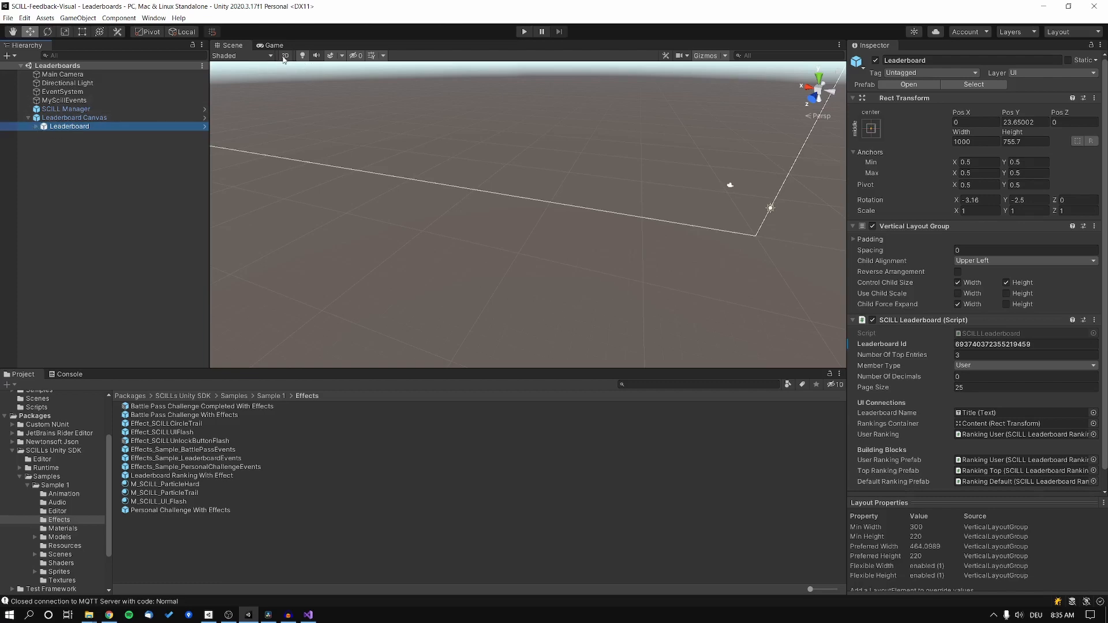
pyautogui.press('f')
pyautogui.press('t')
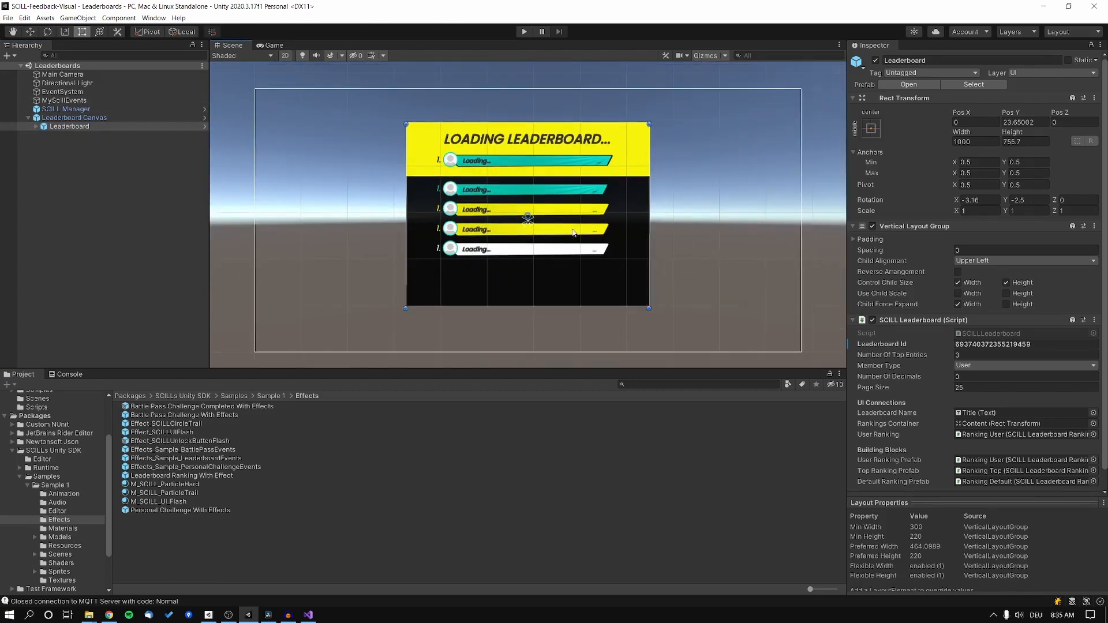
pyautogui.click(37, 127)
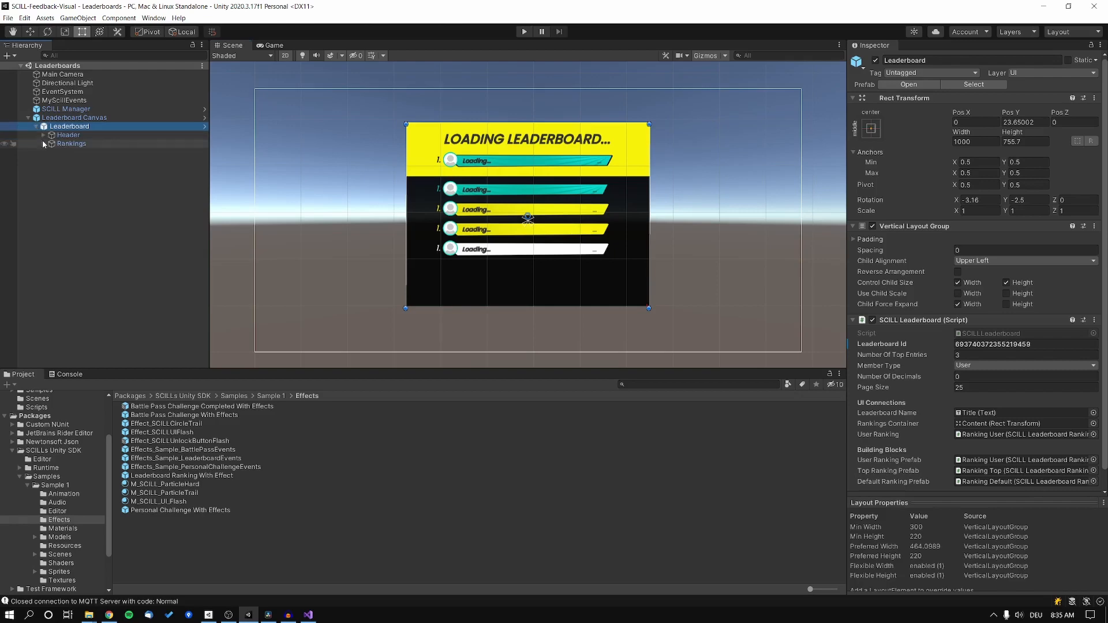
pyautogui.click(43, 135)
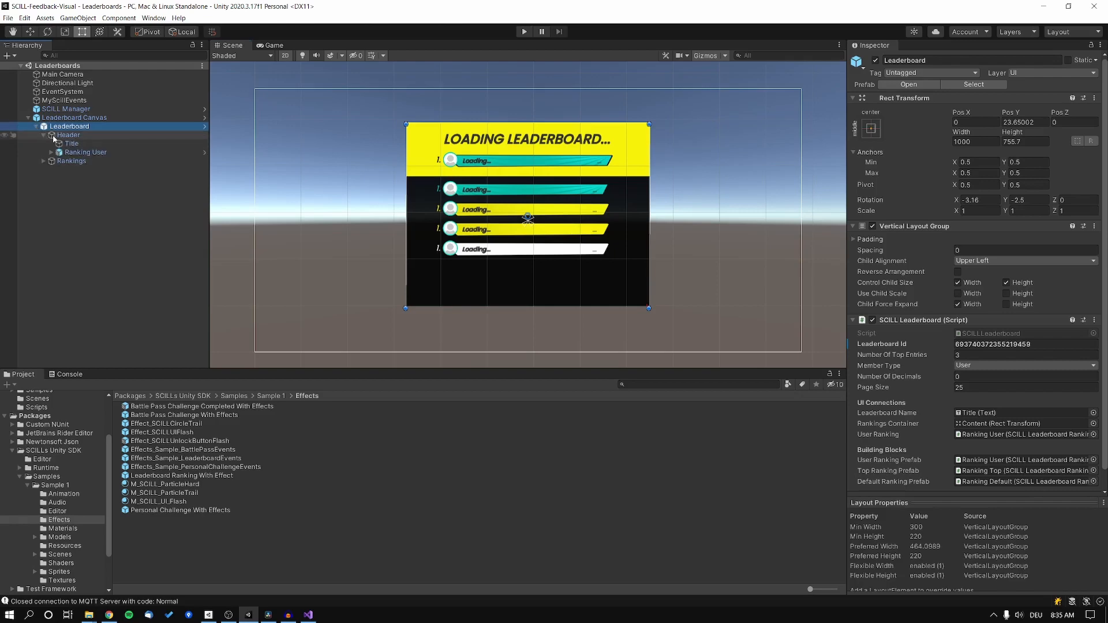
pyautogui.click(81, 153)
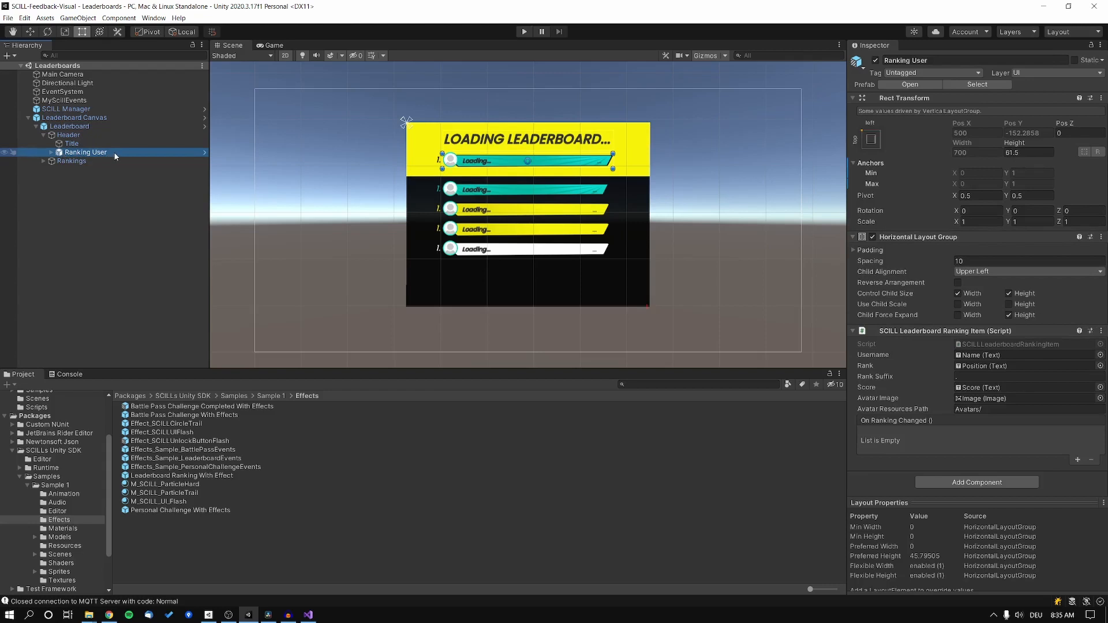
pyautogui.click(875, 60)
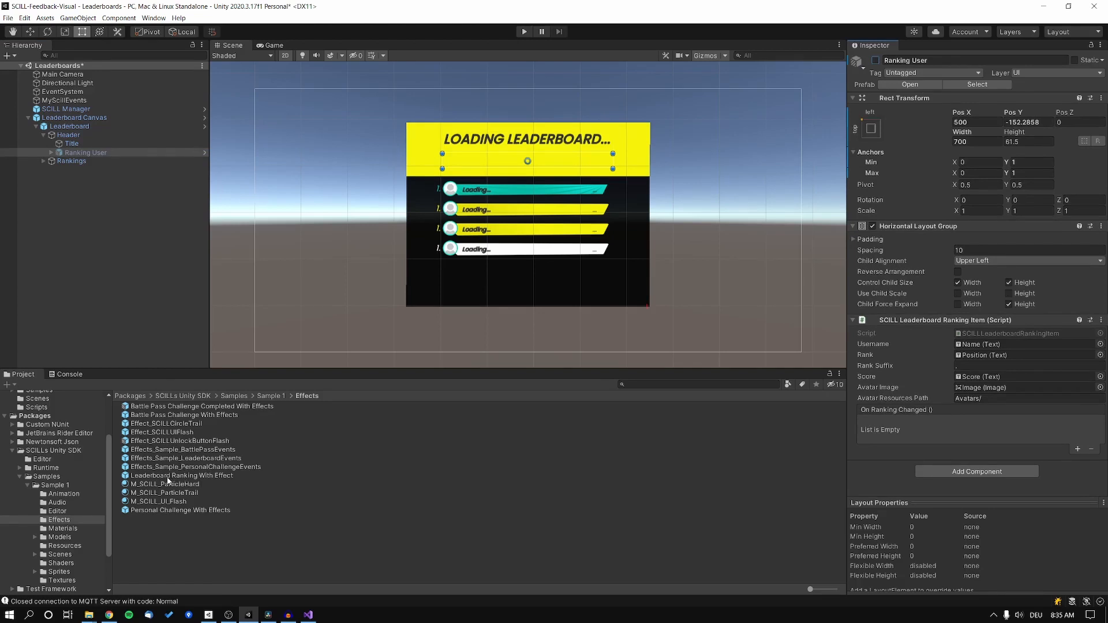
pyautogui.moveTo(184, 479); pyautogui.dragTo(77, 134)
# Assign the Header's Leaderboard Ranking With Effect object as the Leaderboard's User Ranking and save the scene.
pyautogui.click(69, 126)
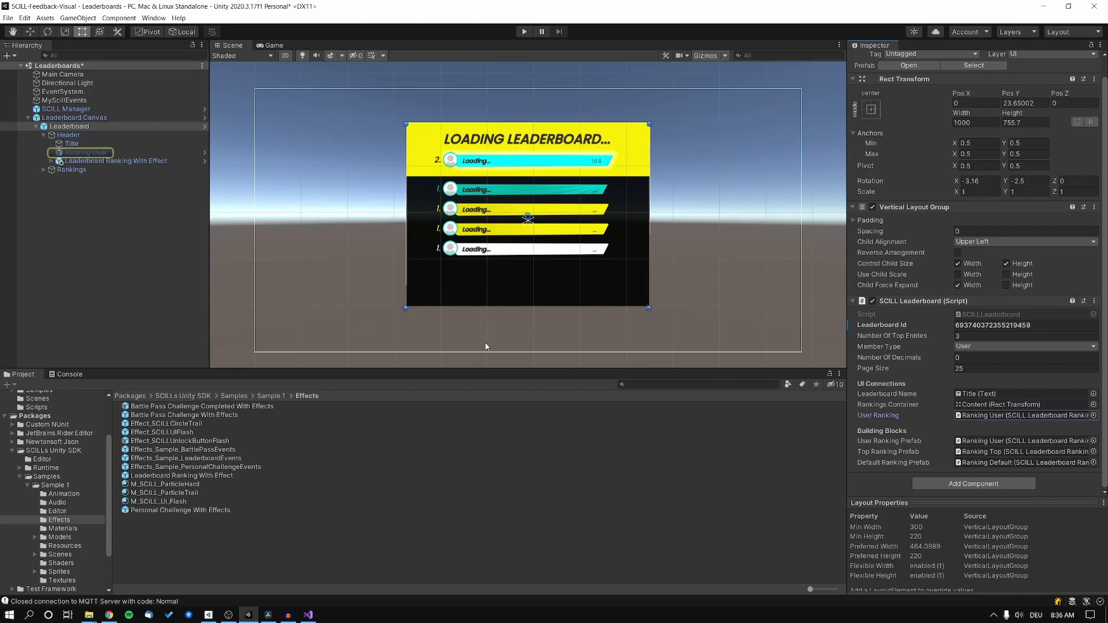
pyautogui.click(109, 161)
pyautogui.moveTo(109, 162); pyautogui.dragTo(994, 417)
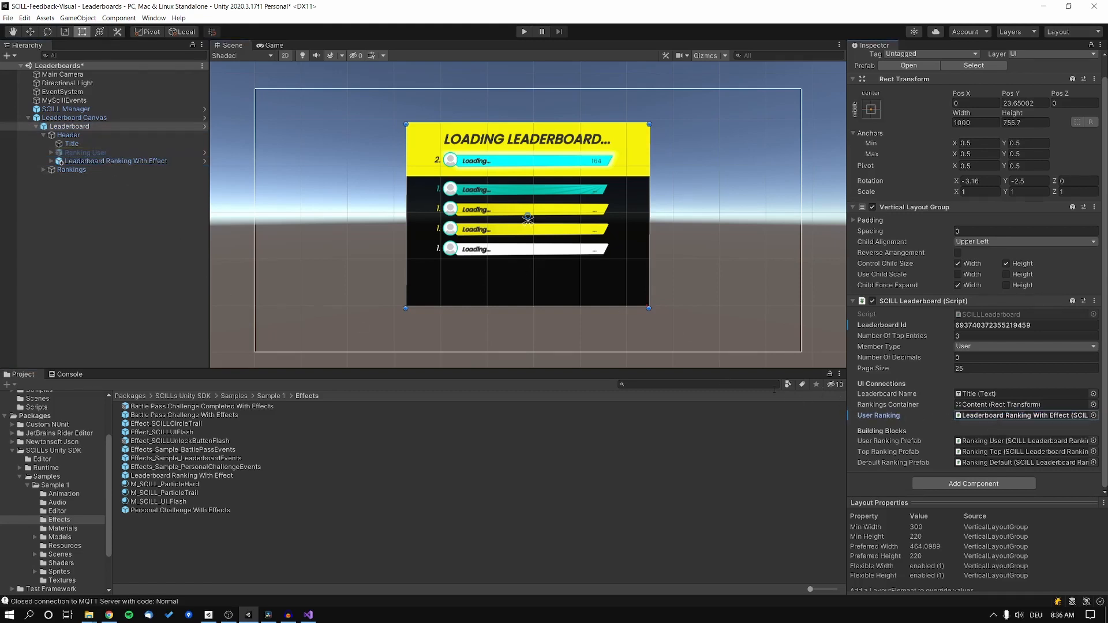
pyautogui.click(672, 290)
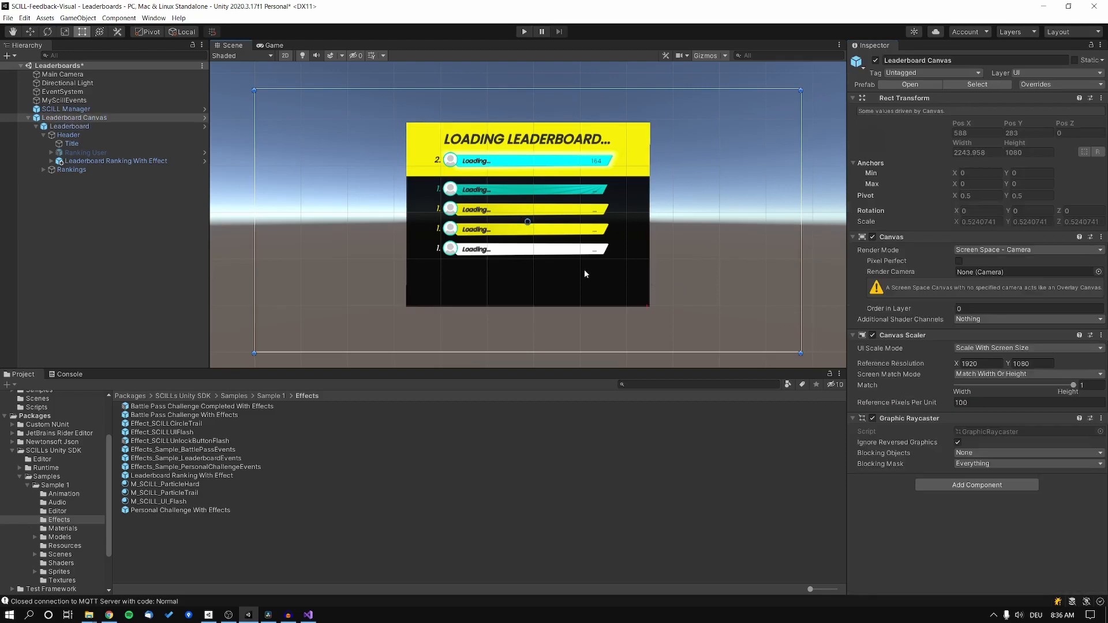
pyautogui.hotkey('ctrl', 's')
# Run the scene, scroll through the leaderboard's rankings to test the new user ranking, and stop playback.
pyautogui.click(524, 31)
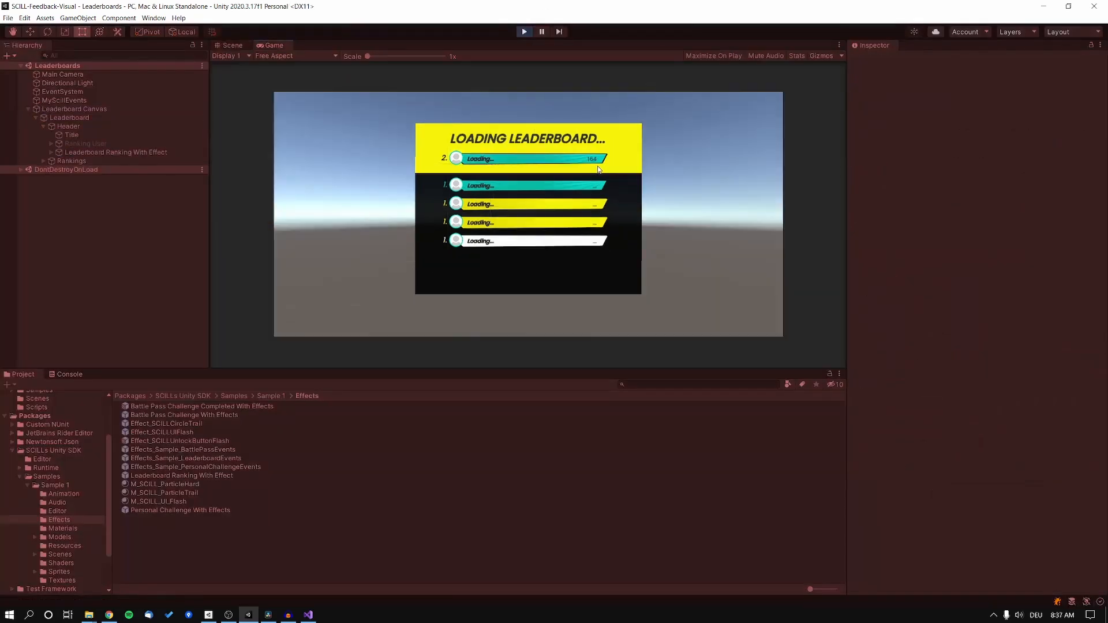
pyautogui.scroll(-3, 546, 227)
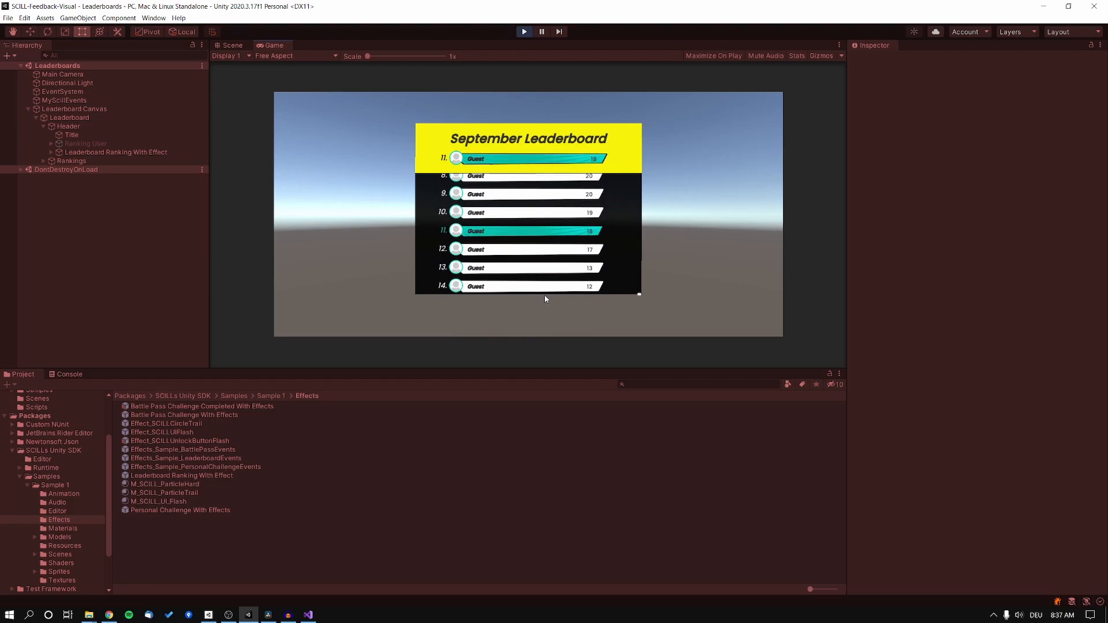
pyautogui.click(521, 32)
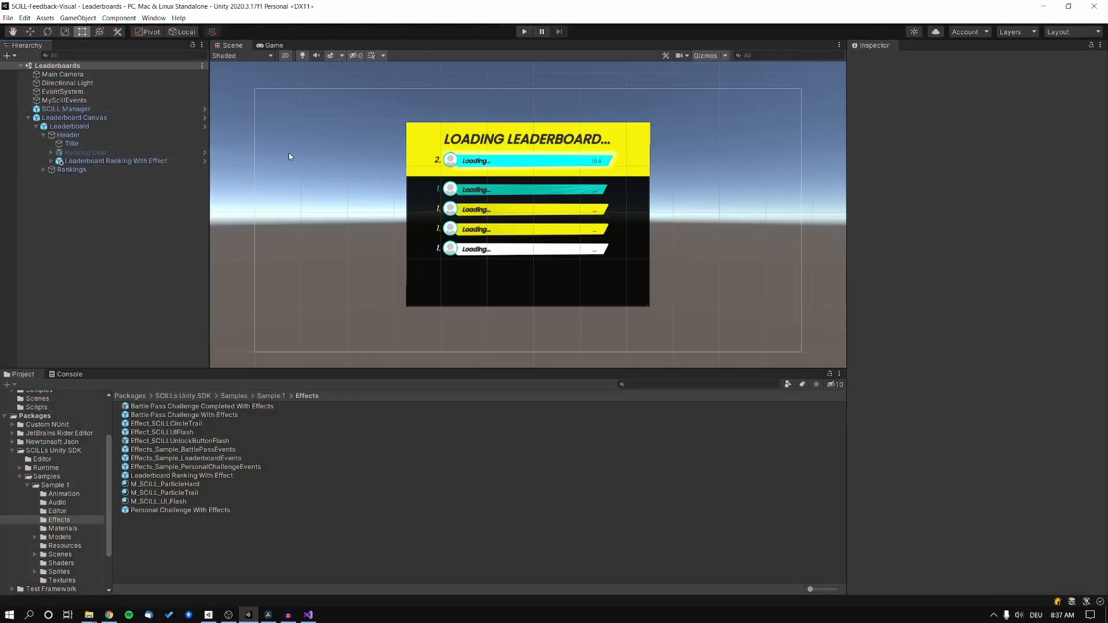
# Create an empty root object named SCILLEffects and add the SCILL Leaderboard Events component to it.
pyautogui.click(28, 118)
pyautogui.rightClick(73, 163)
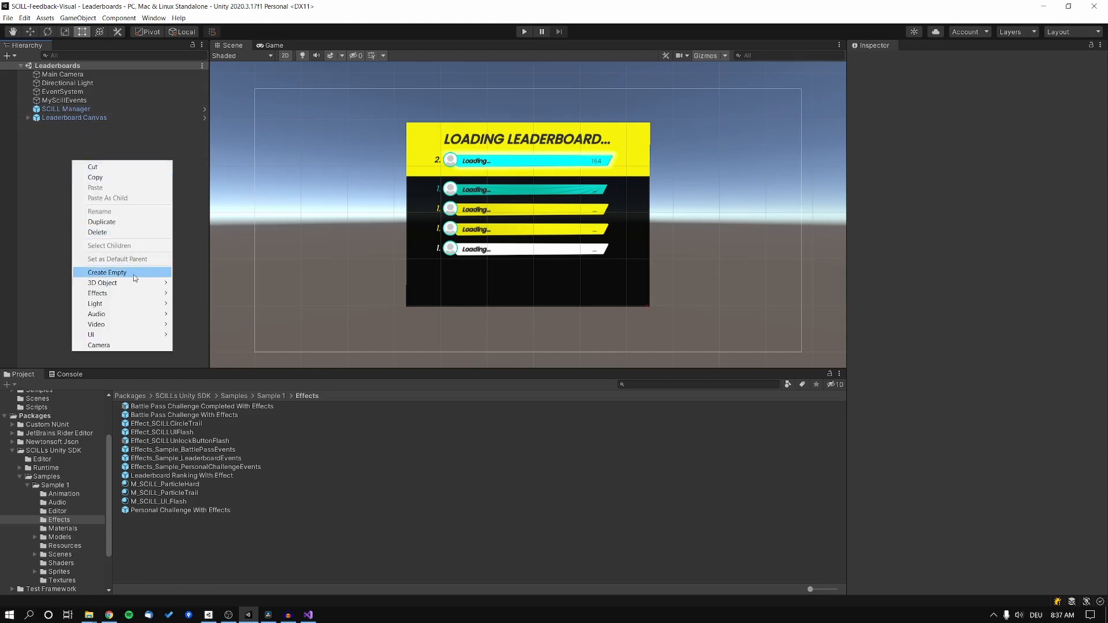
pyautogui.click(107, 272)
pyautogui.write('SCILL')
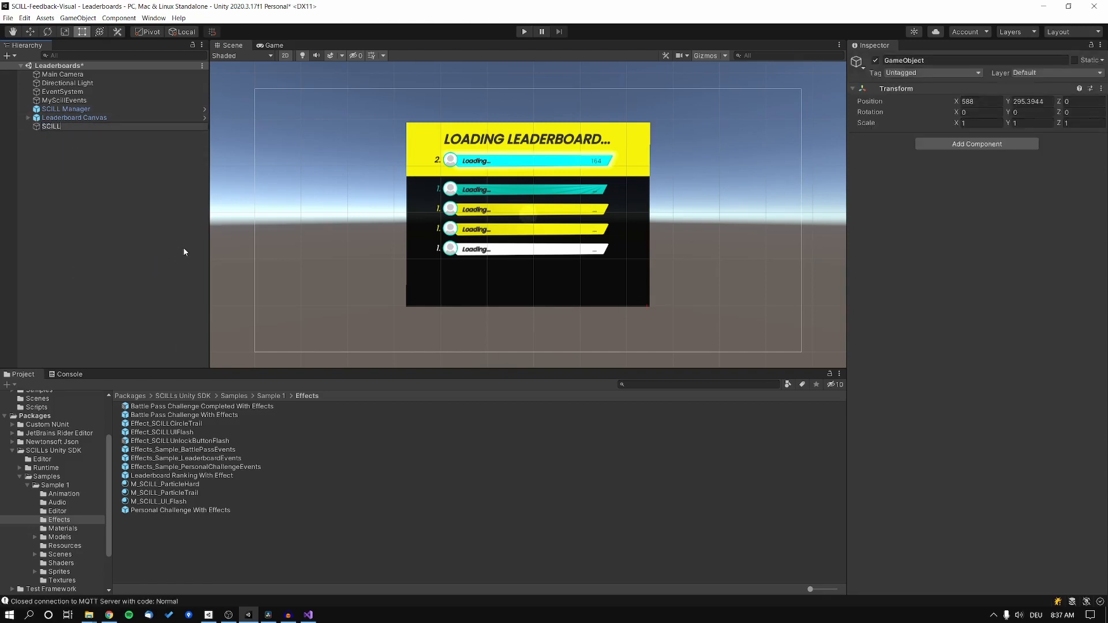
pyautogui.write('Effects')
pyautogui.press('Return')
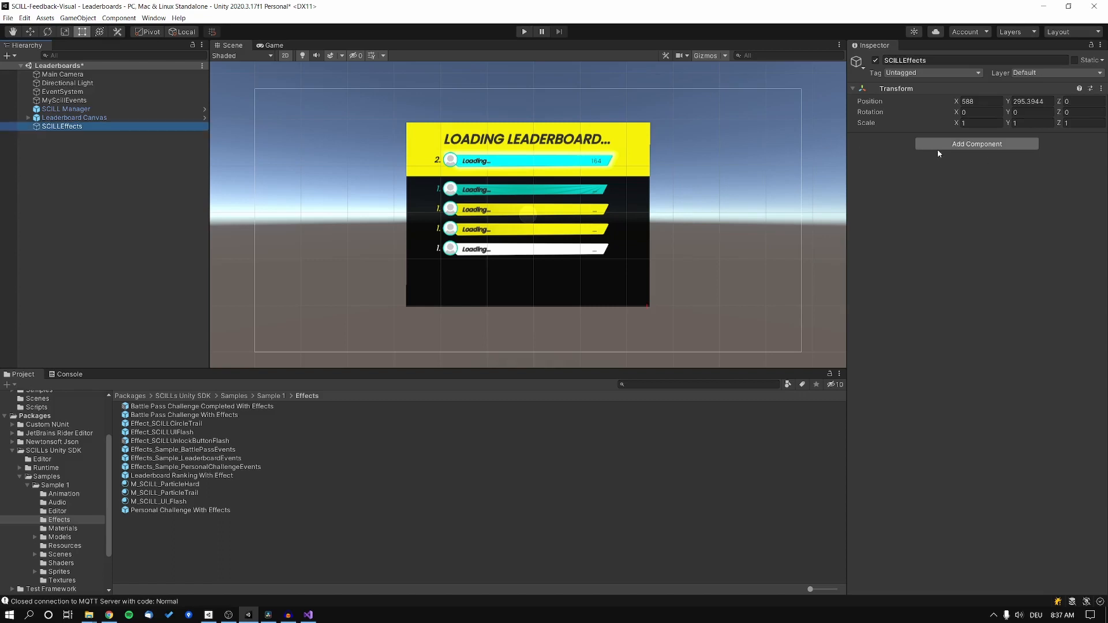
pyautogui.click(998, 144)
pyautogui.write('leader')
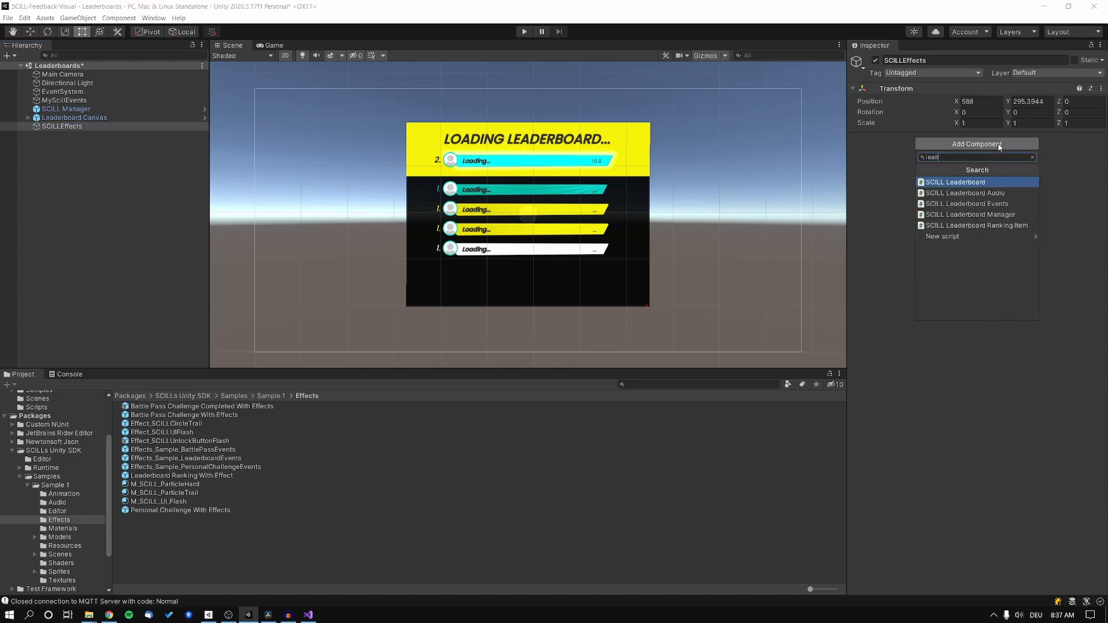
pyautogui.click(997, 204)
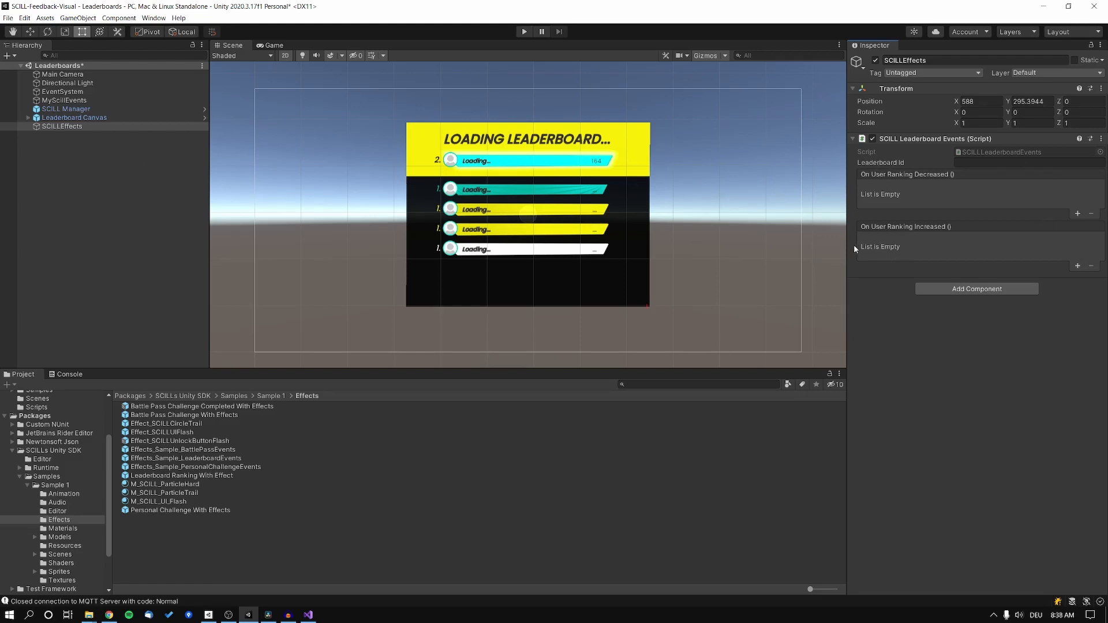
# Copy the Leaderboard object's Leaderboard Id into the Leaderboard Id of SCILLEffects' SCILL Leaderboard Events component.
pyautogui.click(28, 118)
pyautogui.click(76, 127)
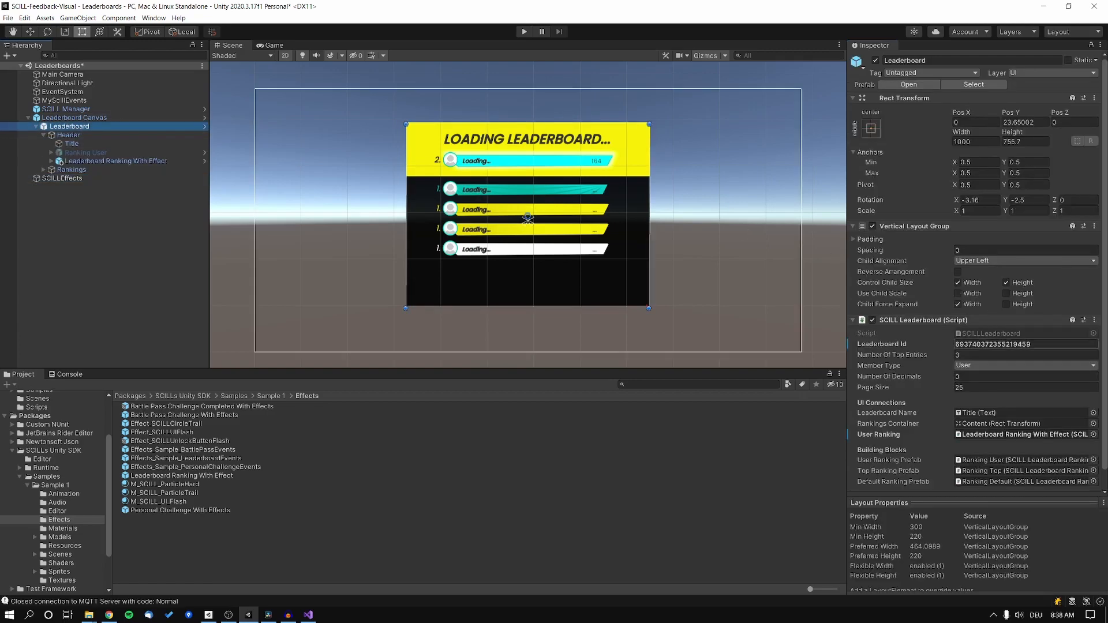
pyautogui.click(62, 179)
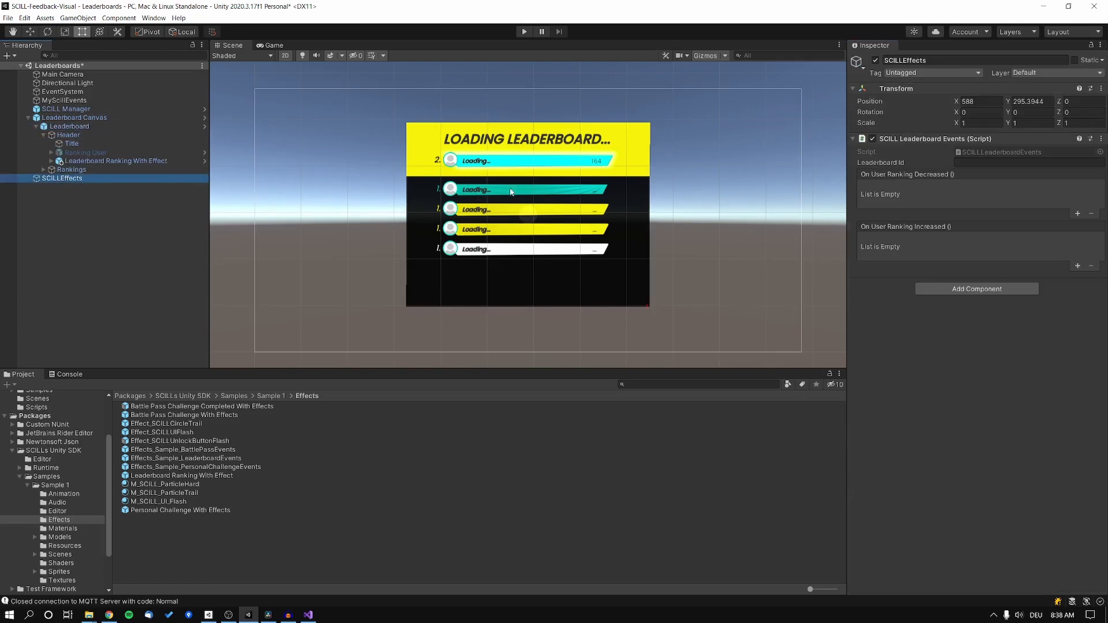
pyautogui.click(990, 164)
pyautogui.hotkey('ctrl', 'v')
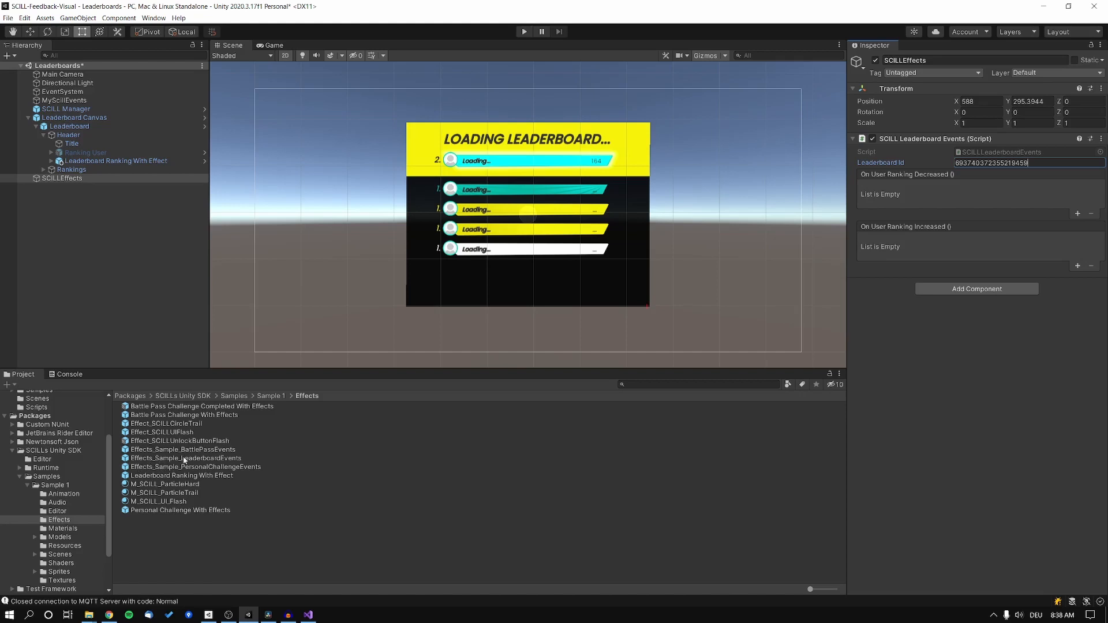
# Add the Effects_Sample_LeaderboardEvents prefab to the scene root and delete the SCILLEffects object it replaces.
pyautogui.moveTo(184, 460); pyautogui.dragTo(119, 300)
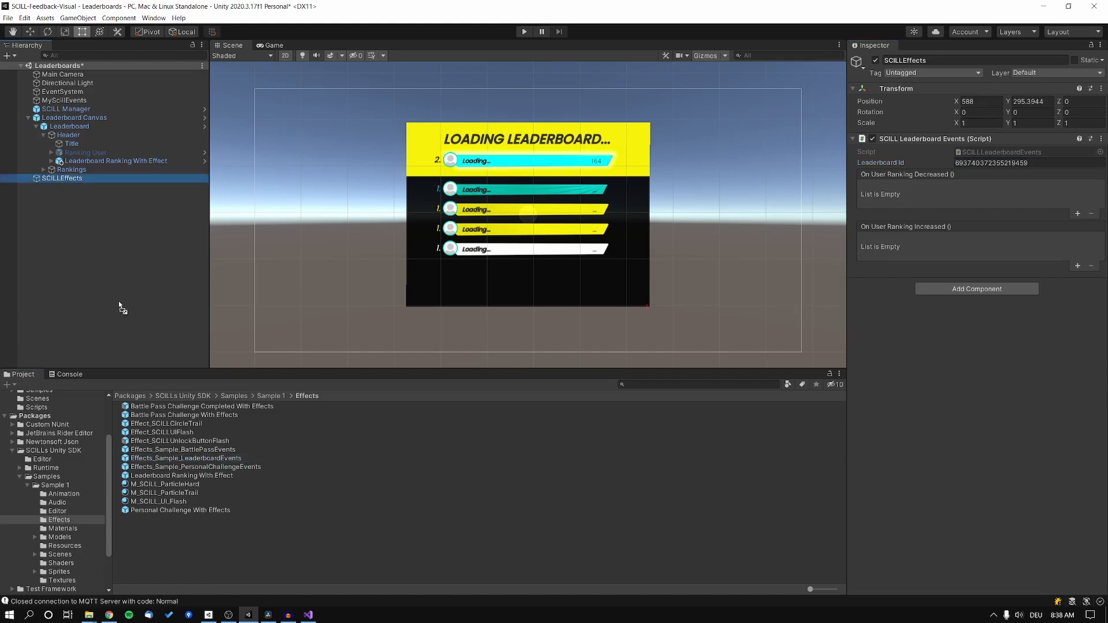
pyautogui.moveTo(113, 245); pyautogui.dragTo(112, 241)
pyautogui.click(112, 241)
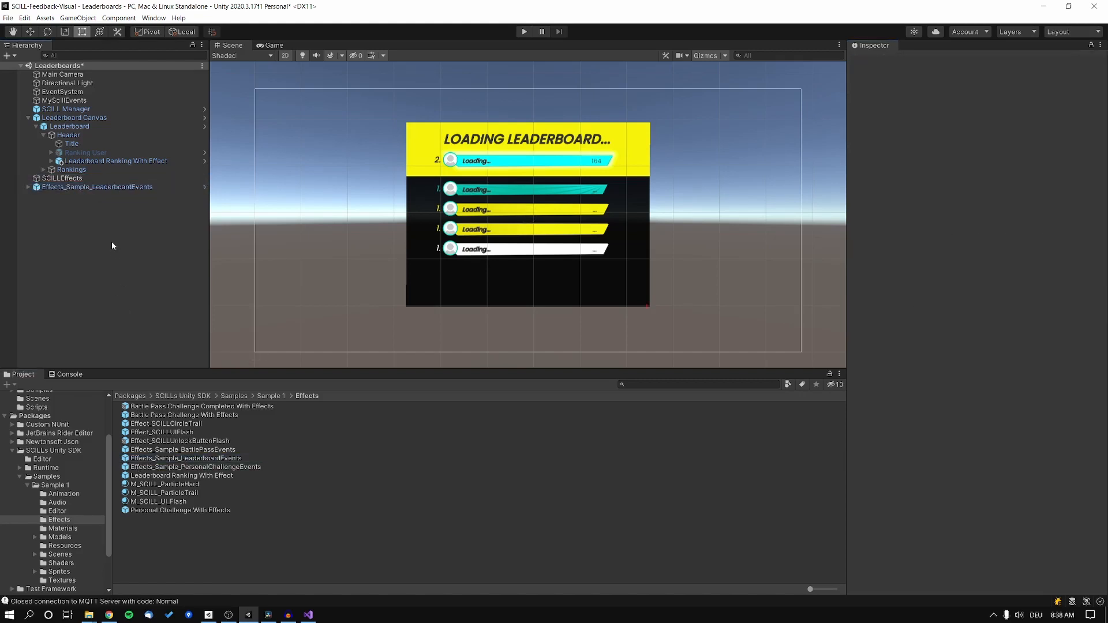
pyautogui.click(66, 180)
pyautogui.press('Delete')
# Set the Leaderboard Id of Effects_Sample_LeaderboardEvents to the ID copied from the Leaderboard object.
pyautogui.click(111, 180)
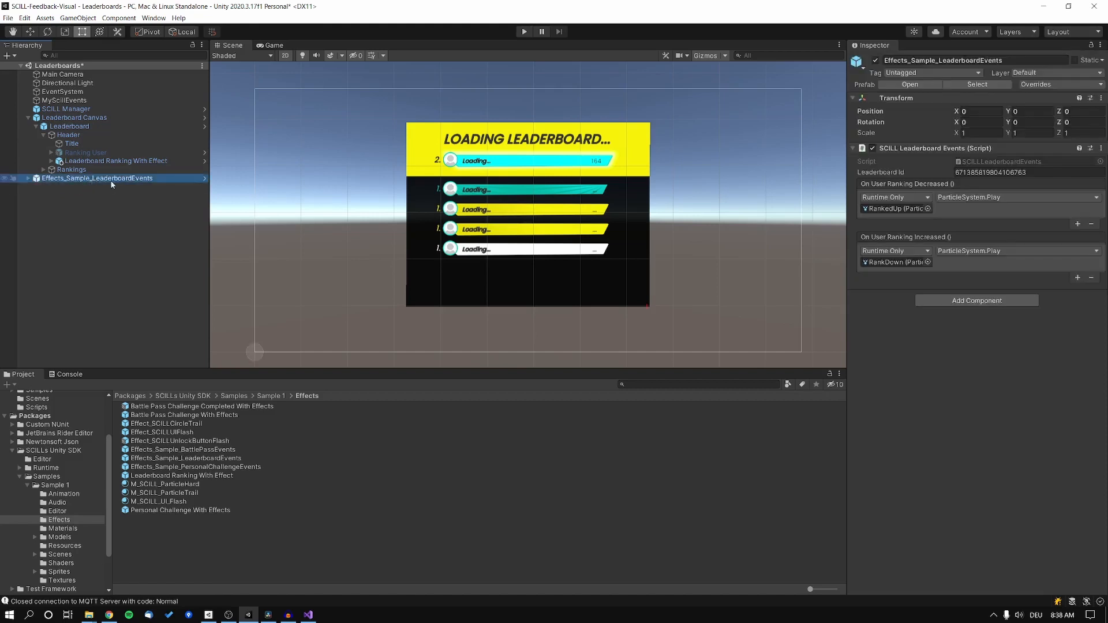
pyautogui.click(992, 172)
pyautogui.hotkey('ctrl', 'v')
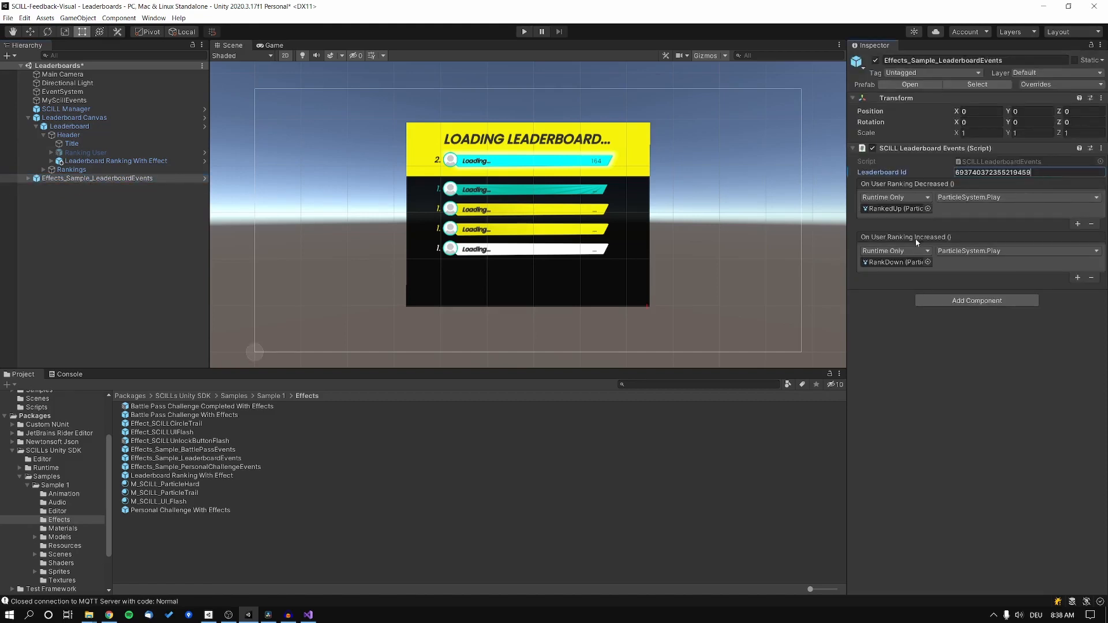
pyautogui.click(998, 374)
# Move the Leaderboard to the canvas's left side at about X -602, Y 10, and narrow it by its right edge.
pyautogui.click(91, 126)
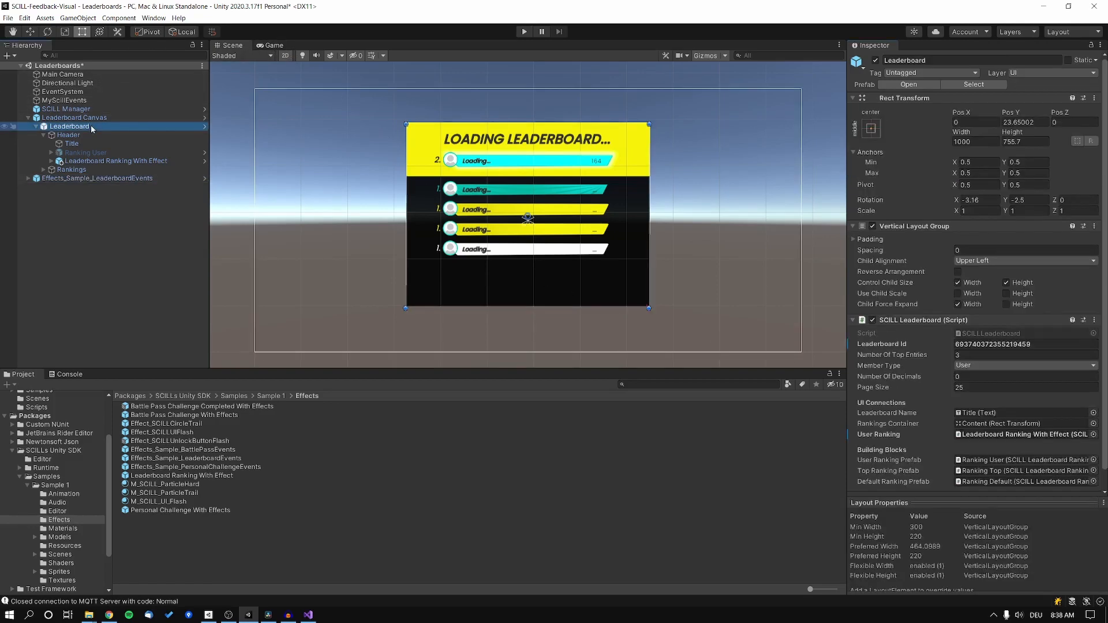
pyautogui.moveTo(426, 163); pyautogui.dragTo(279, 164)
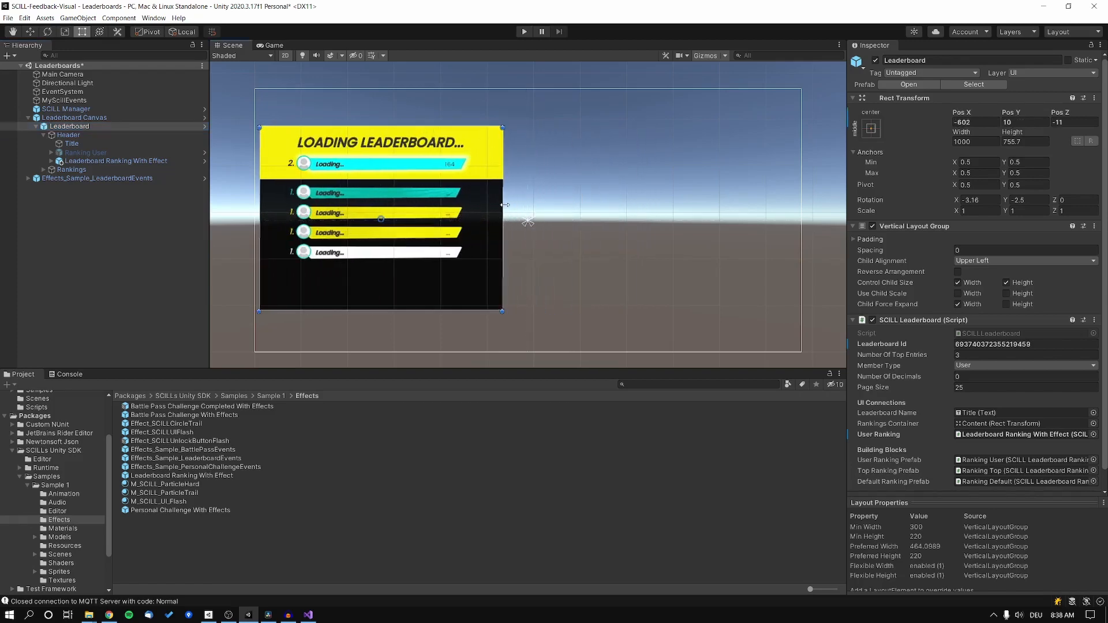
pyautogui.moveTo(505, 205); pyautogui.dragTo(471, 208)
# Show the scene in 3D around the effects object and set Effects_Sample_LeaderboardEvents' X position to 4.
pyautogui.click(90, 179)
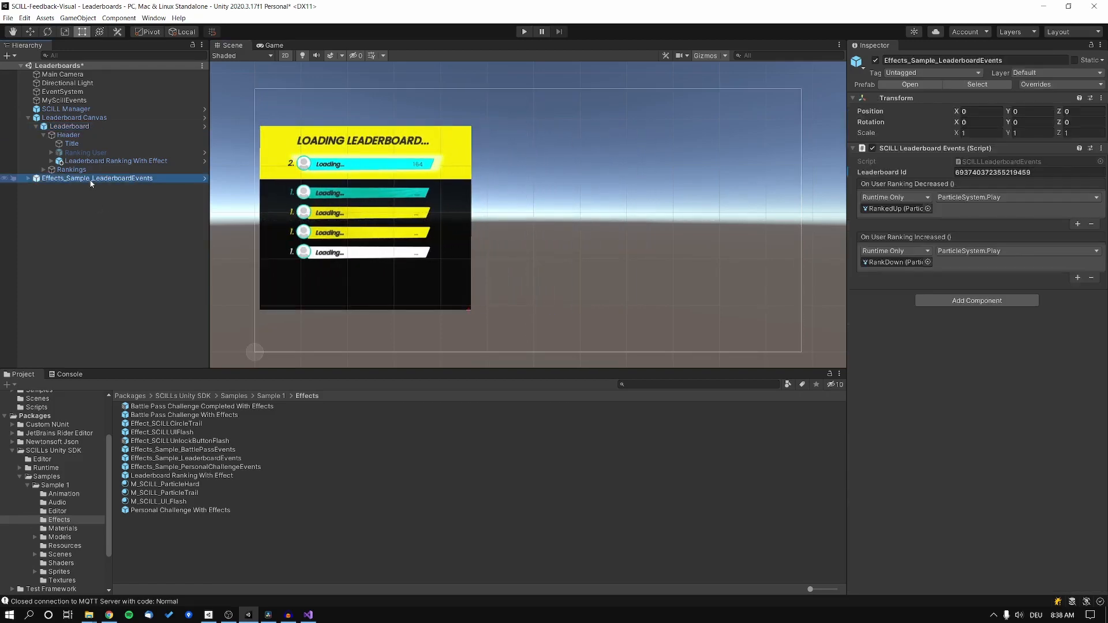
pyautogui.click(285, 55)
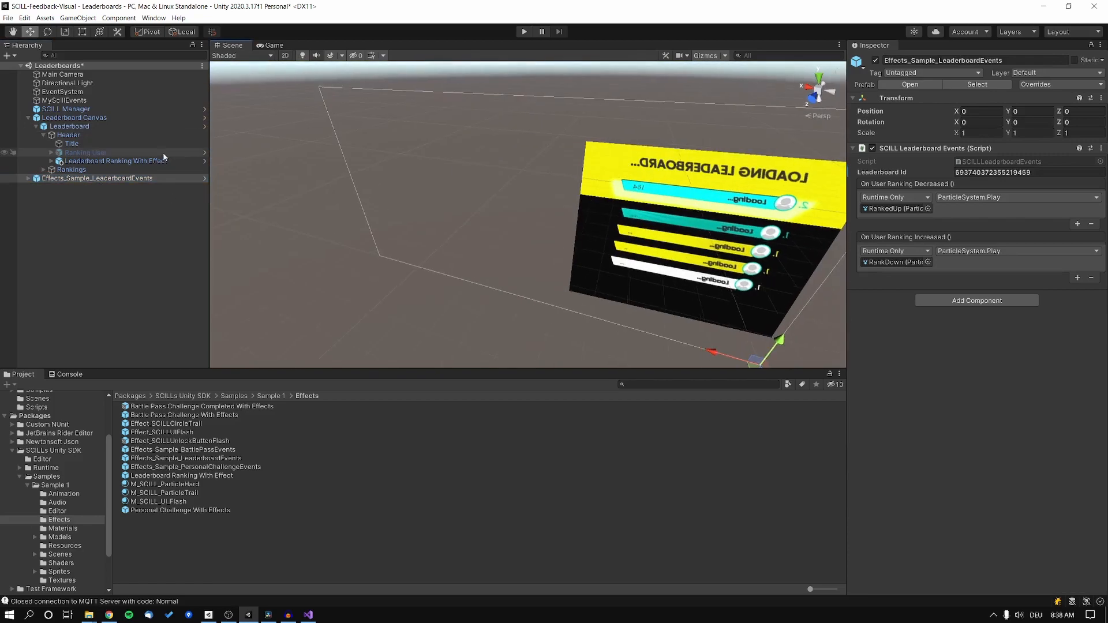
pyautogui.doubleClick(145, 178)
pyautogui.moveTo(706, 220); pyautogui.dragTo(422, 141, button='right')
pyautogui.click(95, 75)
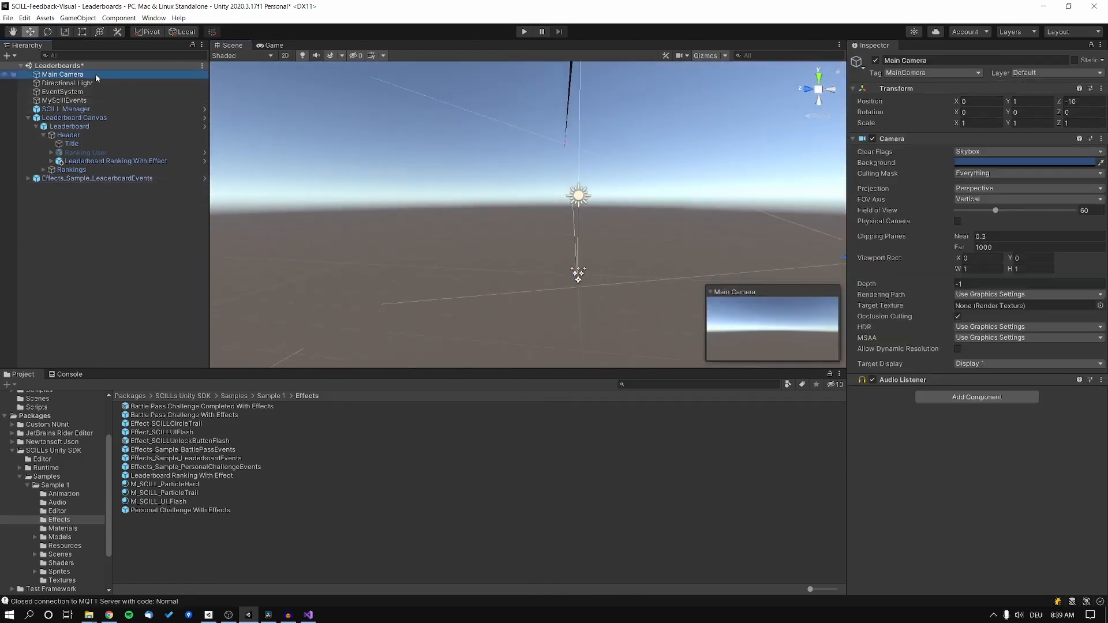
pyautogui.moveTo(581, 187); pyautogui.dragTo(754, 229, button='right')
pyautogui.press('w')
pyautogui.press('a')
pyautogui.click(107, 180)
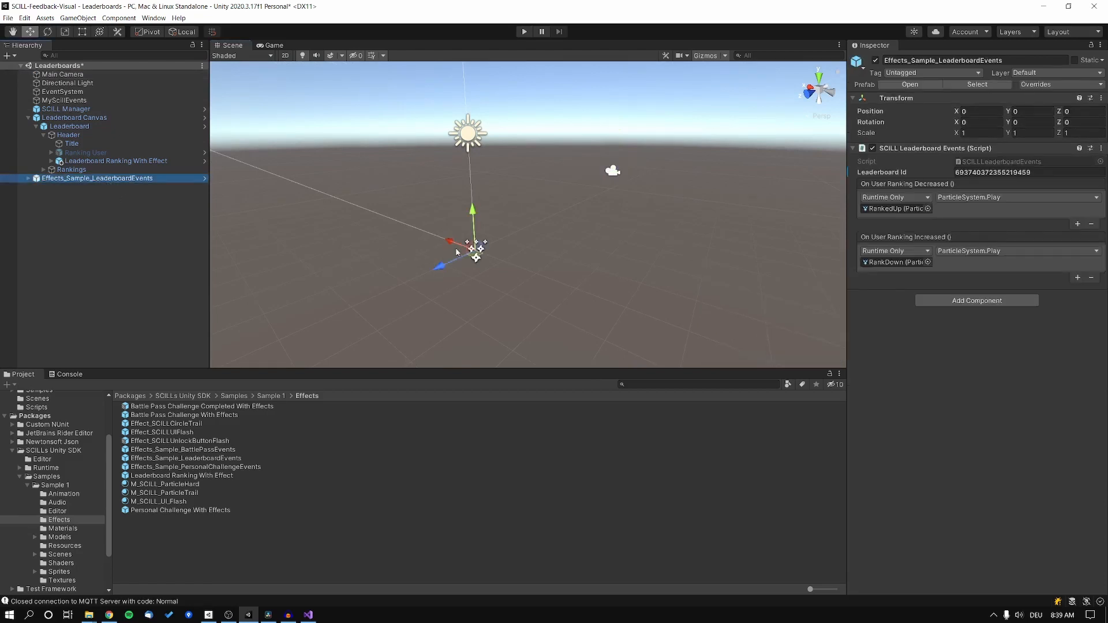
pyautogui.click(978, 110)
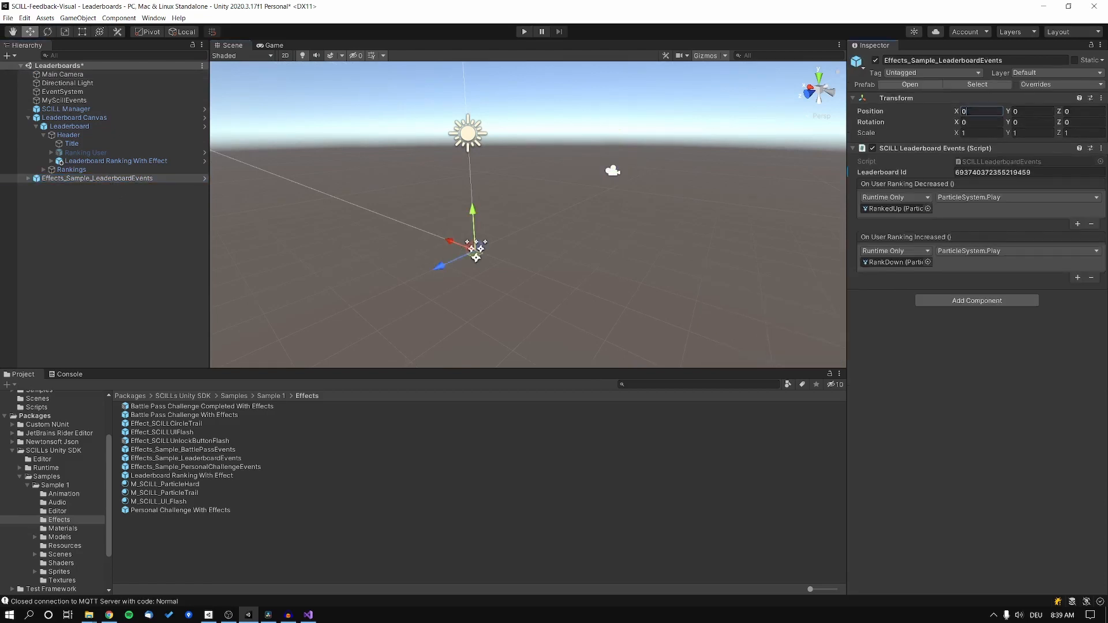
pyautogui.write('4')
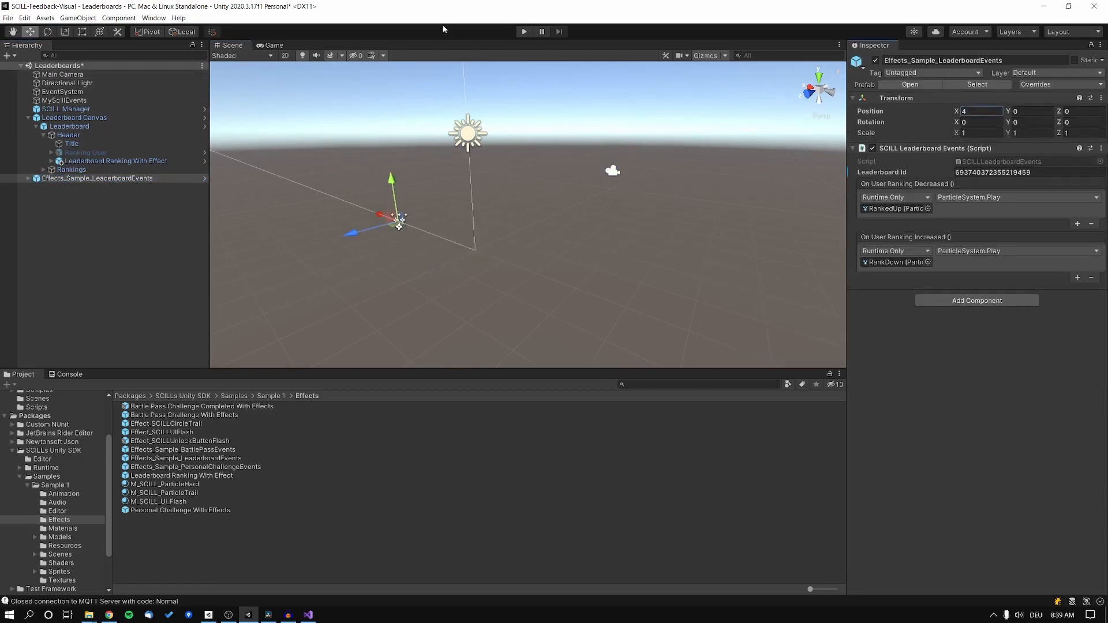
# Preview the RankDown particle effect of Effects_Sample_LeaderboardEvents beside the leaderboard in the Game view.
pyautogui.click(272, 46)
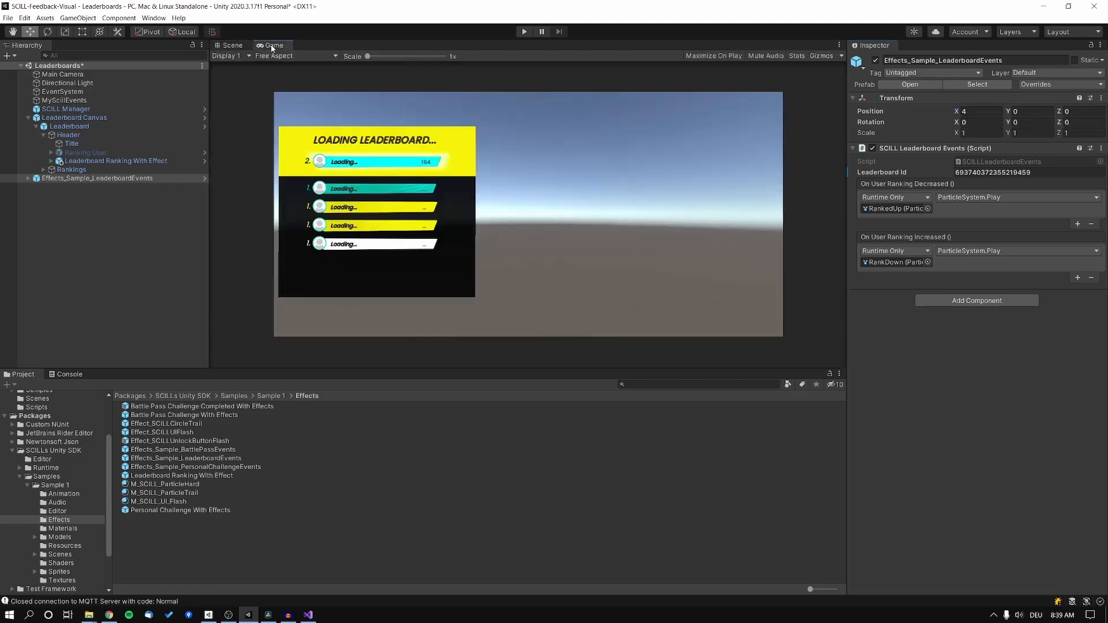
pyautogui.click(27, 178)
pyautogui.click(66, 187)
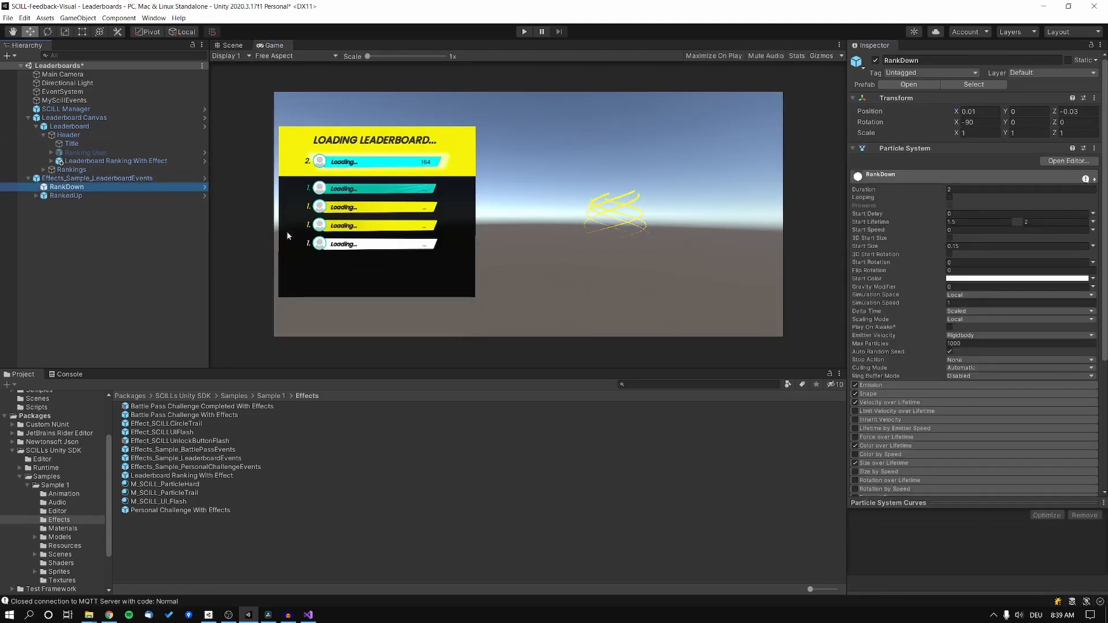
pyautogui.click(694, 185)
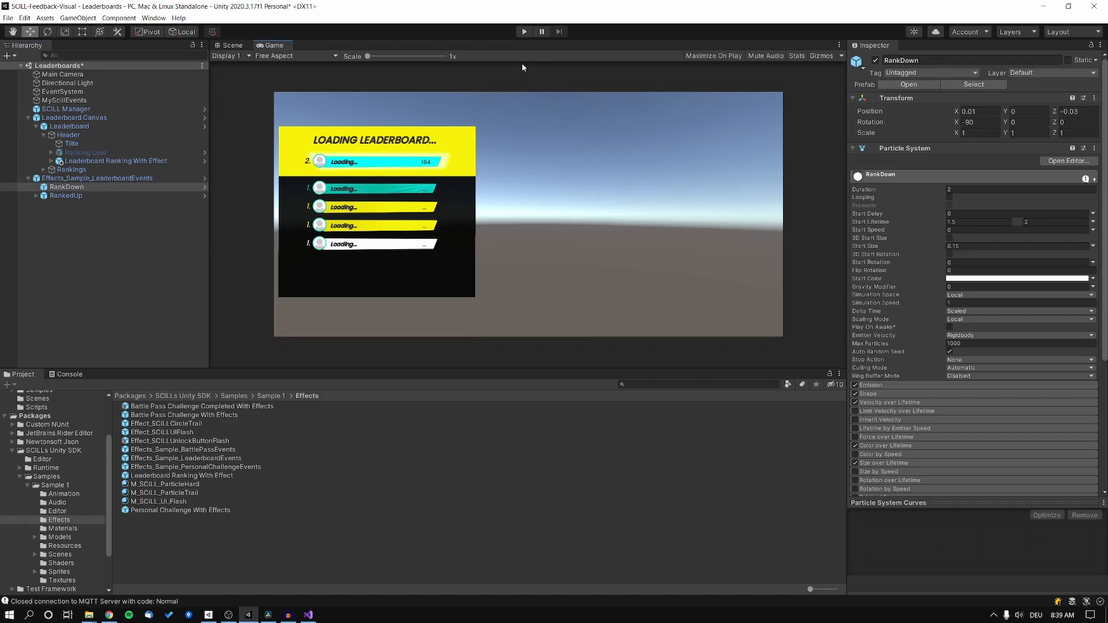
# Check which particle system the On User Ranking Decreased event plays, and preview the RankedUp and RankDown effects.
pyautogui.click(108, 177)
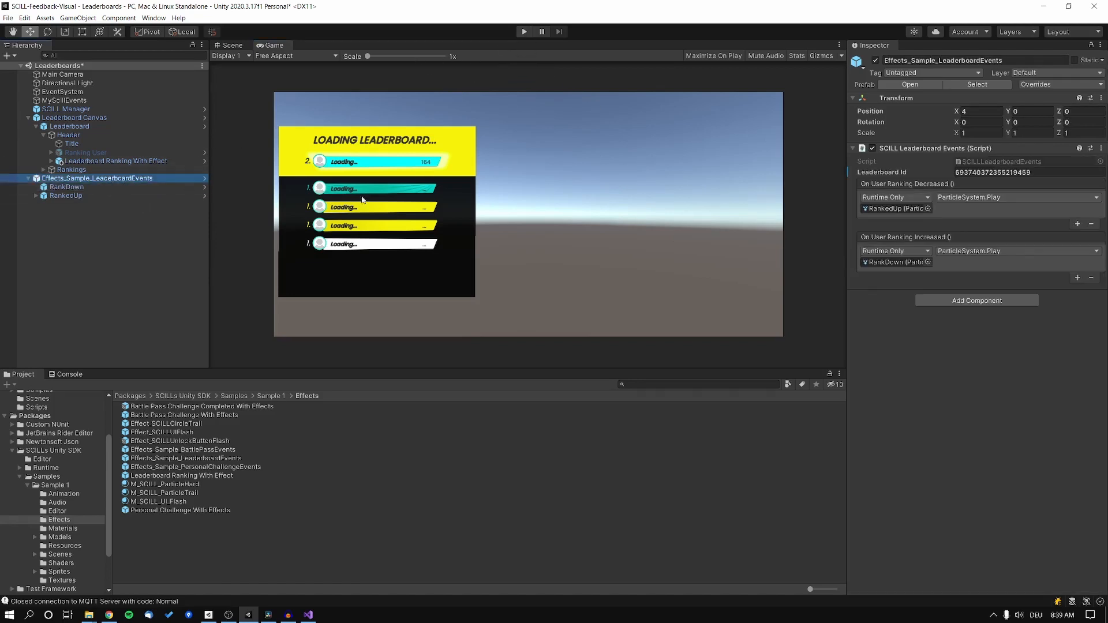
pyautogui.click(905, 208)
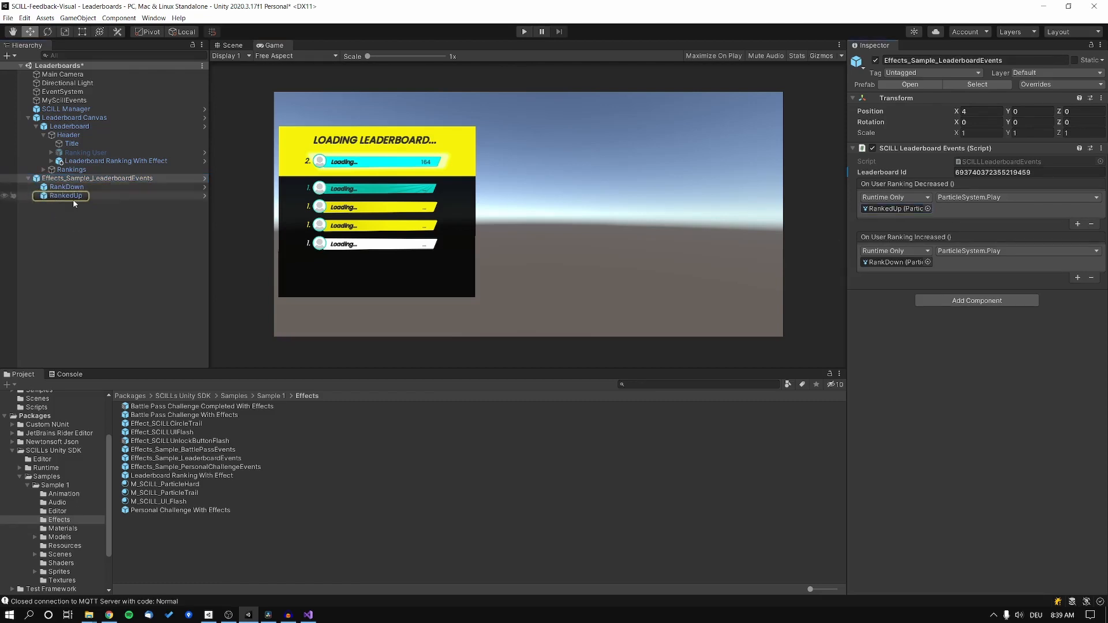
pyautogui.click(77, 196)
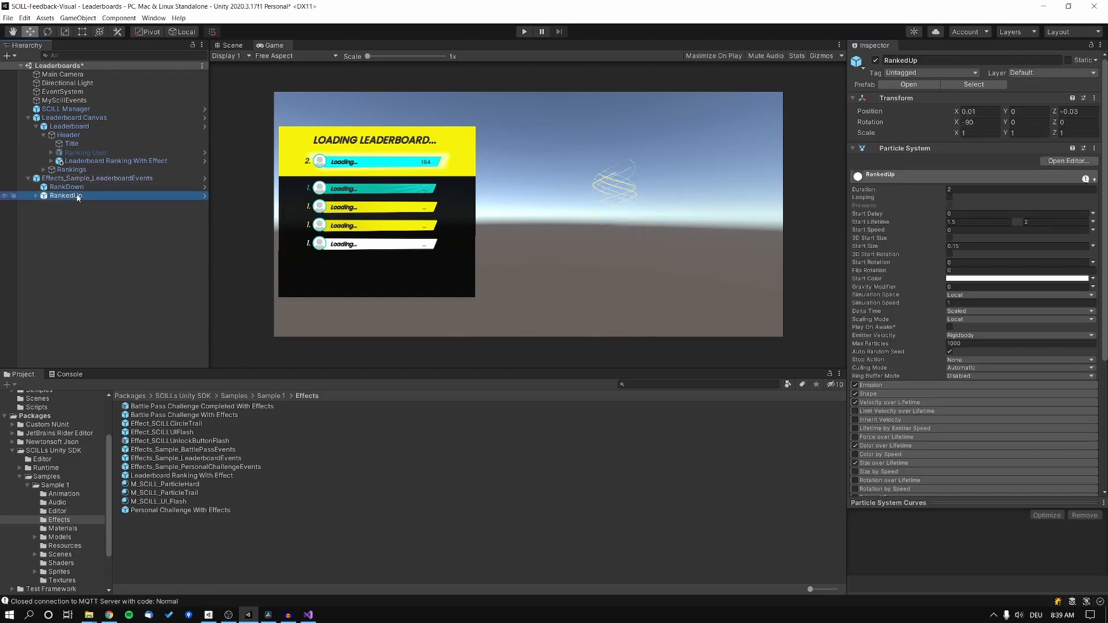
pyautogui.click(71, 188)
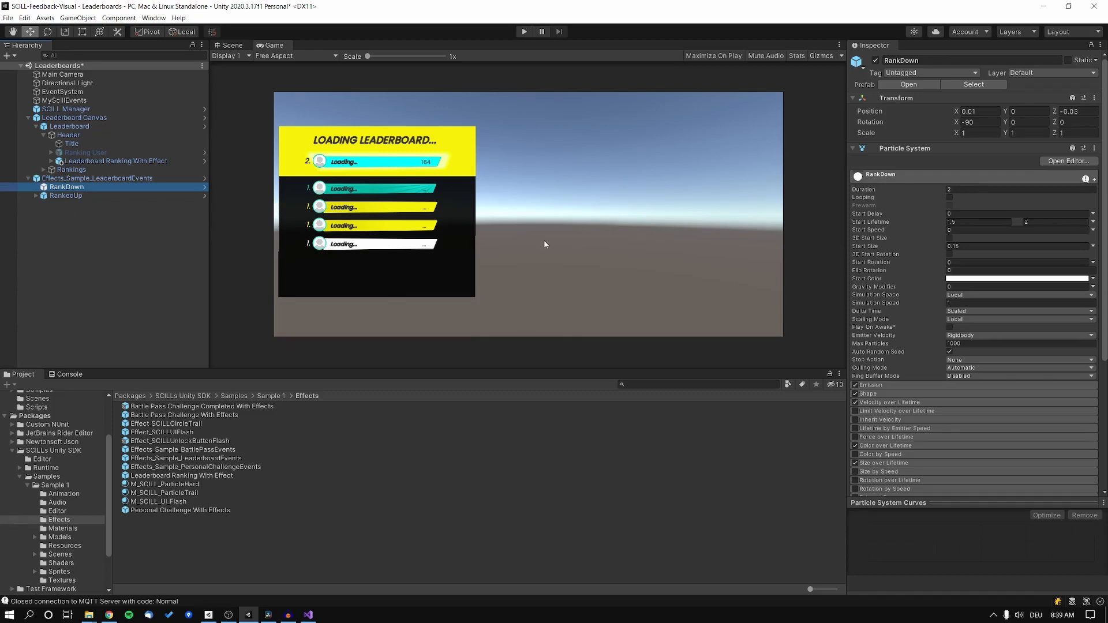
# Run the scene to test the leaderboard ranking effects, and stop playback.
pyautogui.click(524, 33)
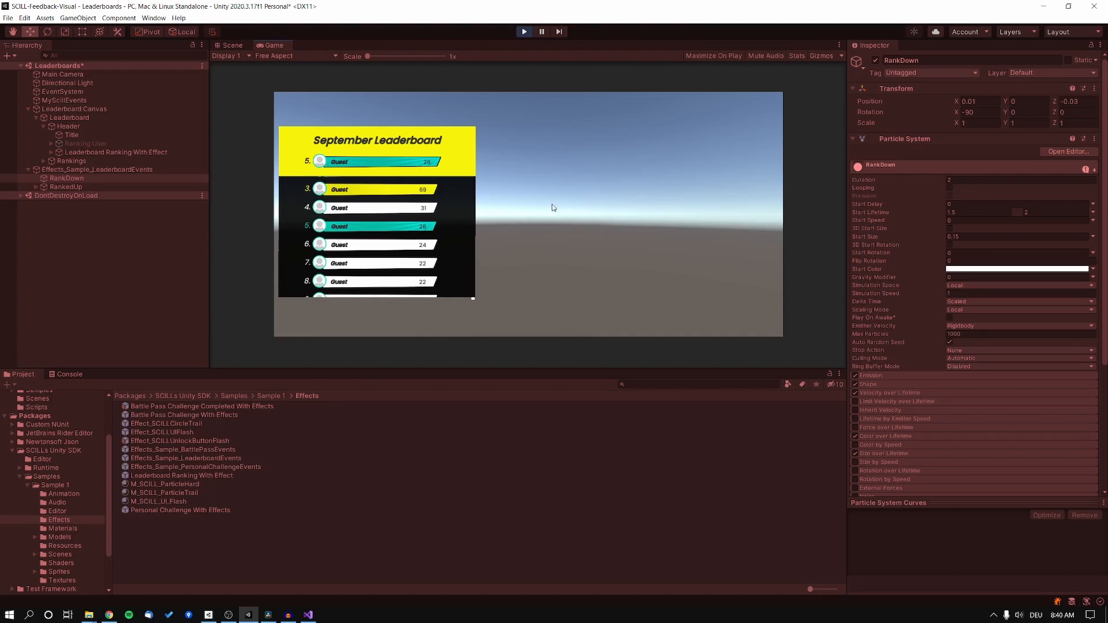
pyautogui.click(525, 33)
pyautogui.click(141, 178)
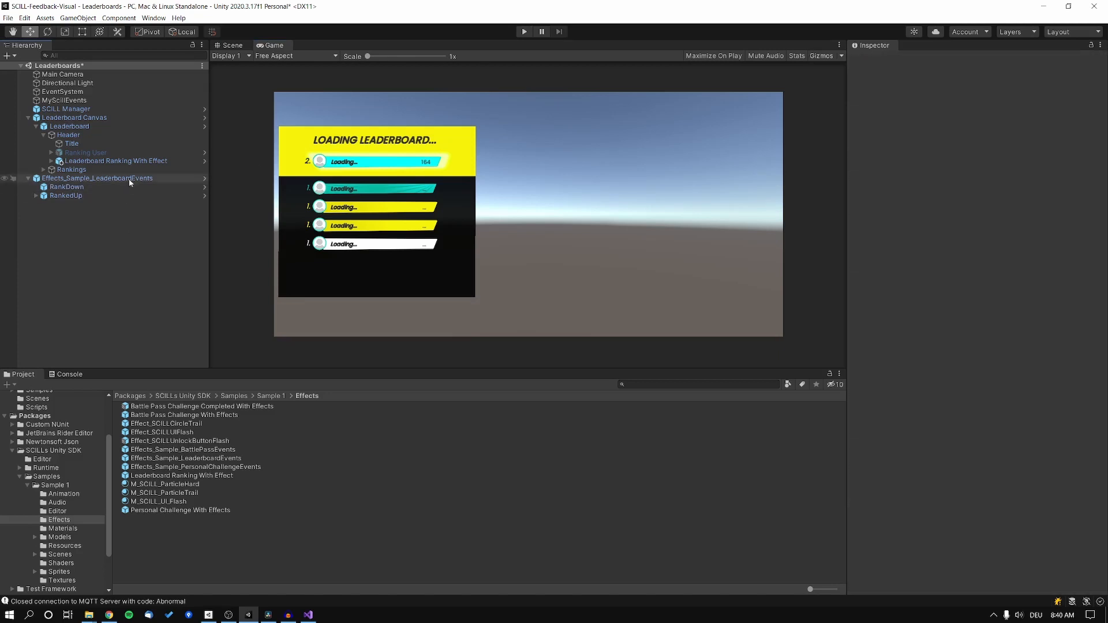